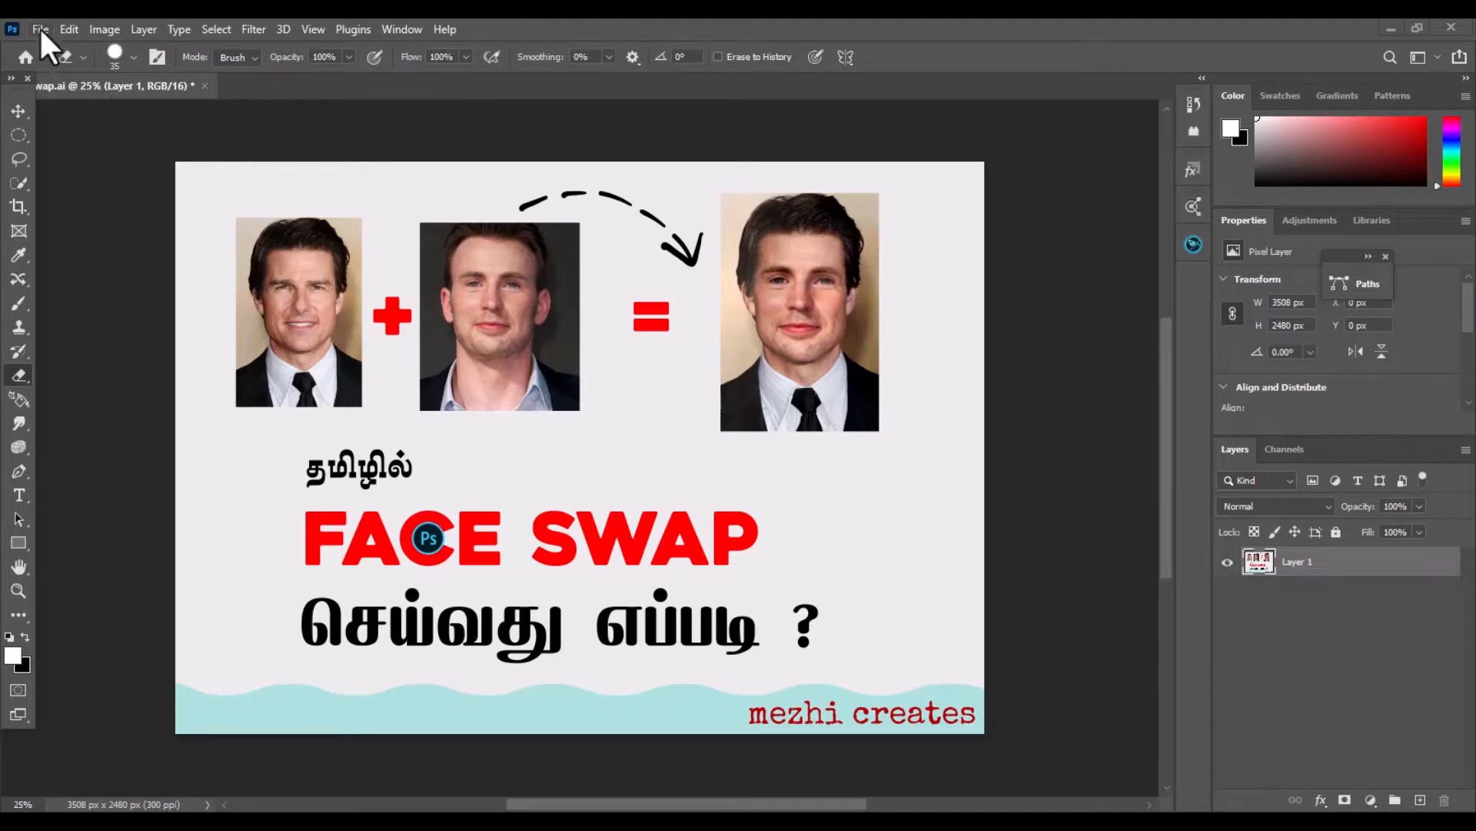
Open the two portrait photos 3oWEuo0e8Nx8JvkqYCDec2iMY6K and chris-evans-20110000 from the youtube folder
{"action": "left_click", "coordinate": [39, 29]}
{"action": "left_click", "coordinate": [60, 63]}
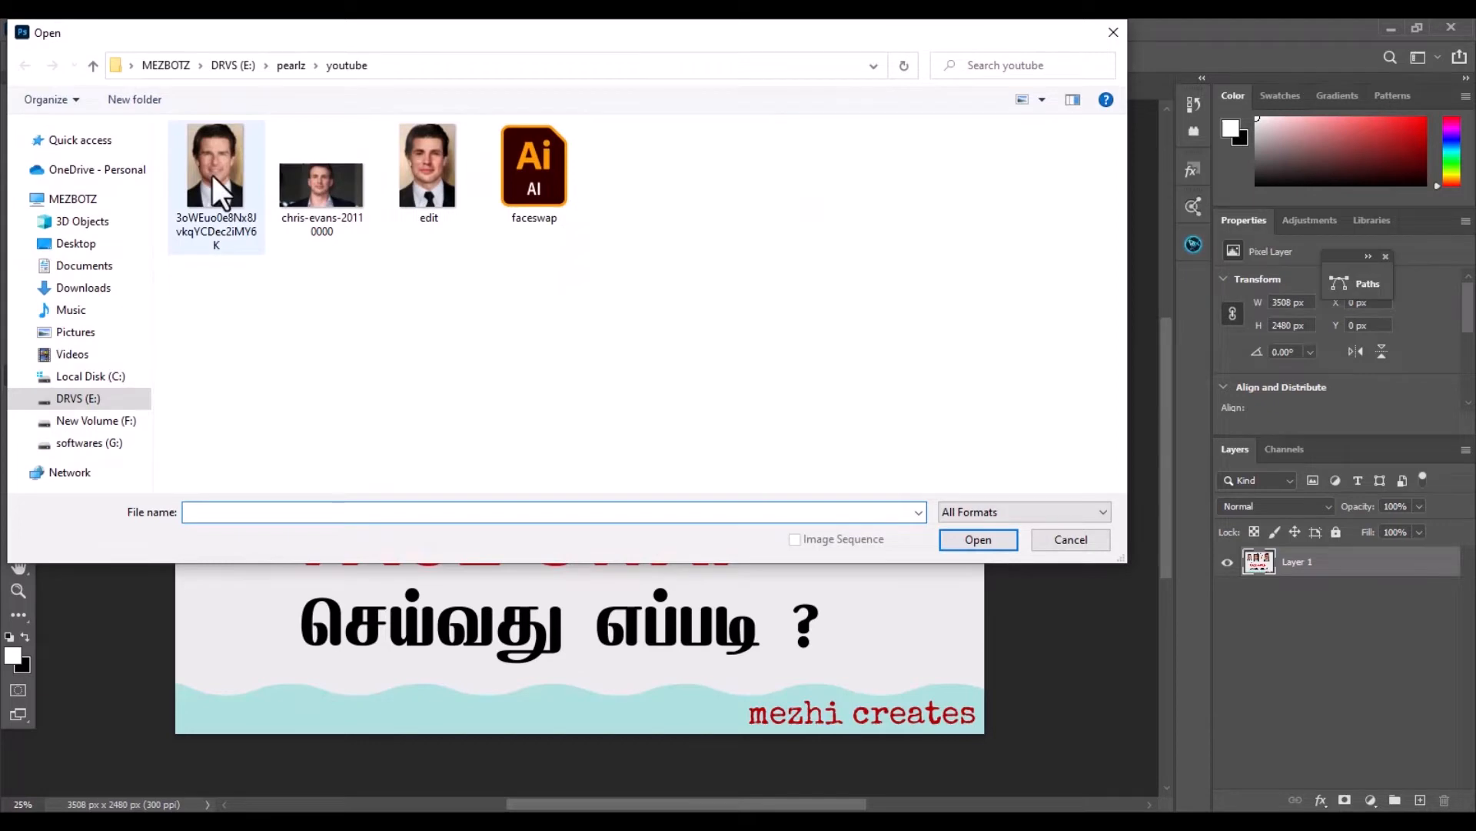
{"action": "left_click", "coordinate": [212, 175]}
{"action": "left_click", "coordinate": [309, 174], "text": "ctrl"}
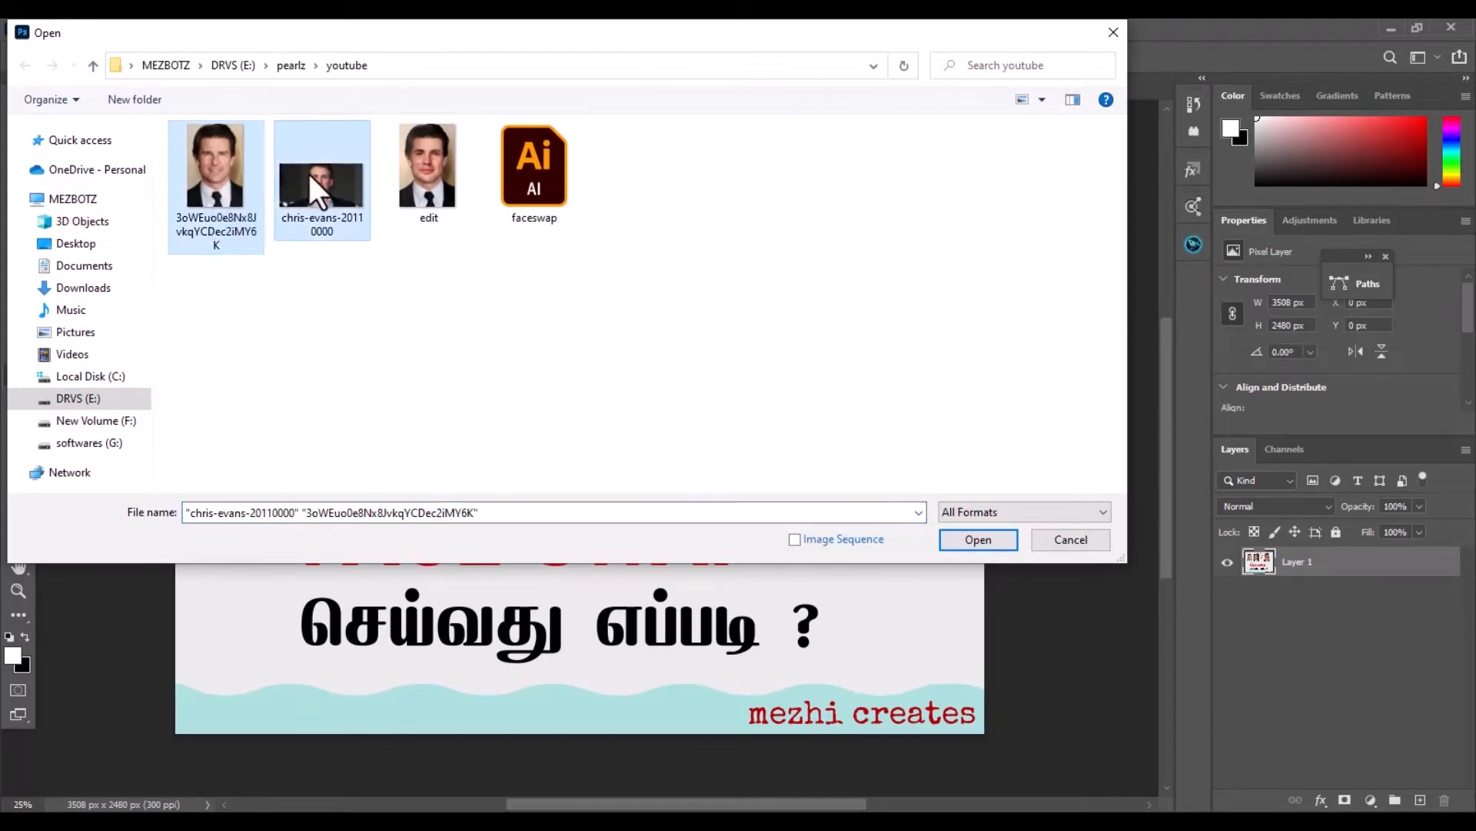
{"action": "left_click", "coordinate": [996, 538]}
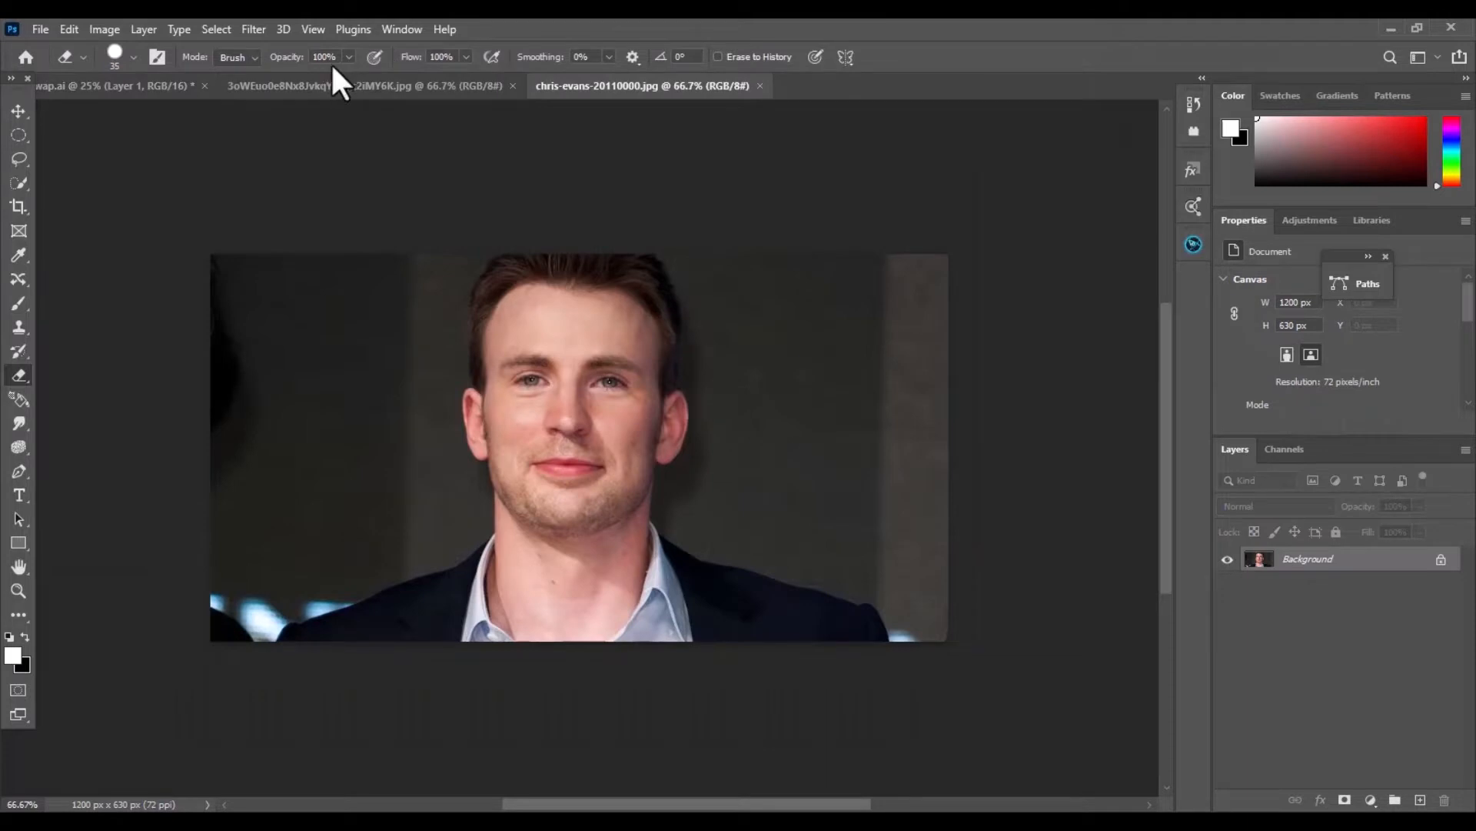
Make a freehand lasso selection around the face in chris-evans-20110000.jpg, from above the eyebrows down to the chin
{"action": "left_click", "coordinate": [360, 89]}
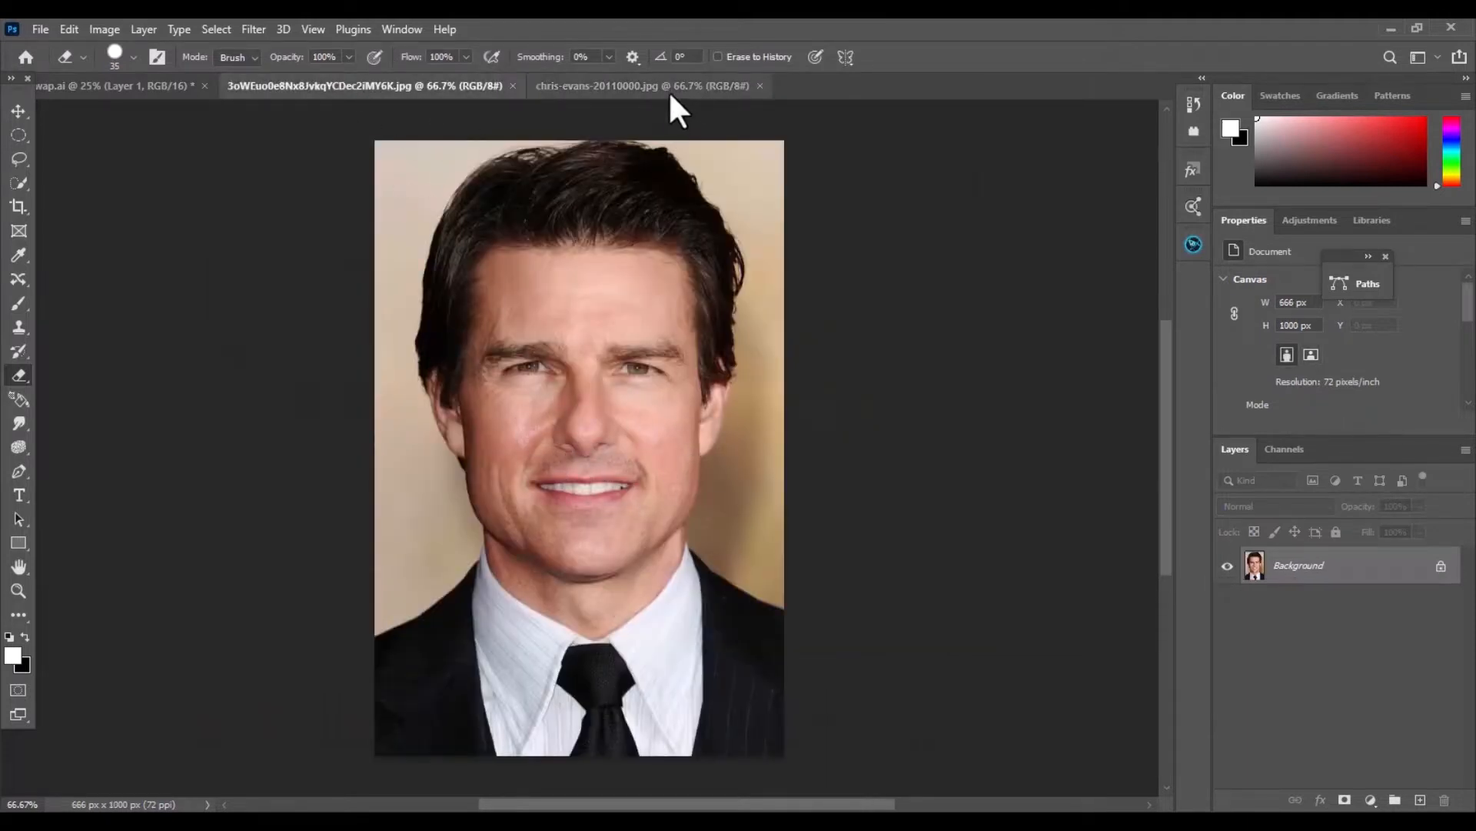
{"action": "left_click", "coordinate": [583, 88]}
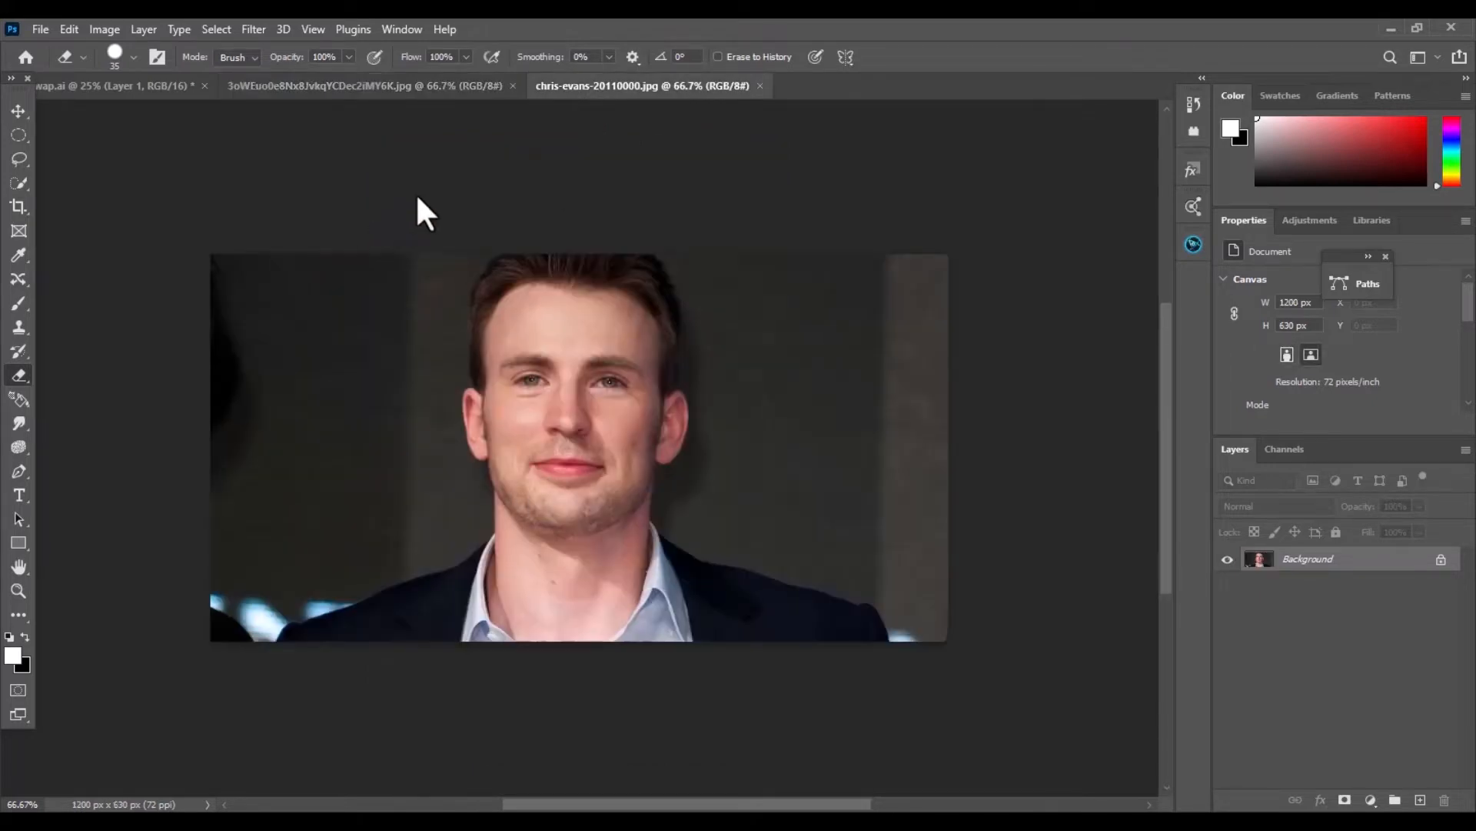
{"action": "left_click", "coordinate": [20, 158]}
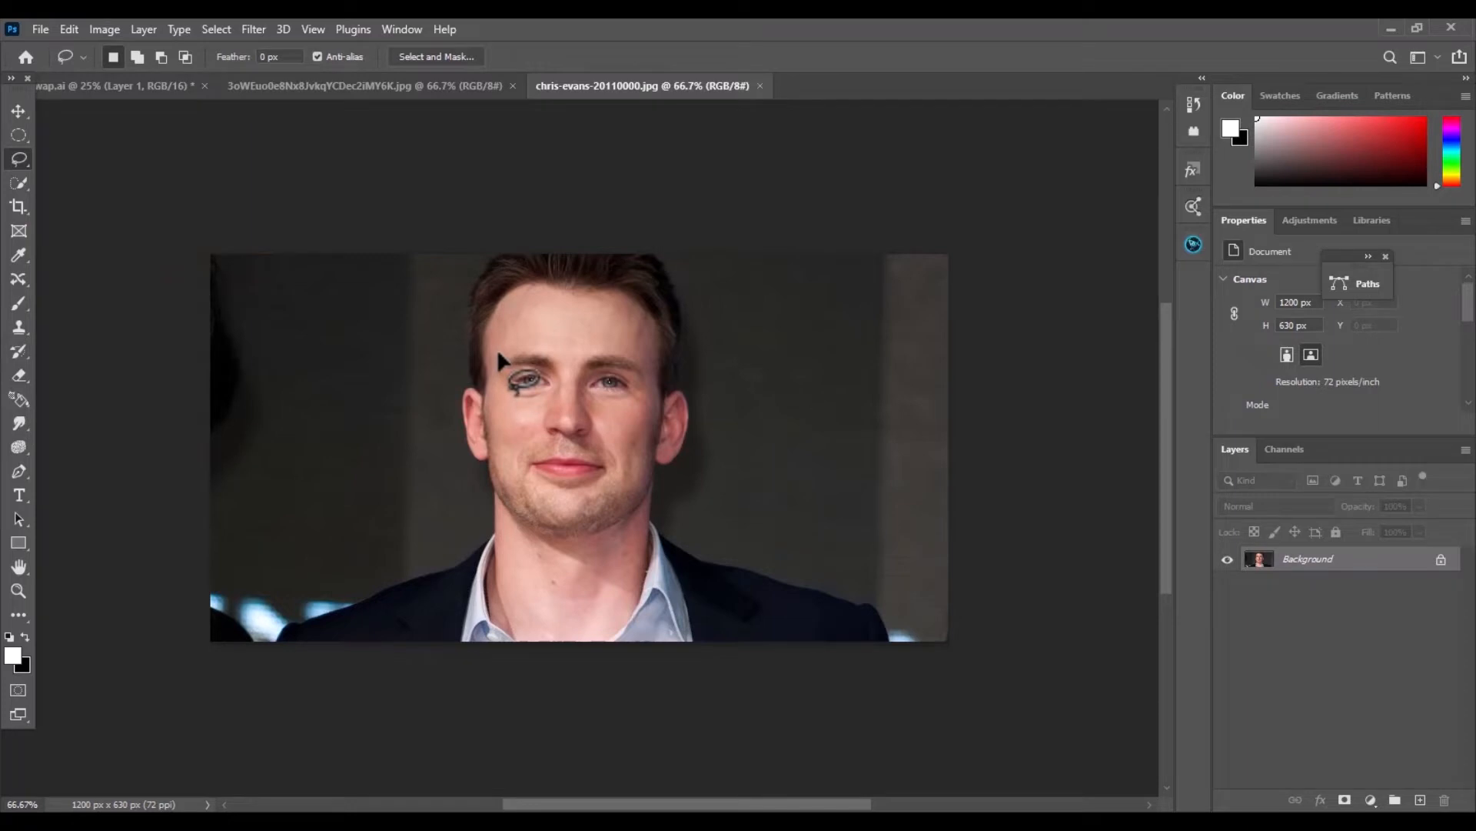
{"action": "left_click_drag", "start_coordinate": [498, 351], "coordinate": [535, 337]}
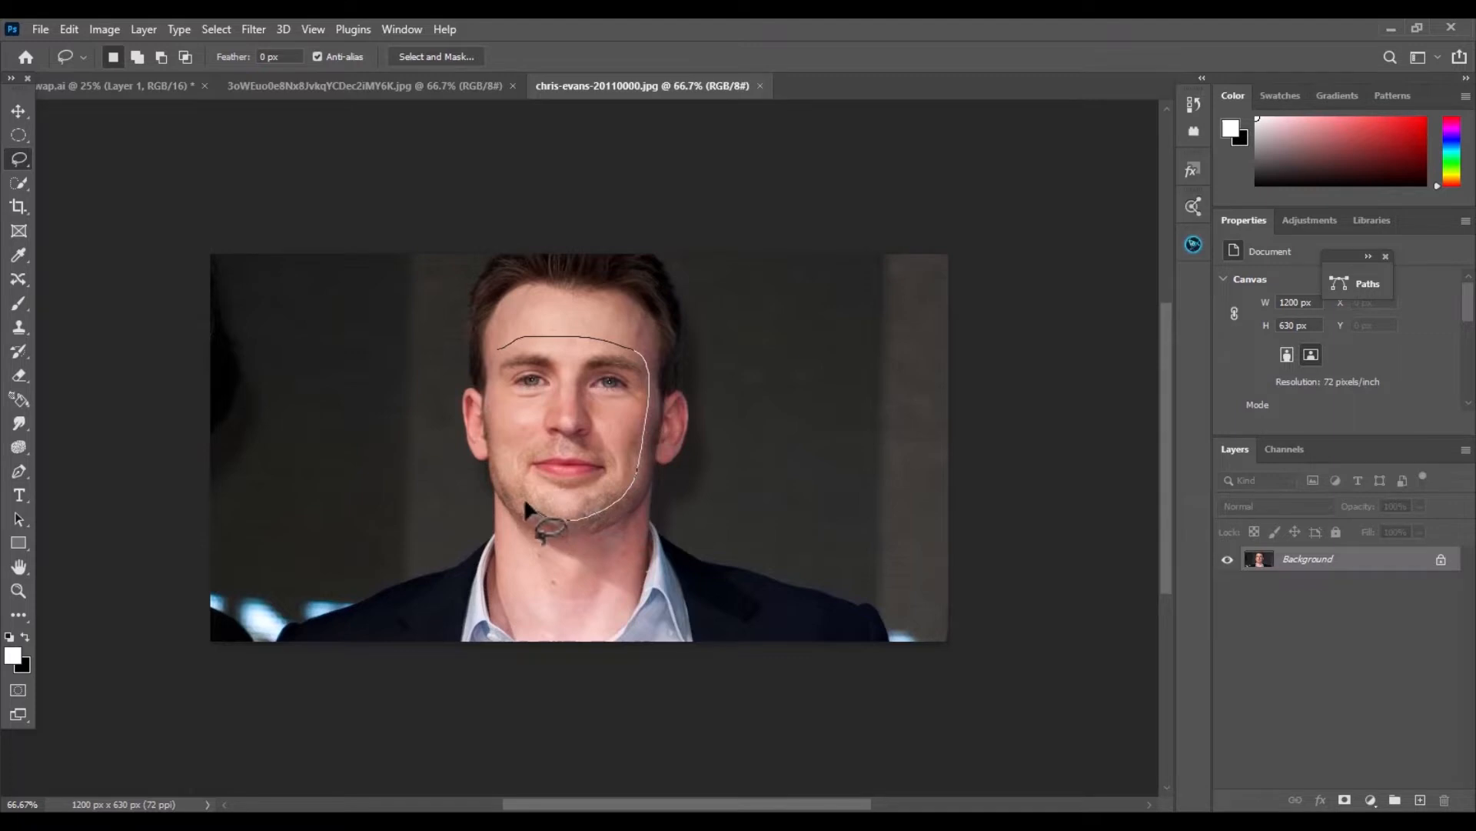
{"action": "left_click_drag", "start_coordinate": [521, 489], "coordinate": [511, 464]}
{"action": "left_click_drag", "start_coordinate": [492, 405], "coordinate": [501, 352]}
Move the selected face into the other portrait and enlarge it proportionally to about 360 × 410 px over that face
{"action": "left_click", "coordinate": [17, 112]}
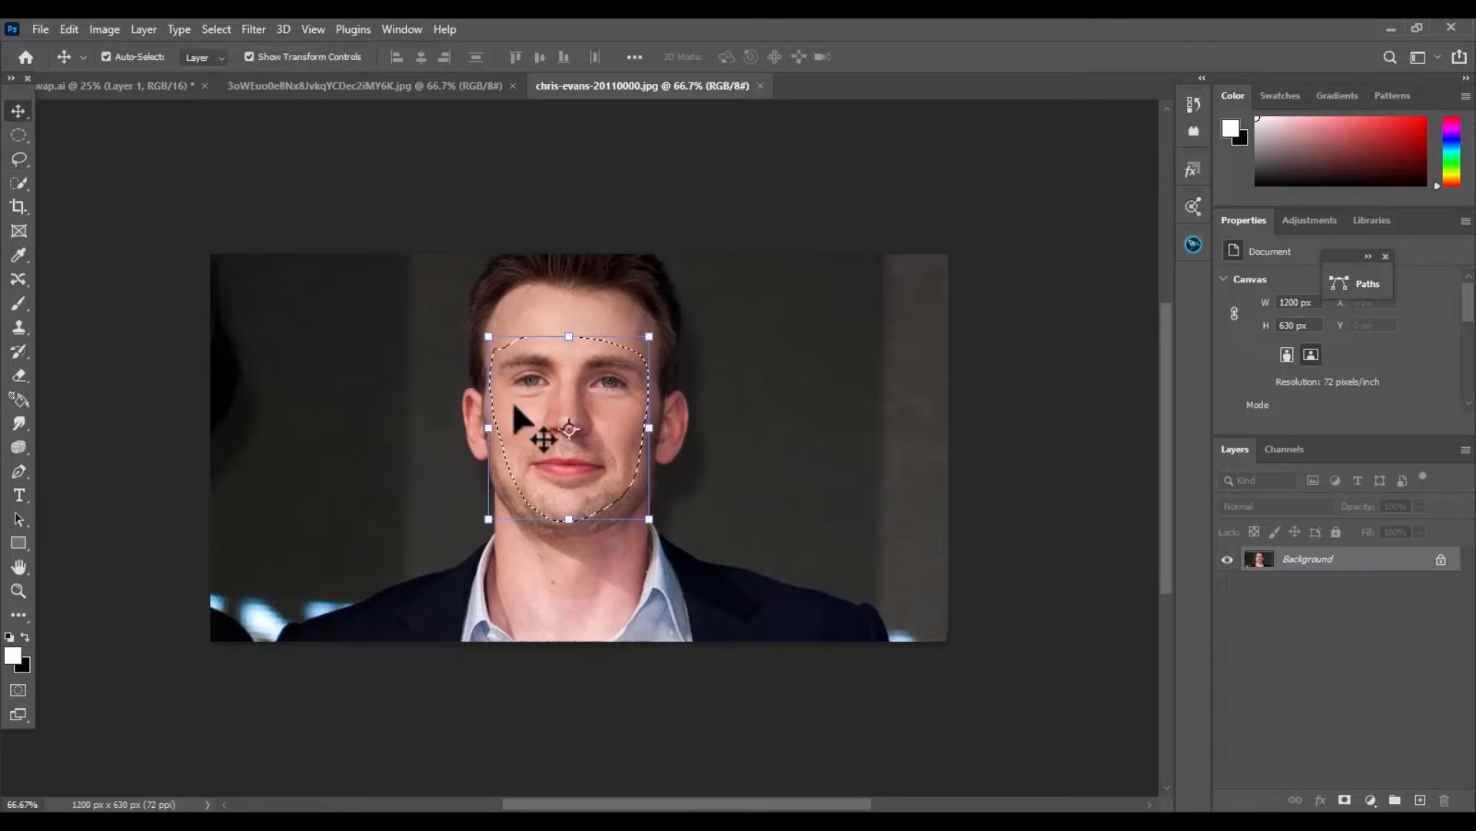
{"action": "left_click_drag", "start_coordinate": [612, 403], "coordinate": [598, 440]}
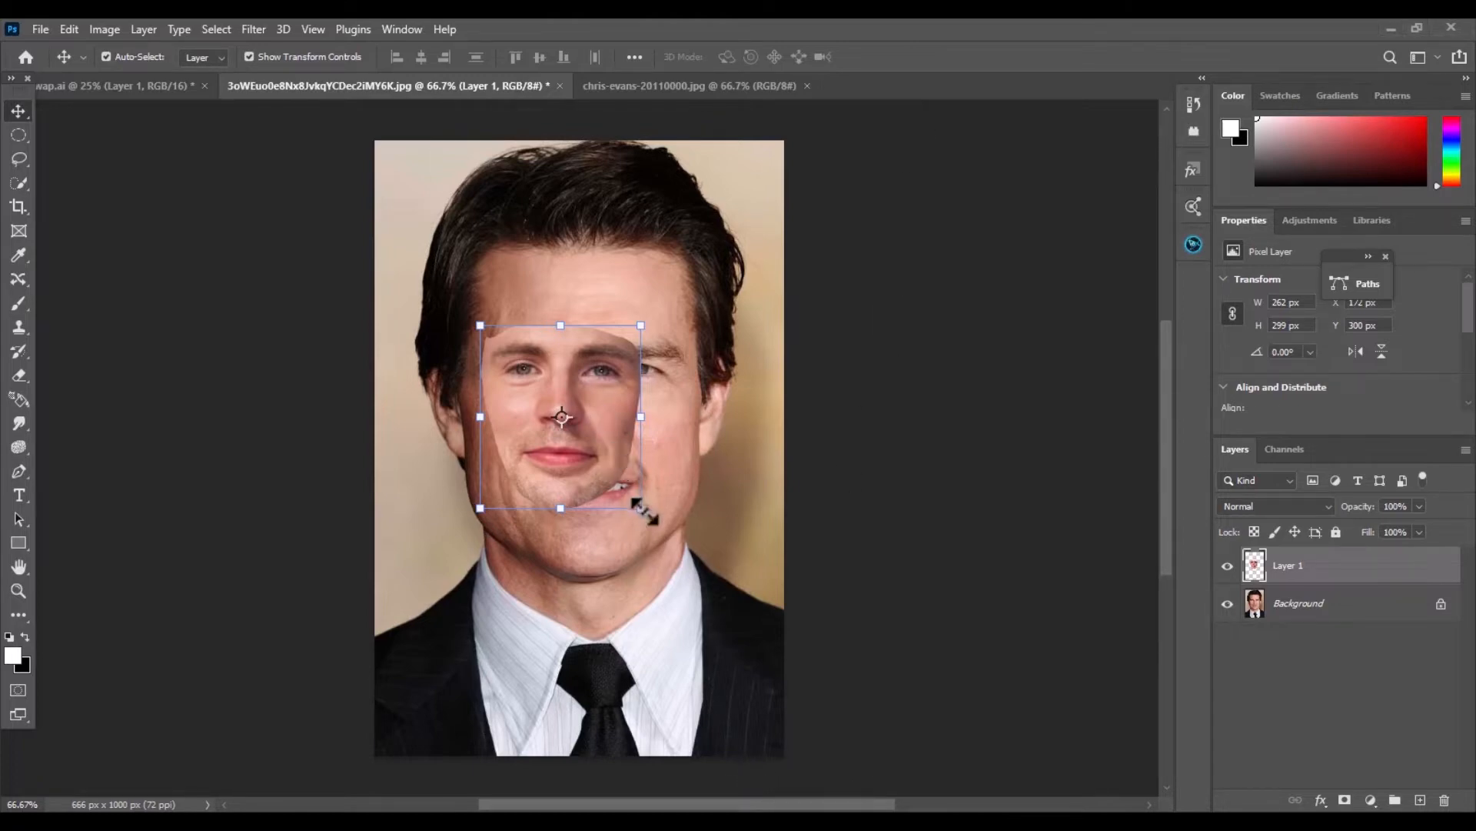
{"action": "left_click_drag", "start_coordinate": [644, 510], "coordinate": [705, 563]}
{"action": "mouse_move", "coordinate": [635, 492]}
{"action": "left_mouse_down"}
{"action": "mouse_move", "coordinate": [631, 469]}
{"action": "mouse_move", "coordinate": [632, 486]}
{"action": "left_mouse_up"}
{"action": "left_click_drag", "start_coordinate": [683, 558], "coordinate": [693, 567]}
{"action": "mouse_move", "coordinate": [620, 526]}
{"action": "left_mouse_down"}
{"action": "mouse_move", "coordinate": [619, 506]}
{"action": "mouse_move", "coordinate": [634, 536]}
{"action": "left_mouse_up"}
{"action": "left_click", "coordinate": [914, 56]}
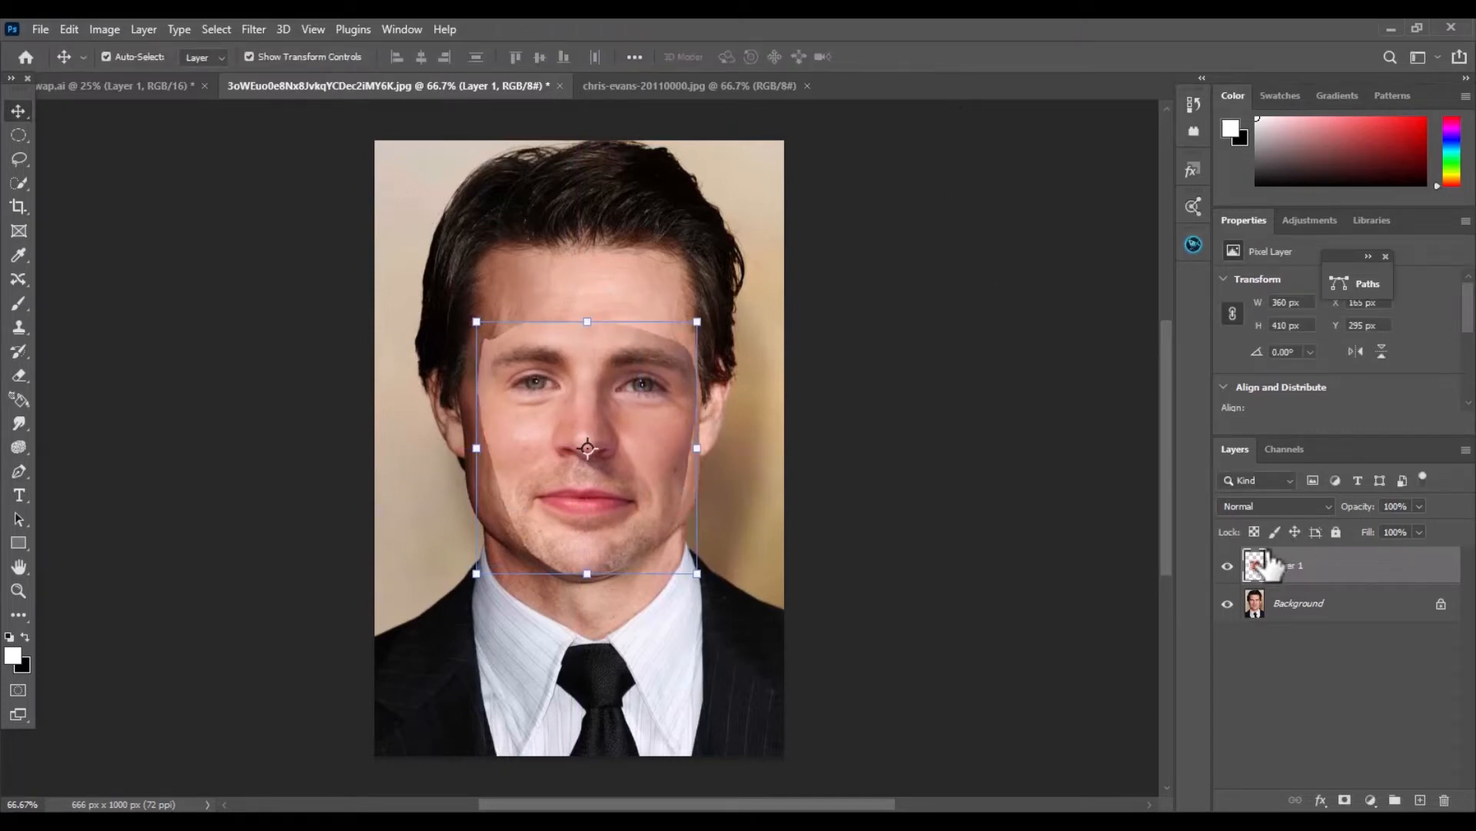
Lower the pasted face layer's opacity to 61% and scale it to about 102%, aligning its eyes, nose and mouth with the portrait beneath
{"action": "left_click_drag", "start_coordinate": [1362, 516], "coordinate": [1328, 518]}
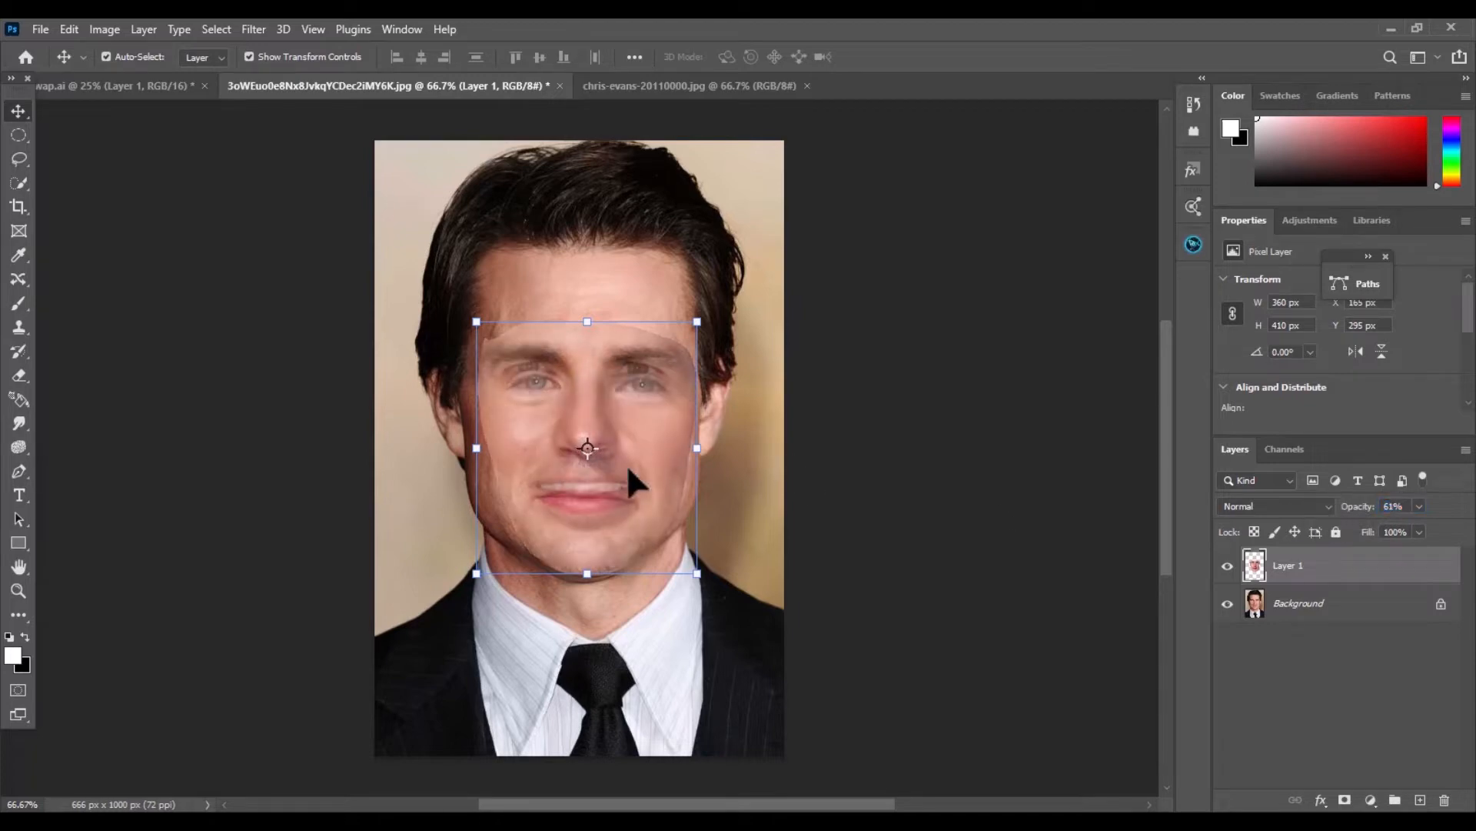
{"action": "mouse_move", "coordinate": [649, 472]}
{"action": "left_mouse_down"}
{"action": "mouse_move", "coordinate": [739, 473]}
{"action": "mouse_move", "coordinate": [730, 459]}
{"action": "mouse_move", "coordinate": [656, 455]}
{"action": "mouse_move", "coordinate": [677, 483]}
{"action": "mouse_move", "coordinate": [786, 470]}
{"action": "mouse_move", "coordinate": [689, 455]}
{"action": "mouse_move", "coordinate": [644, 471]}
{"action": "mouse_move", "coordinate": [649, 490]}
{"action": "mouse_move", "coordinate": [651, 464]}
{"action": "left_mouse_up"}
{"action": "left_click", "coordinate": [688, 555]}
{"action": "mouse_move", "coordinate": [680, 547]}
{"action": "left_mouse_down"}
{"action": "mouse_move", "coordinate": [659, 511]}
{"action": "mouse_move", "coordinate": [709, 544]}
{"action": "left_mouse_up"}
{"action": "mouse_move", "coordinate": [646, 434]}
{"action": "left_mouse_down"}
{"action": "mouse_move", "coordinate": [709, 446]}
{"action": "mouse_move", "coordinate": [638, 426]}
{"action": "mouse_move", "coordinate": [650, 465]}
{"action": "mouse_move", "coordinate": [657, 423]}
{"action": "mouse_move", "coordinate": [646, 439]}
{"action": "left_mouse_up"}
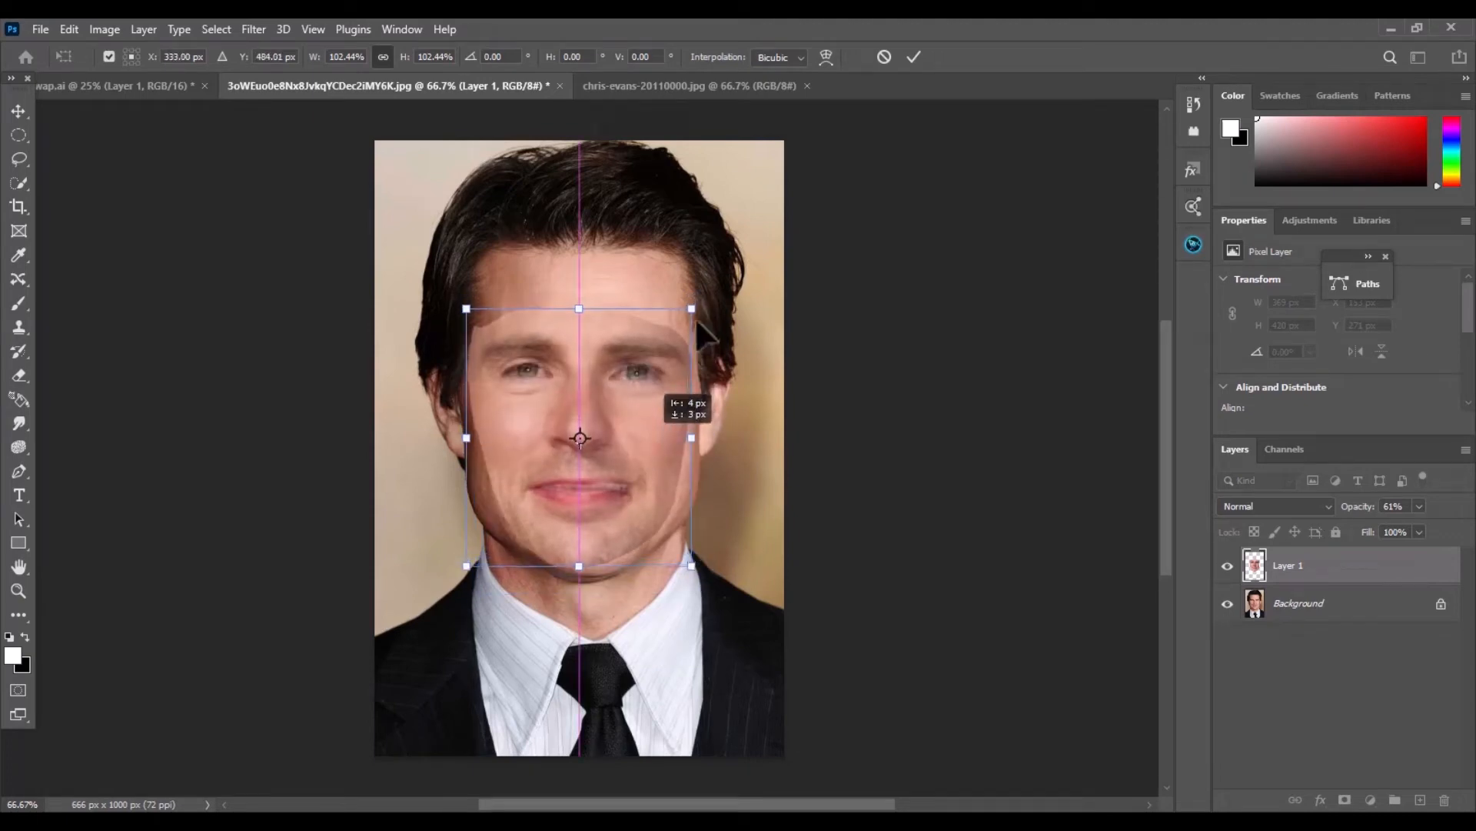
{"action": "left_click_drag", "start_coordinate": [692, 308], "coordinate": [696, 299]}
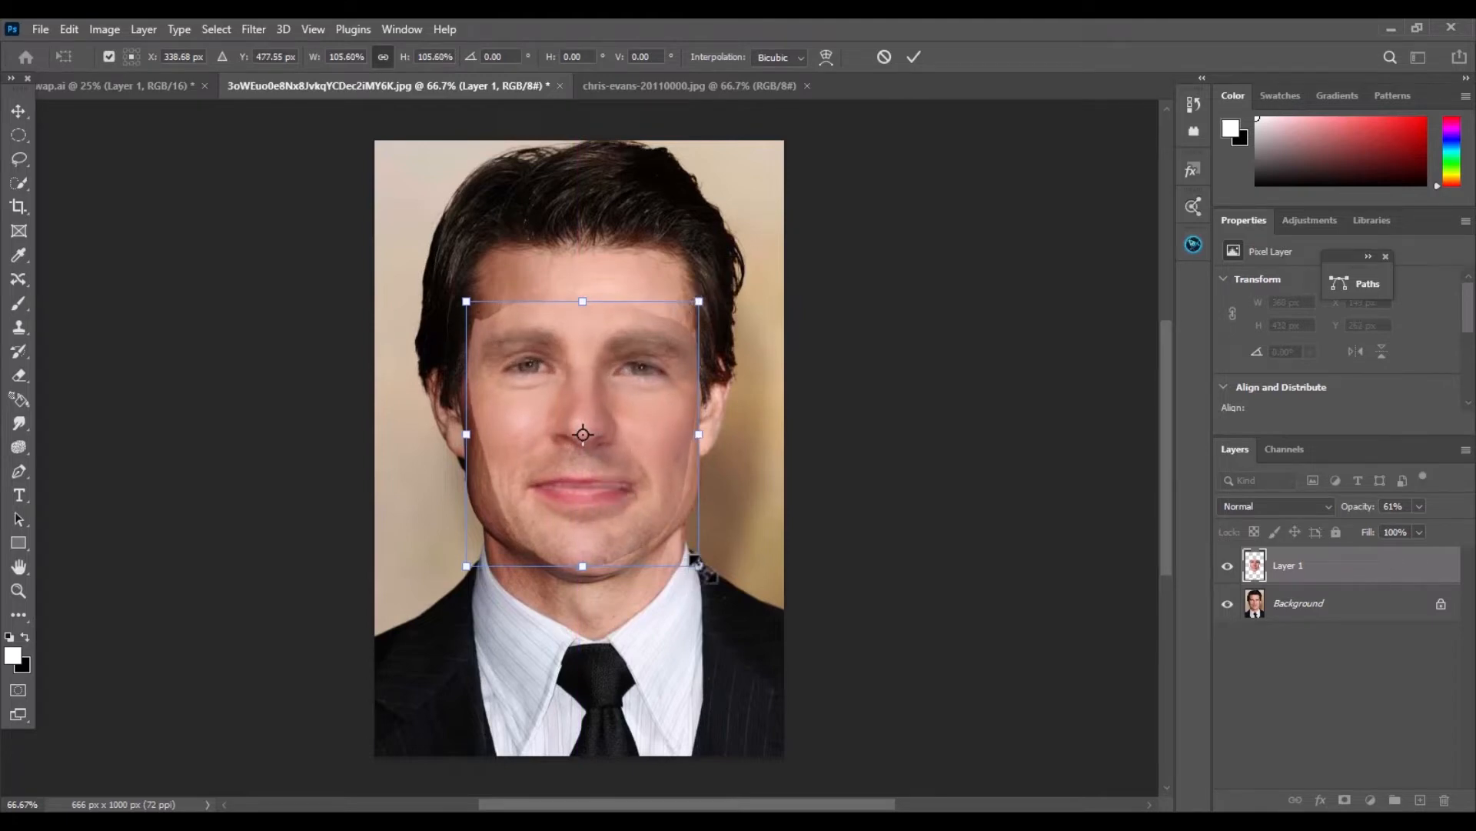
{"action": "mouse_move", "coordinate": [695, 560]}
{"action": "left_mouse_down"}
{"action": "mouse_move", "coordinate": [719, 557]}
{"action": "mouse_move", "coordinate": [701, 545]}
{"action": "mouse_move", "coordinate": [717, 538]}
{"action": "mouse_move", "coordinate": [713, 550]}
{"action": "left_mouse_up"}
{"action": "mouse_move", "coordinate": [615, 473]}
{"action": "left_mouse_down"}
{"action": "mouse_move", "coordinate": [618, 492]}
{"action": "mouse_move", "coordinate": [622, 469]}
{"action": "mouse_move", "coordinate": [620, 481]}
{"action": "mouse_move", "coordinate": [735, 504]}
{"action": "mouse_move", "coordinate": [618, 486]}
{"action": "mouse_move", "coordinate": [620, 473]}
{"action": "left_mouse_up"}
{"action": "left_click_drag", "start_coordinate": [694, 567], "coordinate": [702, 537]}
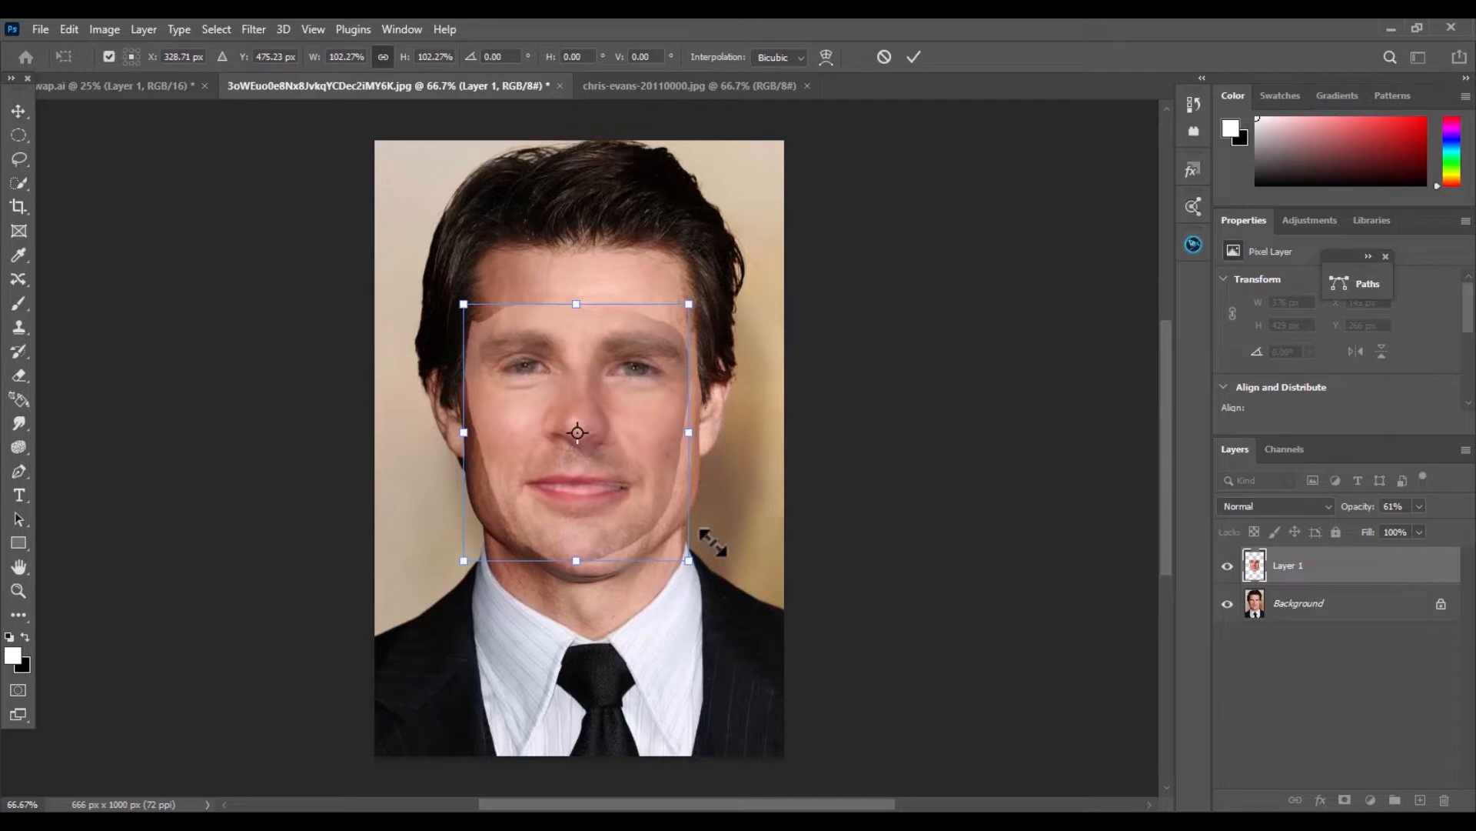
Warp the pasted face using one vertical split through the cheek and one horizontal split under the nose, fitting it to the underlying features
{"action": "left_click", "coordinate": [826, 54]}
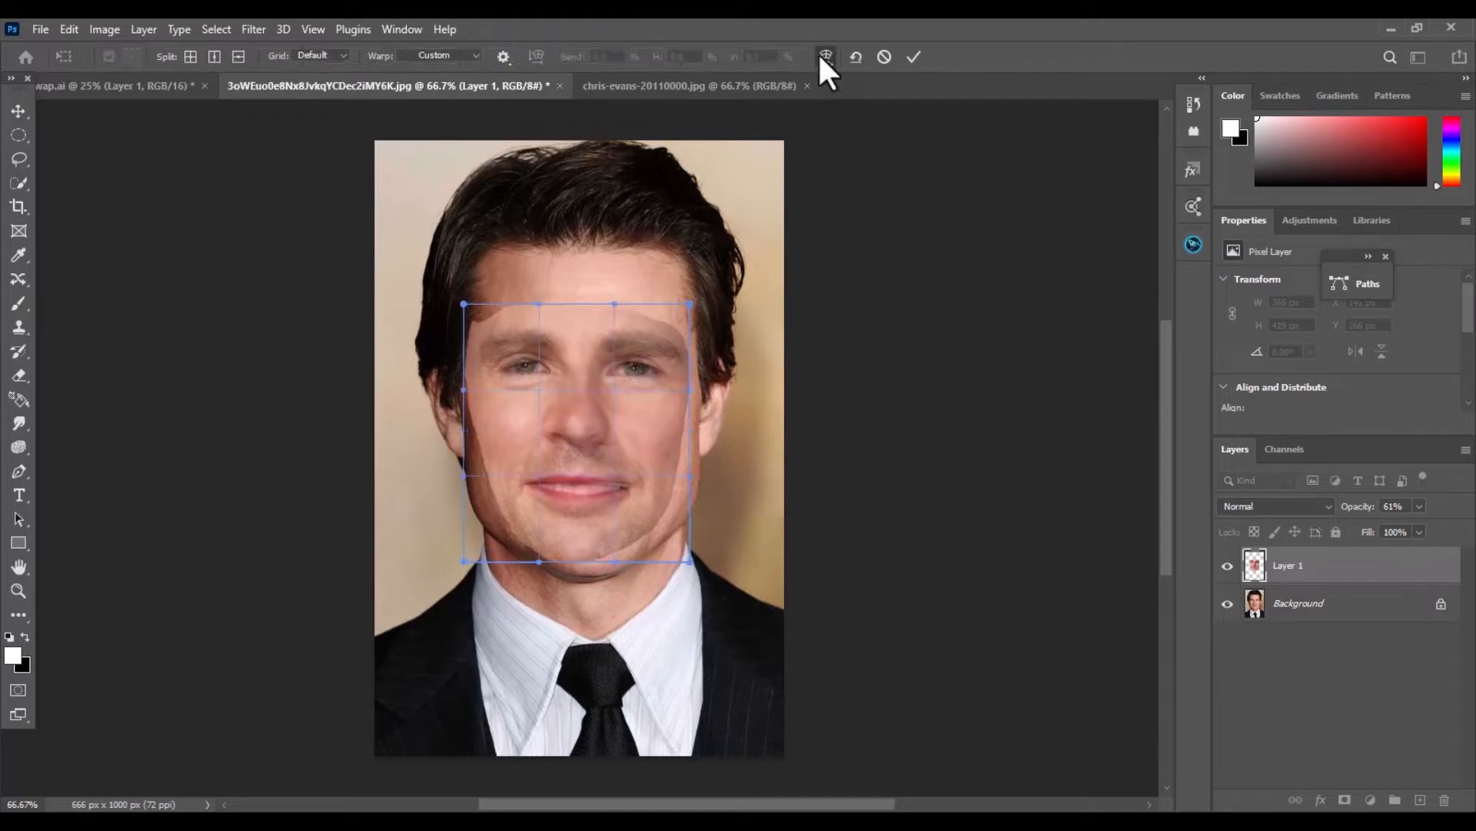
{"action": "left_click", "coordinate": [216, 56]}
{"action": "left_click", "coordinate": [649, 429]}
{"action": "left_click_drag", "start_coordinate": [651, 306], "coordinate": [656, 303]}
{"action": "left_click_drag", "start_coordinate": [651, 562], "coordinate": [658, 558]}
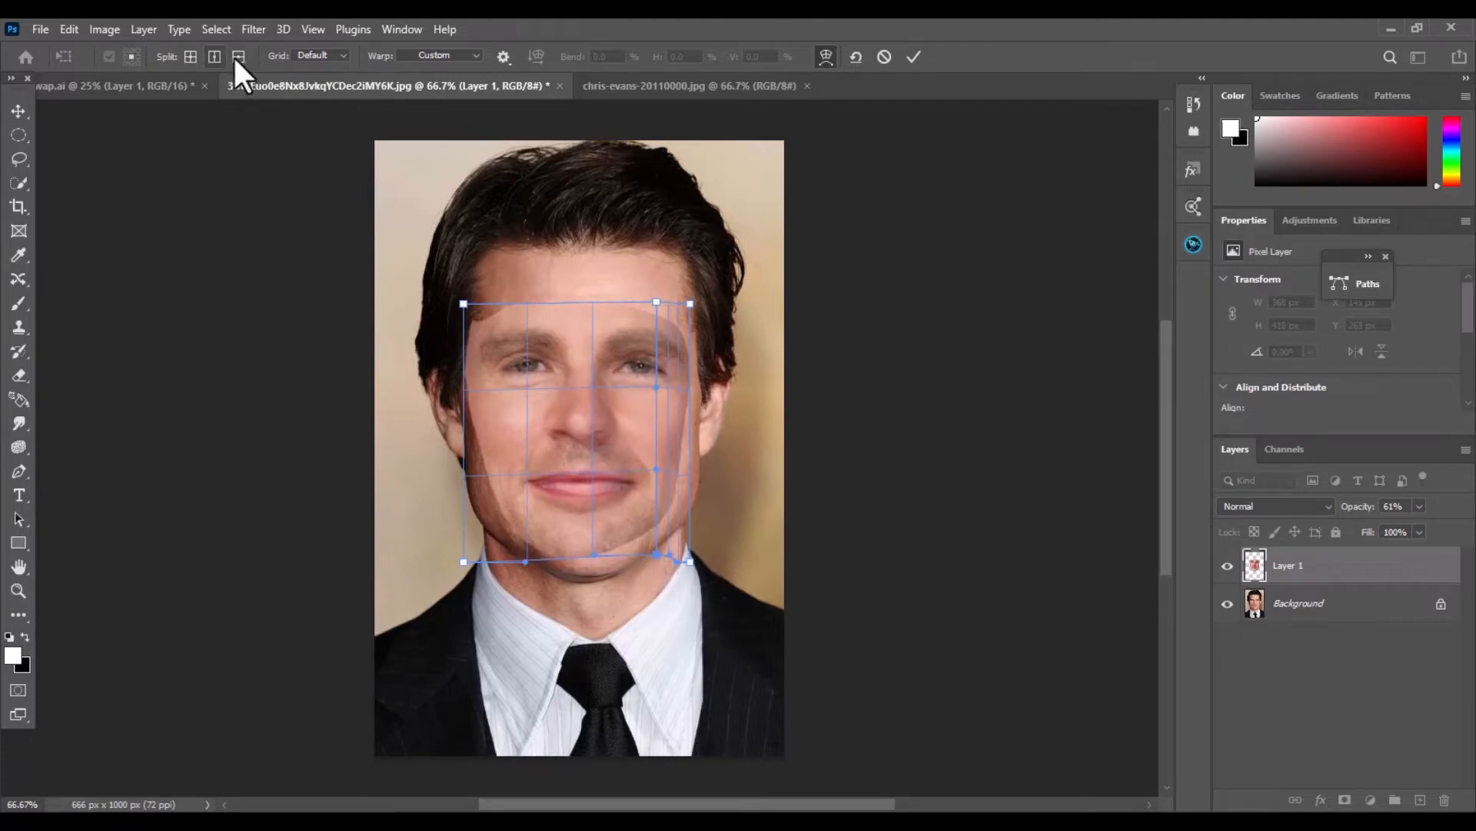
{"action": "left_click", "coordinate": [600, 437]}
{"action": "left_click_drag", "start_coordinate": [597, 435], "coordinate": [598, 442]}
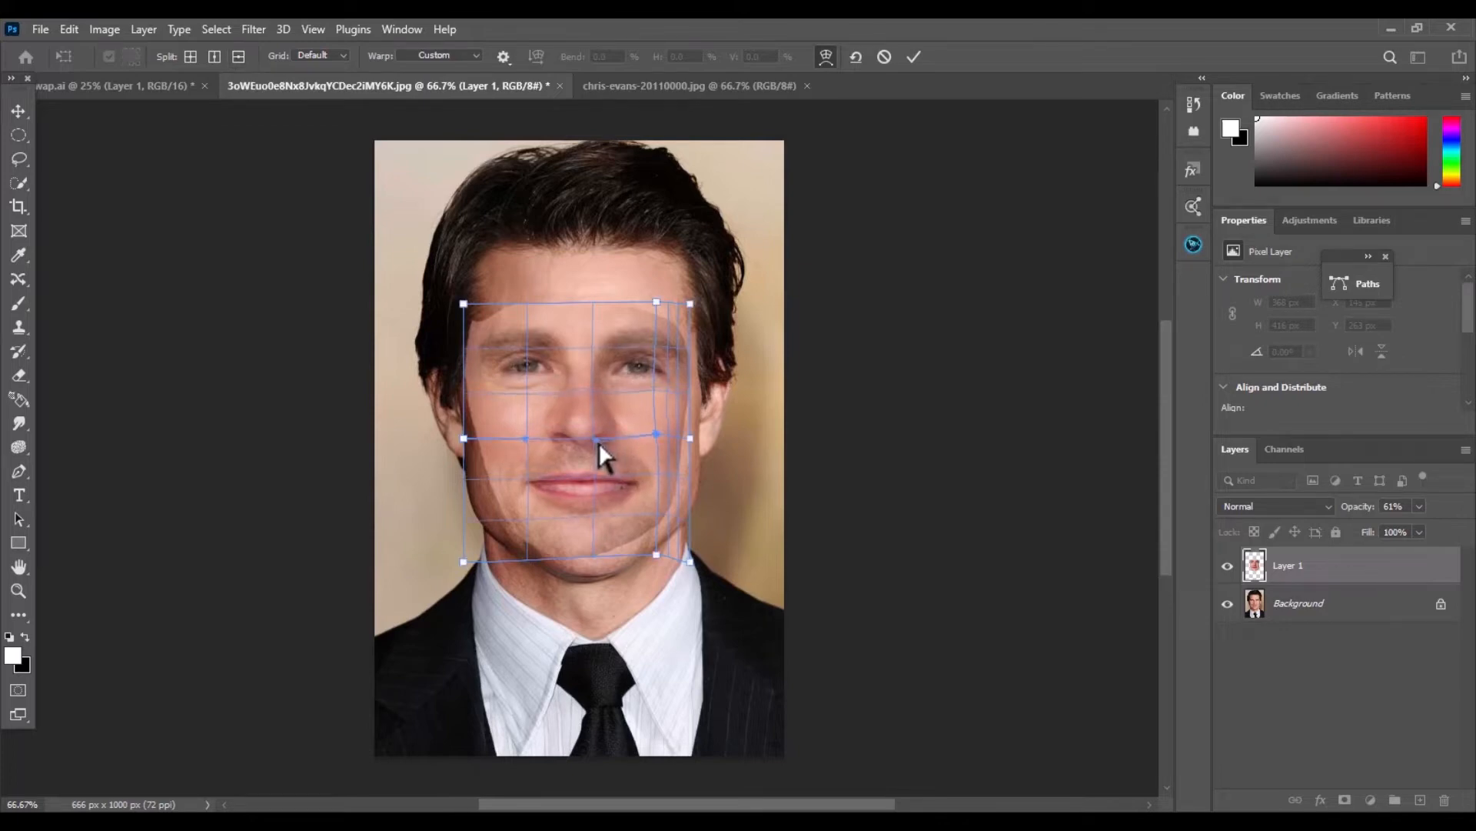
{"action": "left_click", "coordinate": [913, 56]}
Restore the pasted face layer's opacity to 100% and unlock the background layer
{"action": "left_click_drag", "start_coordinate": [1353, 521], "coordinate": [1465, 519]}
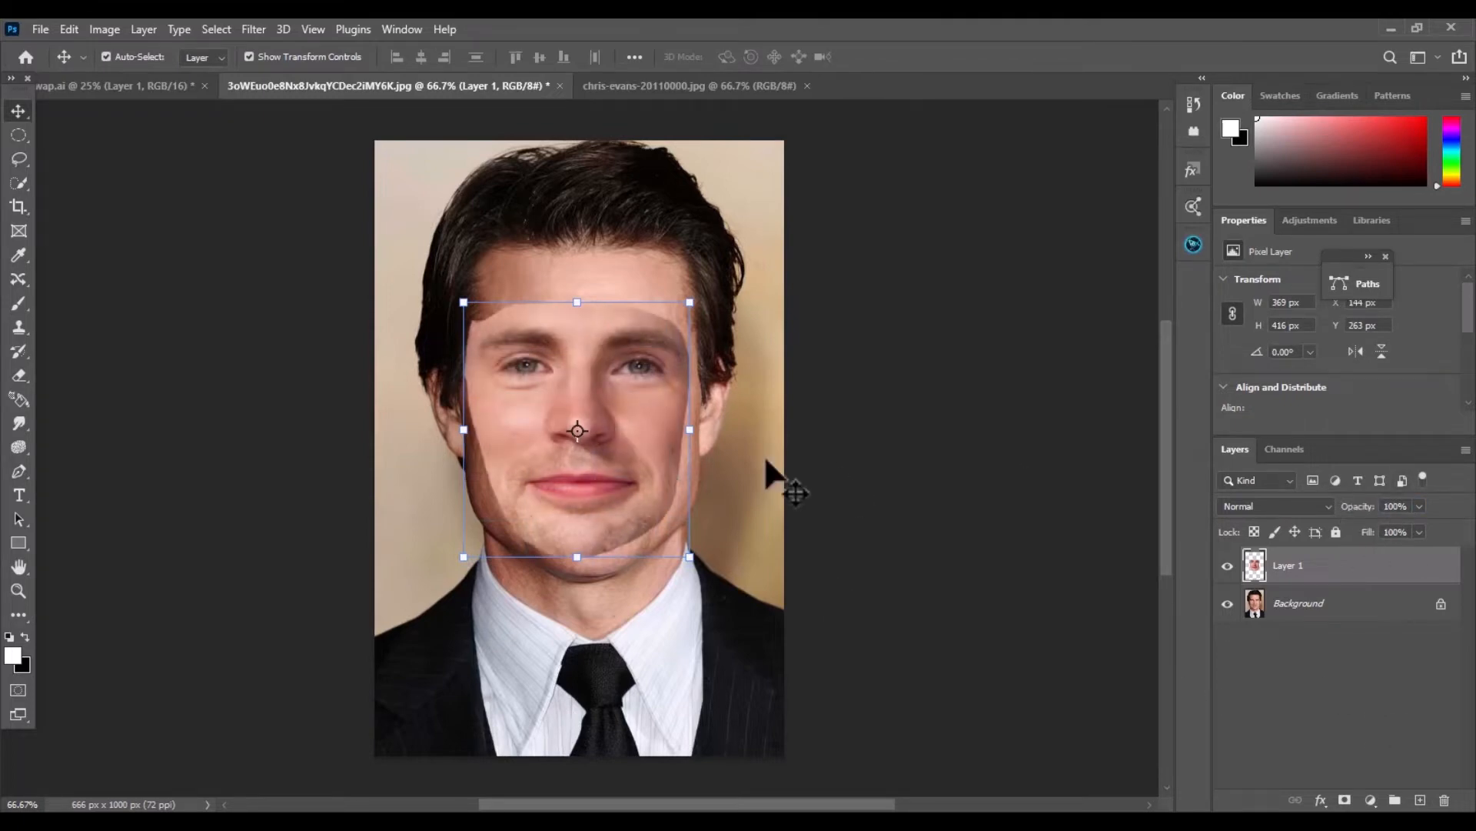
{"action": "left_click", "coordinate": [1441, 604]}
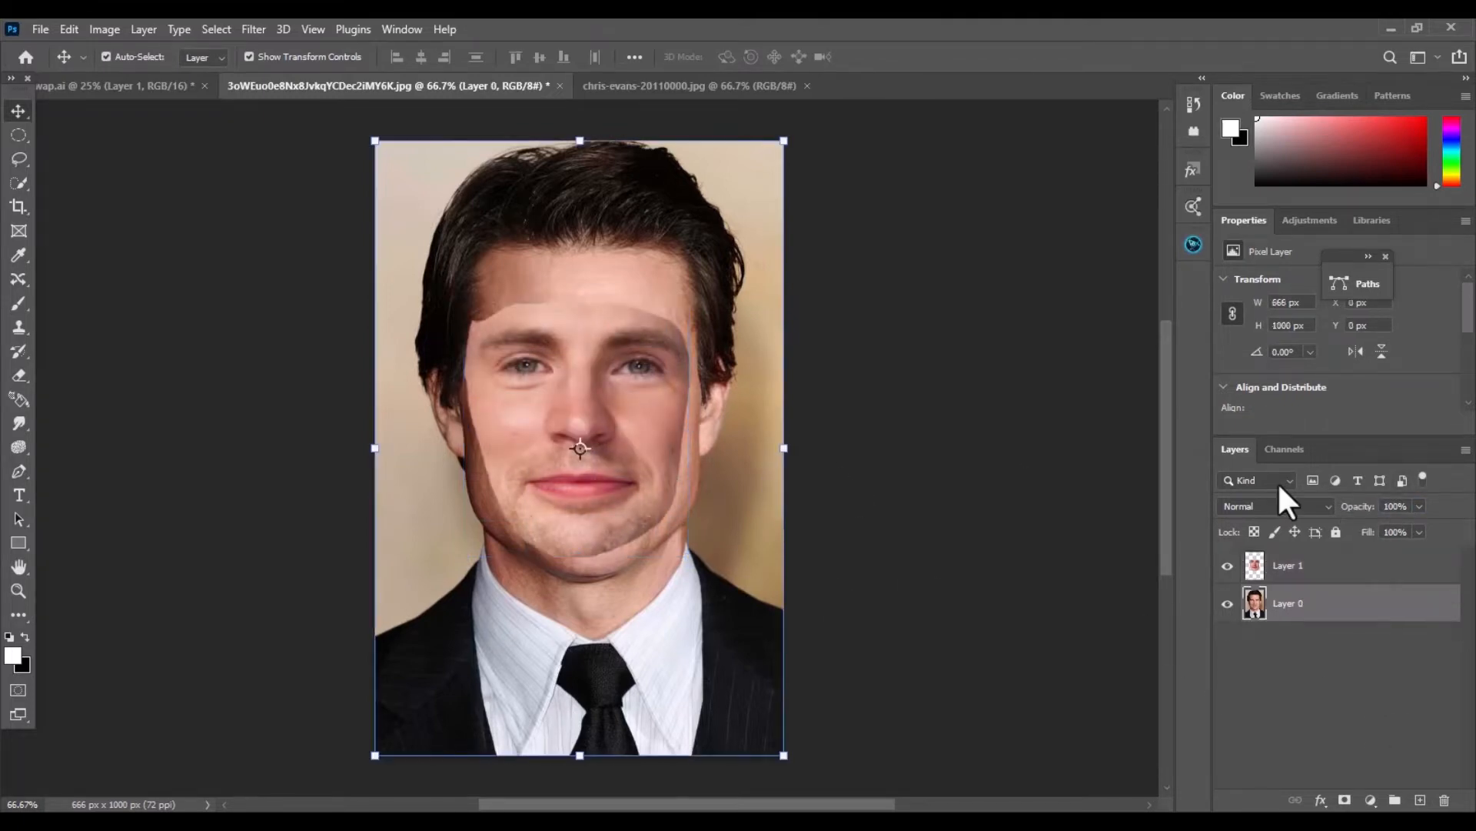
Add a layer mask to Layer 1 and erase around the pasted face's outer edge with a 35 px hard round eraser
{"action": "left_click", "coordinate": [646, 422]}
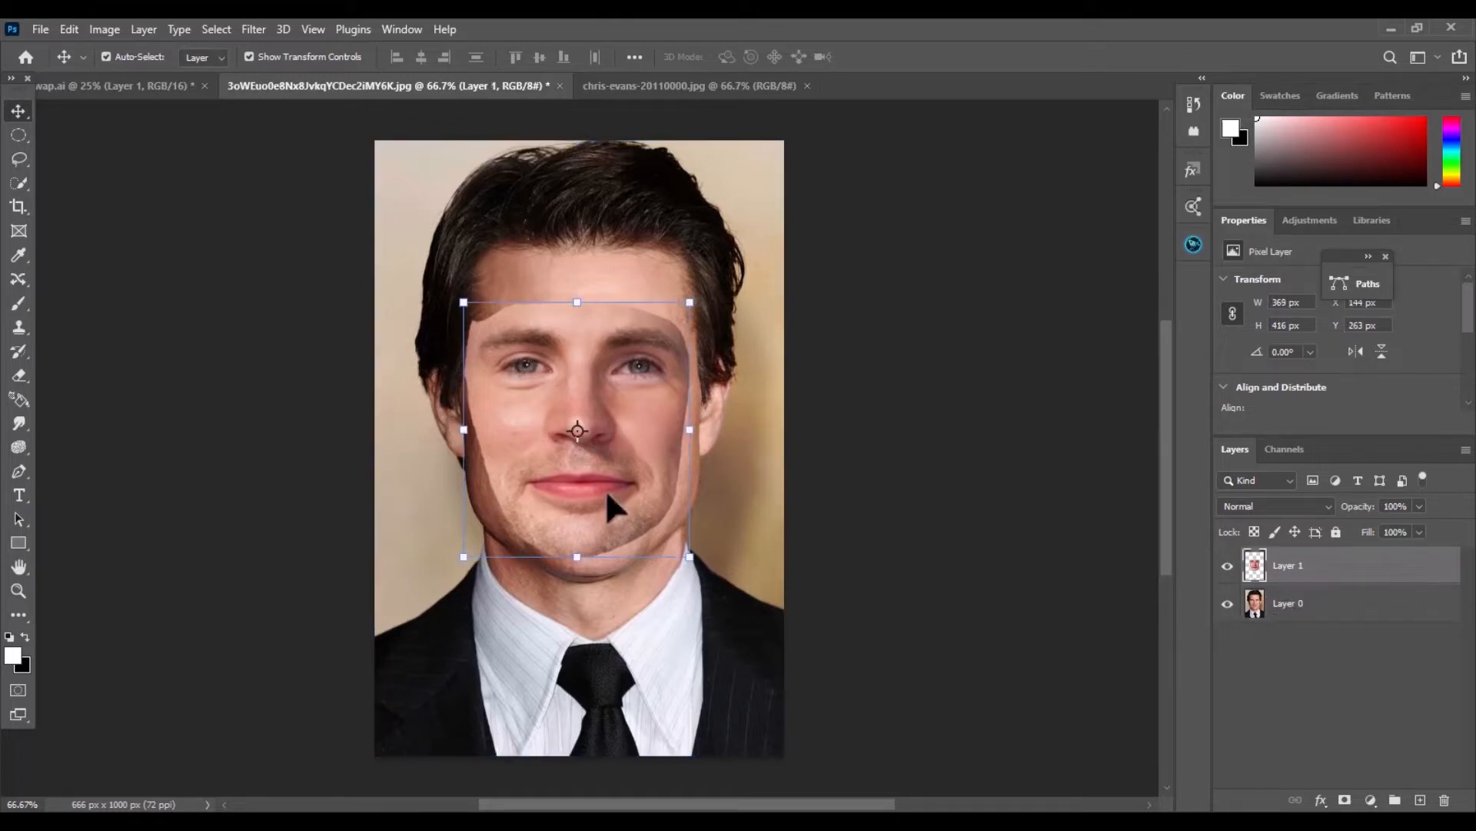
{"action": "left_click", "coordinate": [1346, 801]}
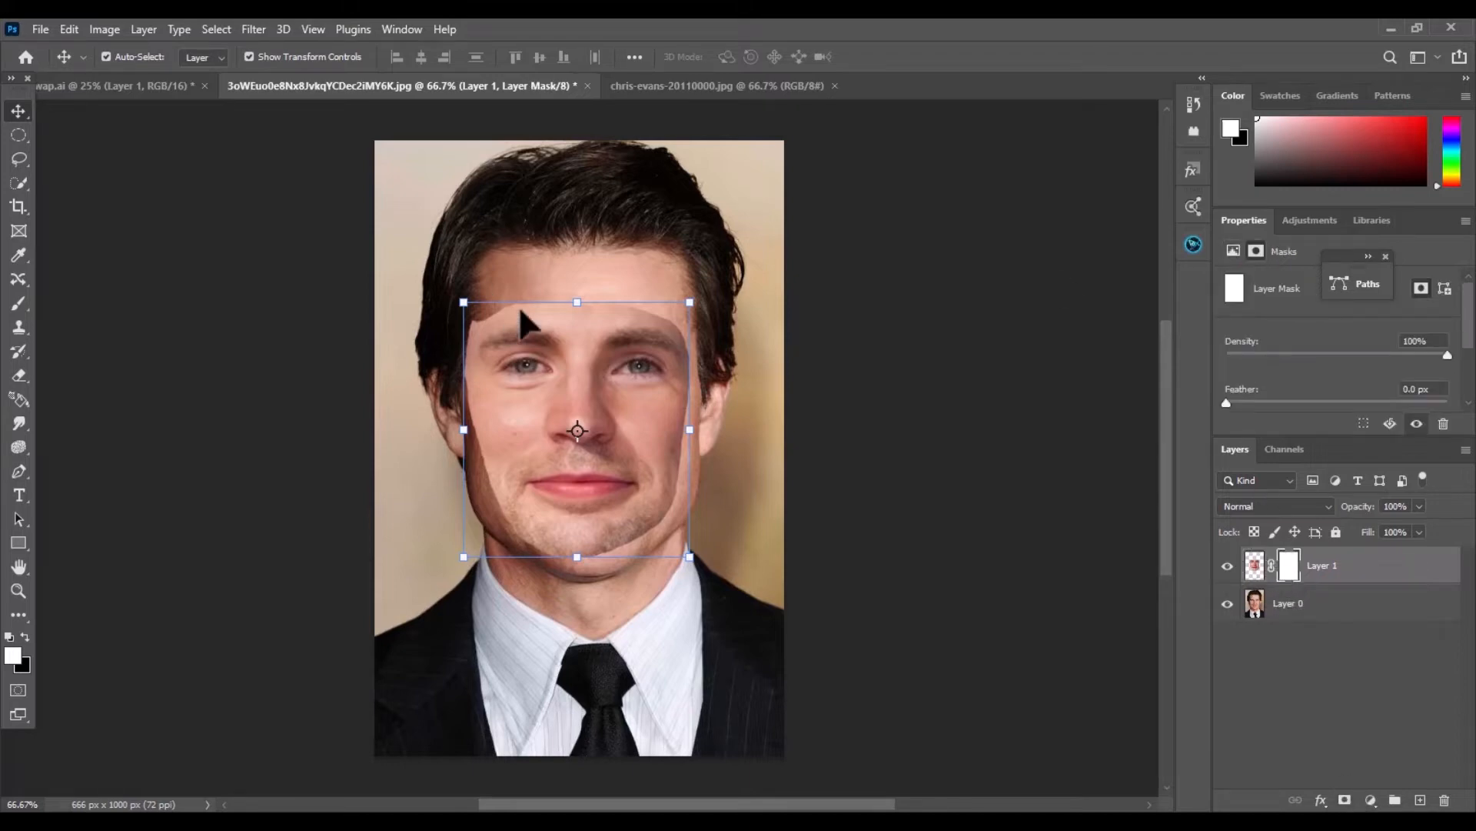
{"action": "left_click", "coordinate": [24, 377]}
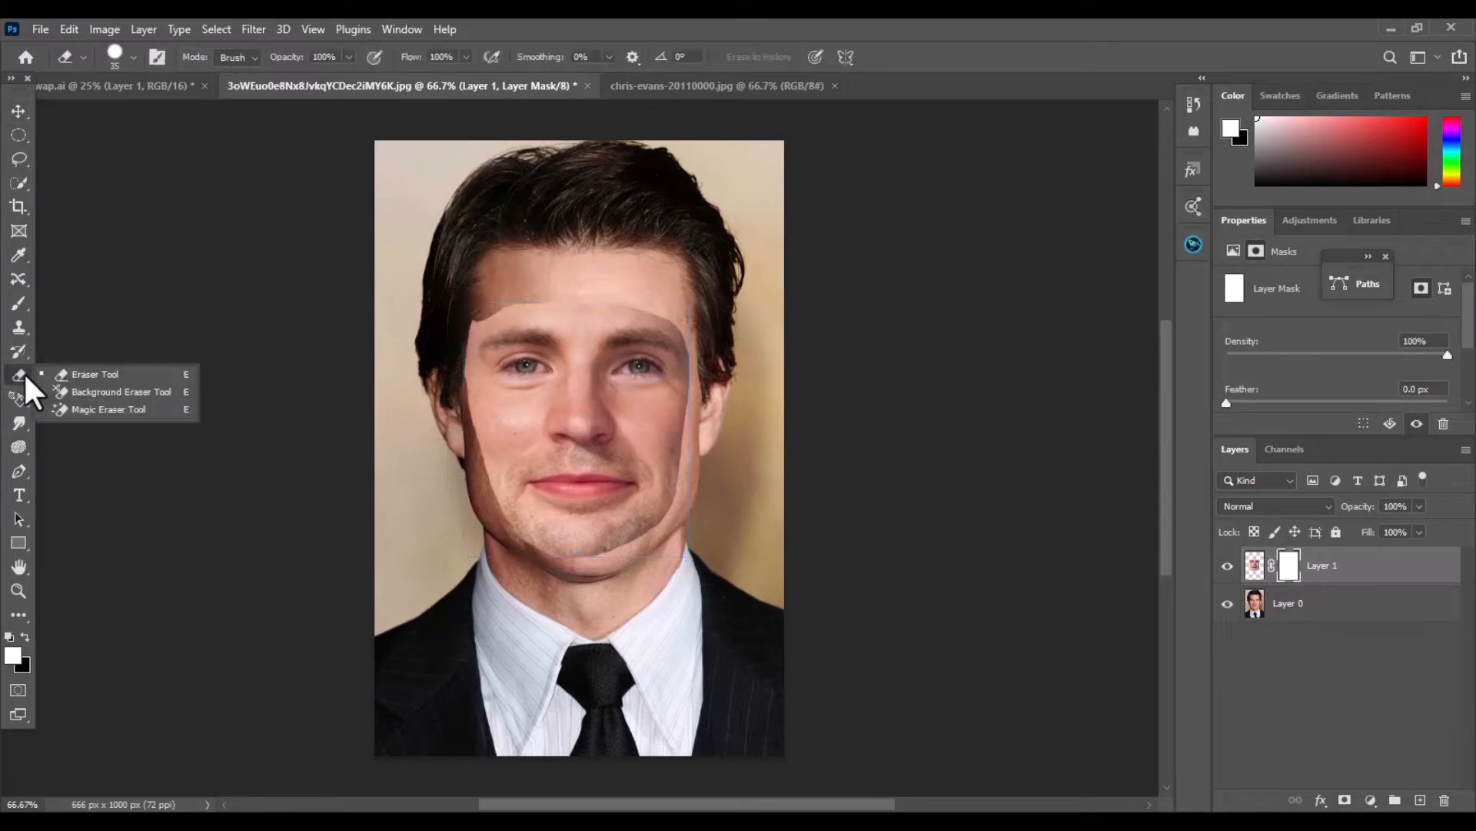
{"action": "left_click", "coordinate": [99, 376]}
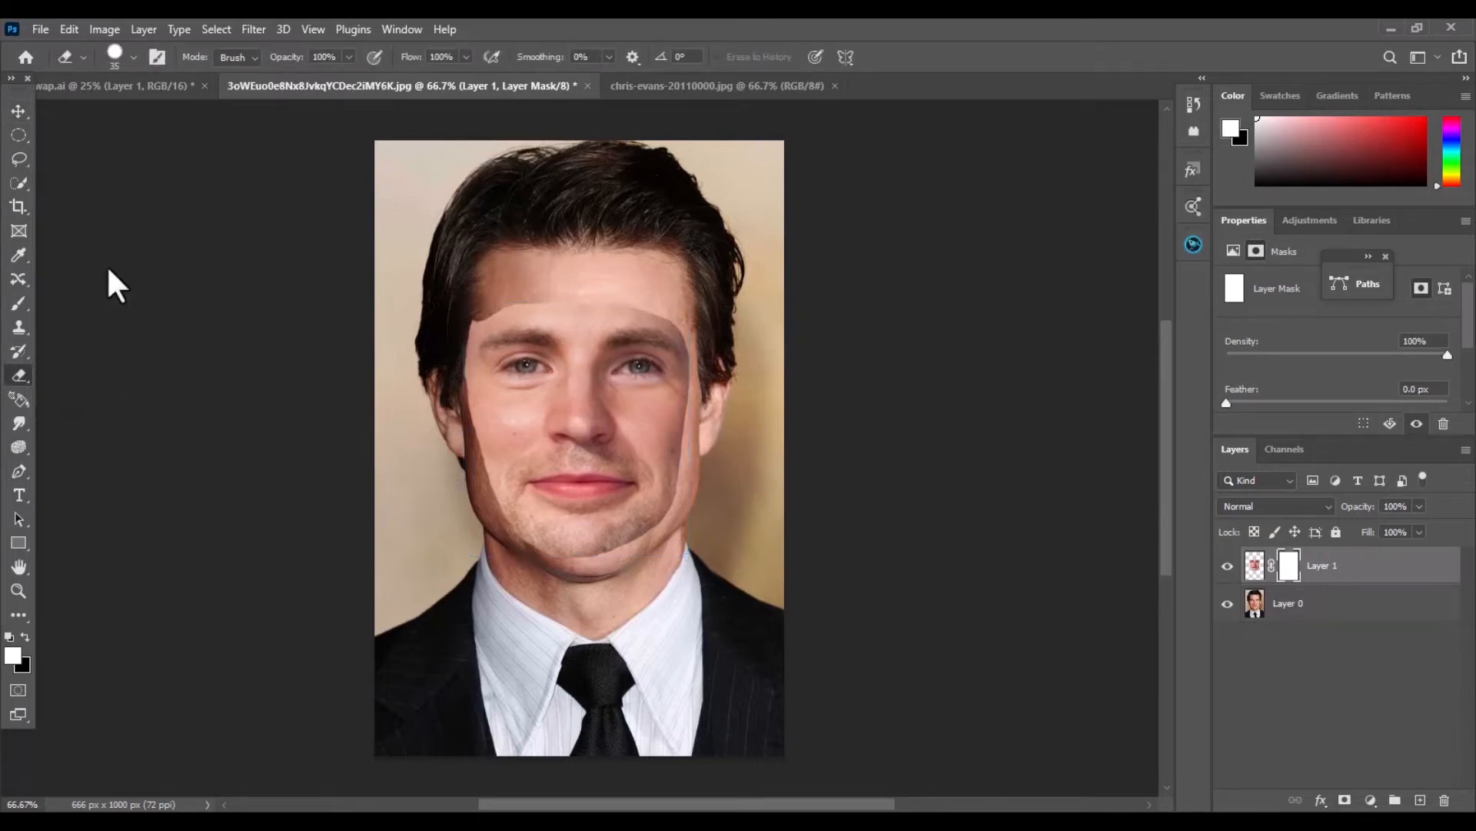
{"action": "left_click", "coordinate": [134, 59]}
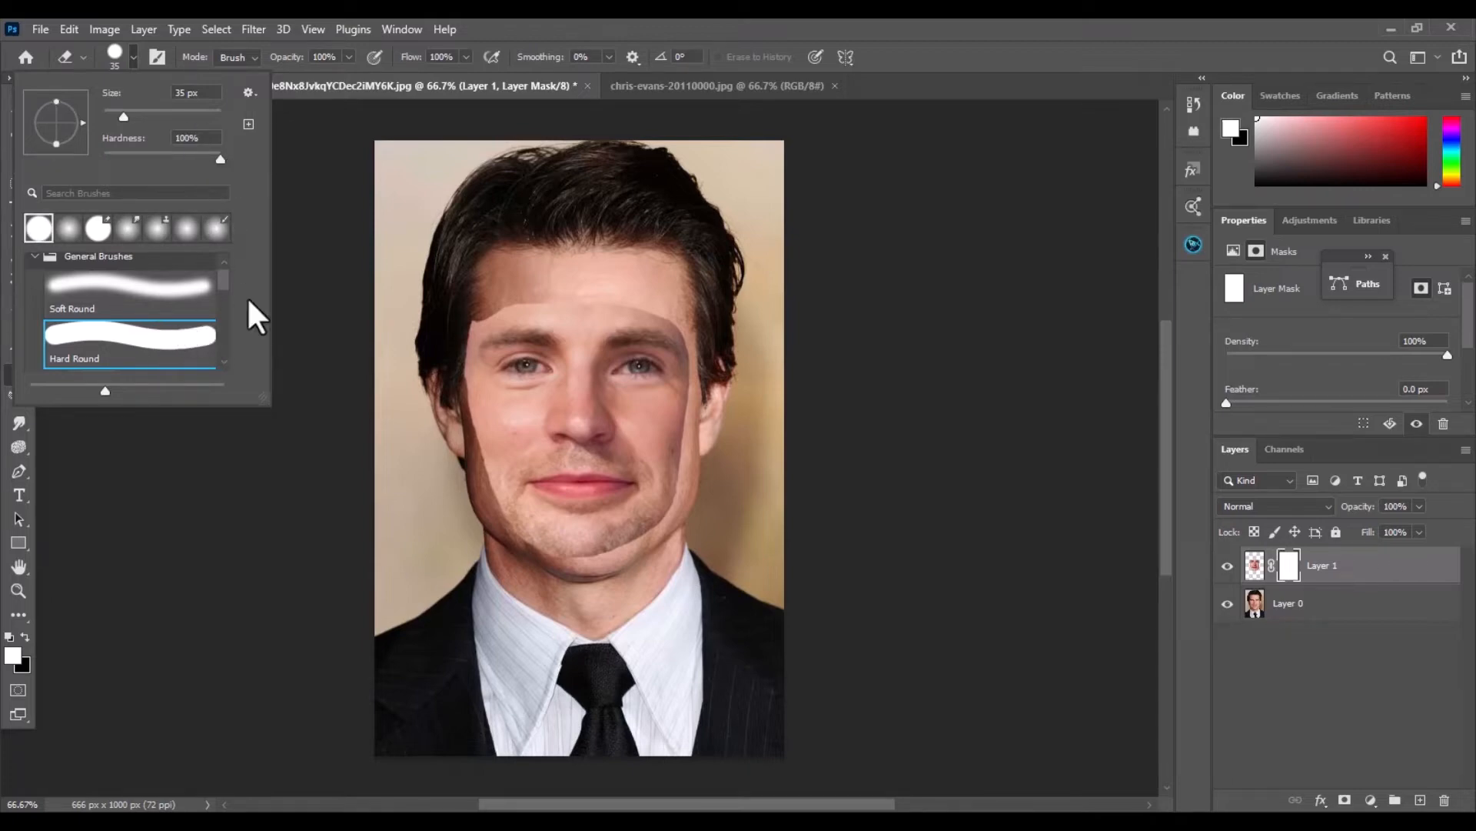
{"action": "left_click", "coordinate": [716, 43]}
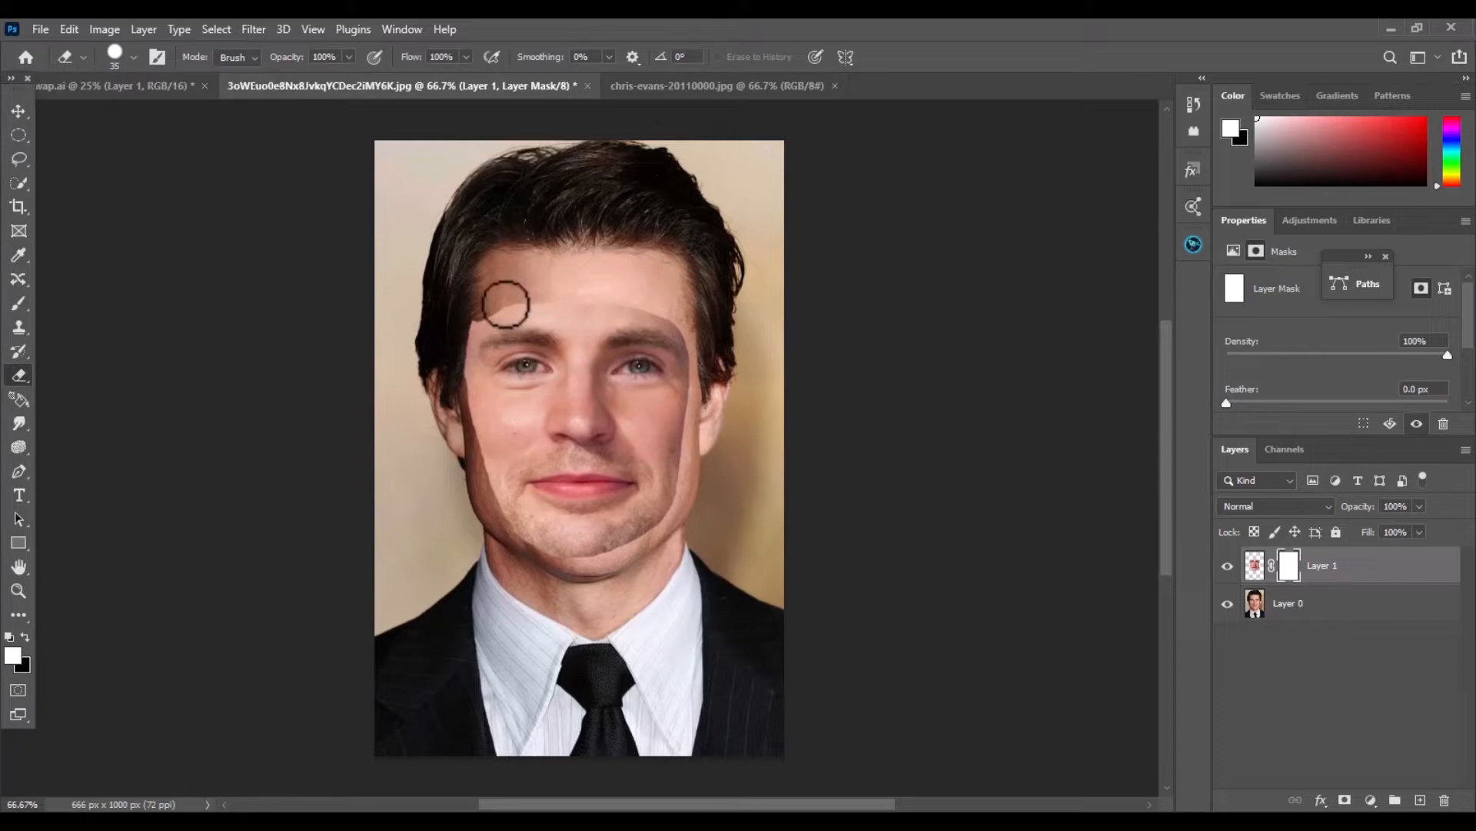
{"action": "mouse_move", "coordinate": [506, 305]}
{"action": "left_mouse_down"}
{"action": "mouse_move", "coordinate": [487, 306]}
{"action": "mouse_move", "coordinate": [461, 391]}
{"action": "mouse_move", "coordinate": [492, 522]}
{"action": "mouse_move", "coordinate": [528, 556]}
{"action": "mouse_move", "coordinate": [602, 571]}
{"action": "mouse_move", "coordinate": [685, 504]}
{"action": "mouse_move", "coordinate": [704, 427]}
{"action": "mouse_move", "coordinate": [679, 310]}
{"action": "mouse_move", "coordinate": [566, 290]}
{"action": "mouse_move", "coordinate": [494, 297]}
{"action": "mouse_move", "coordinate": [678, 312]}
{"action": "mouse_move", "coordinate": [646, 293]}
{"action": "mouse_move", "coordinate": [488, 307]}
{"action": "mouse_move", "coordinate": [527, 297]}
{"action": "mouse_move", "coordinate": [684, 316]}
{"action": "left_mouse_up"}
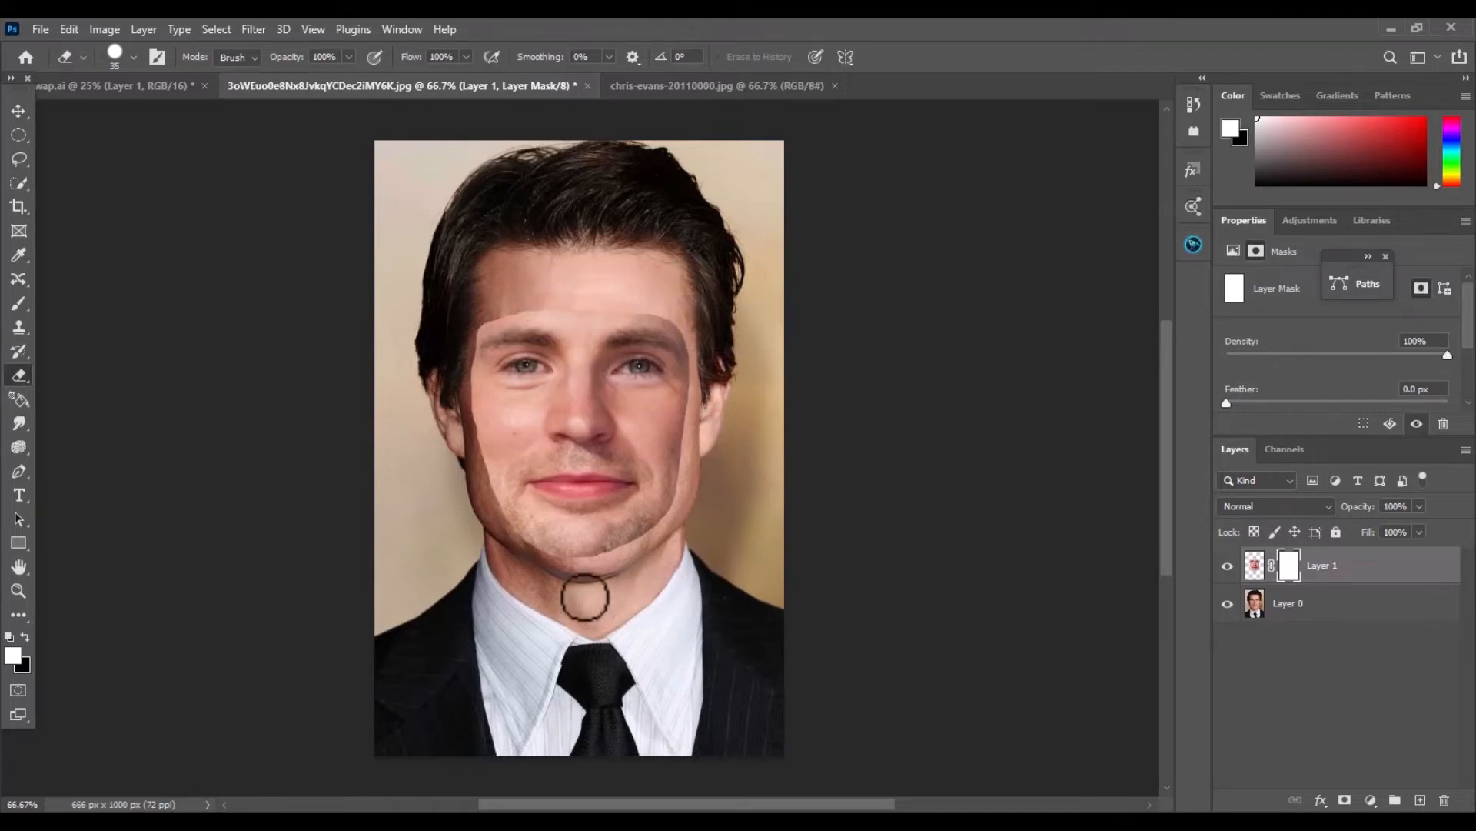
Try to run Auto Contrast on Layer 1 while its layer mask is active
{"action": "left_click", "coordinate": [22, 112]}
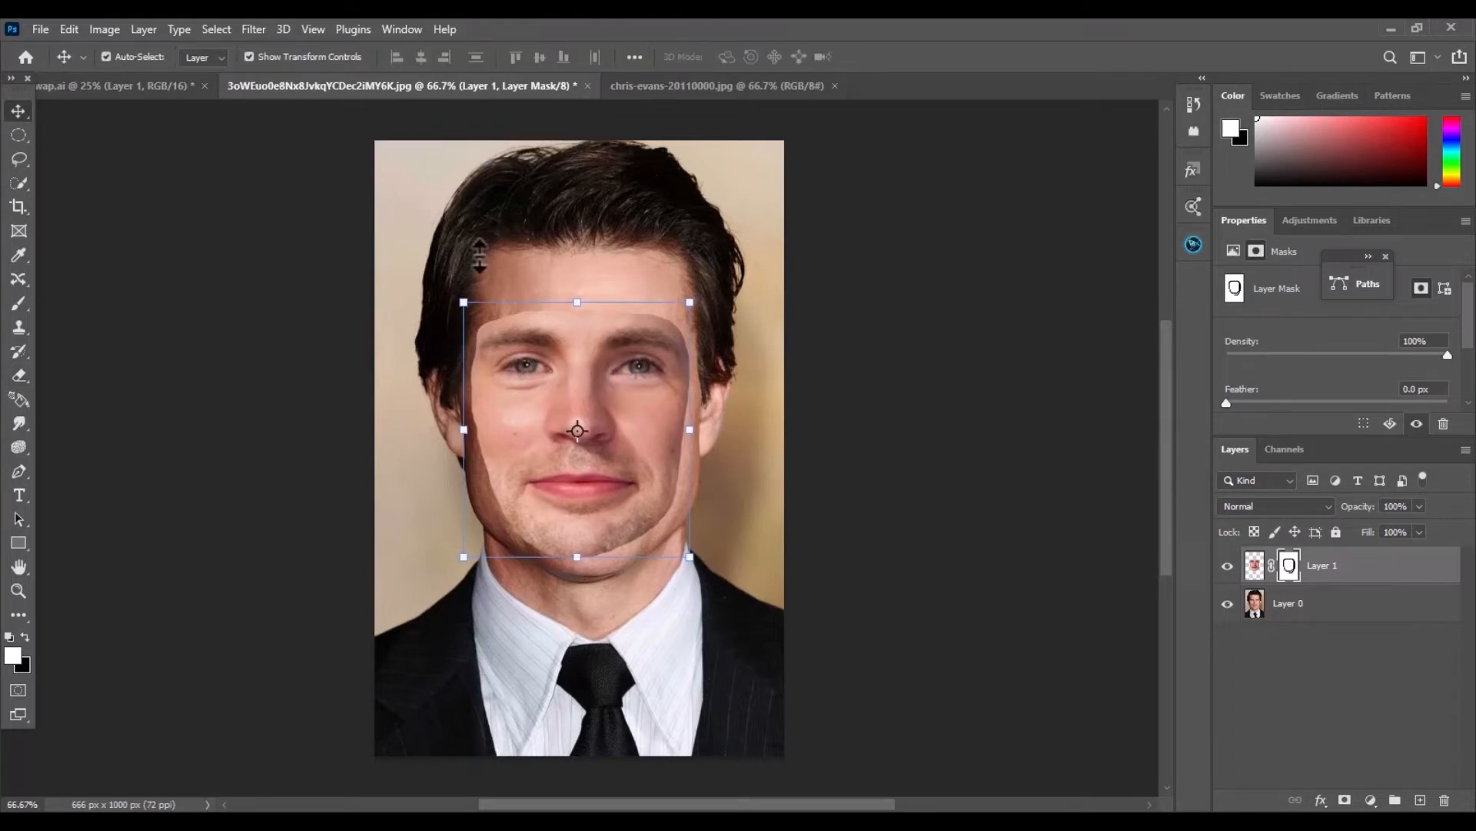
{"action": "left_click", "coordinate": [114, 31]}
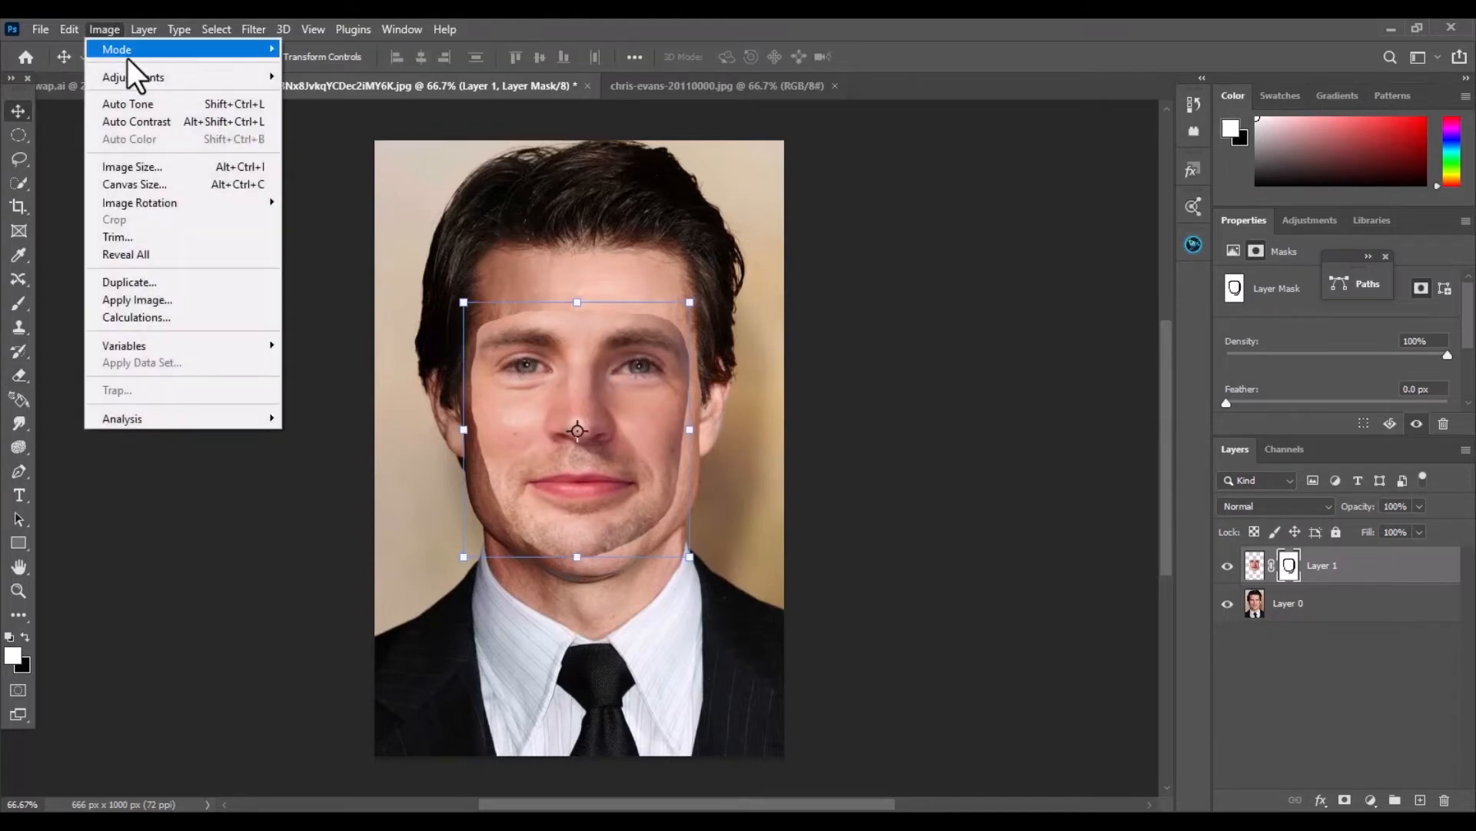
{"action": "left_click", "coordinate": [155, 122]}
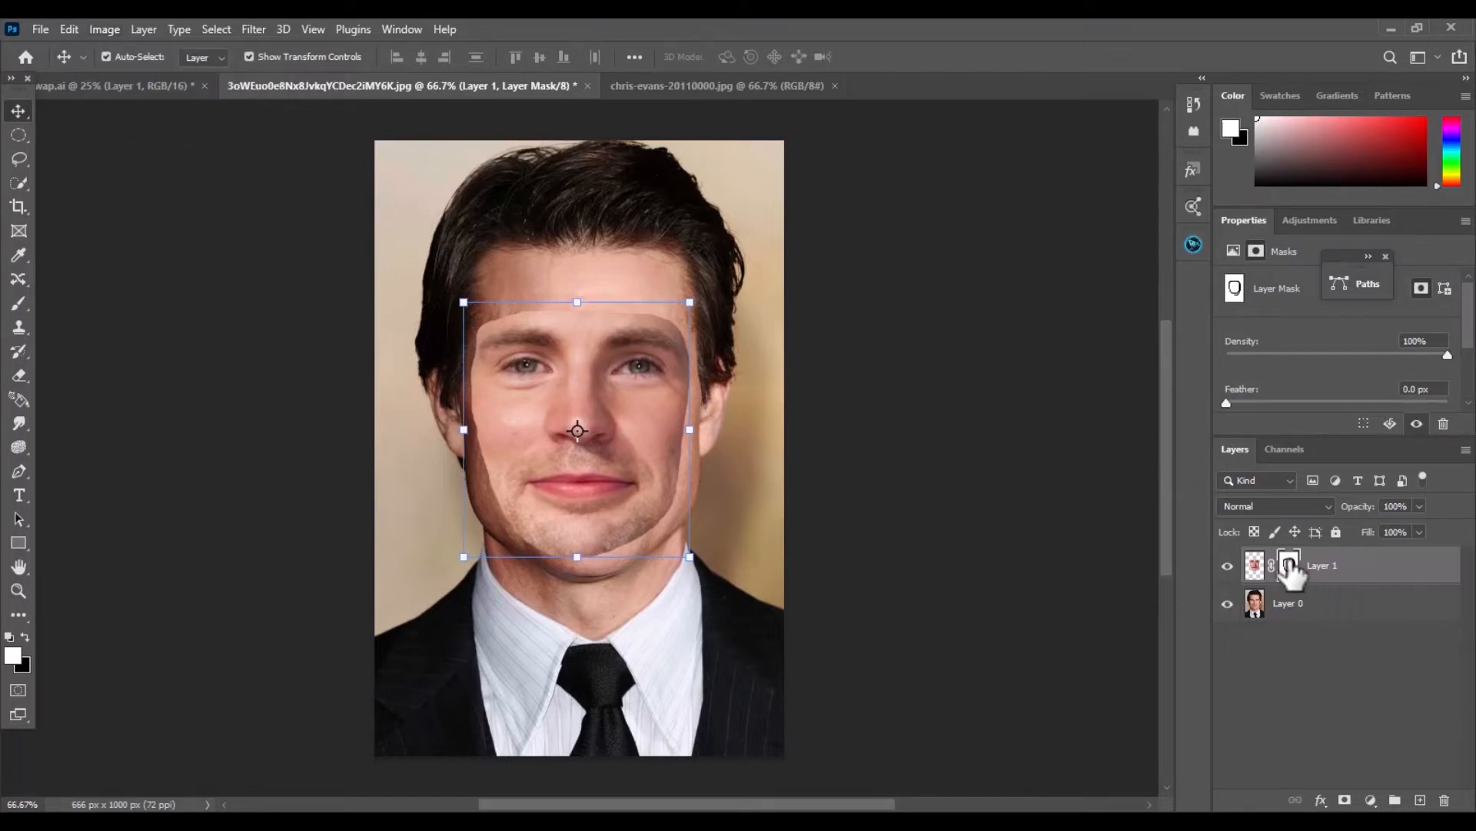
Apply the layer mask permanently to Layer 1 and run Auto Contrast on the face layer
{"action": "right_click", "coordinate": [1289, 565]}
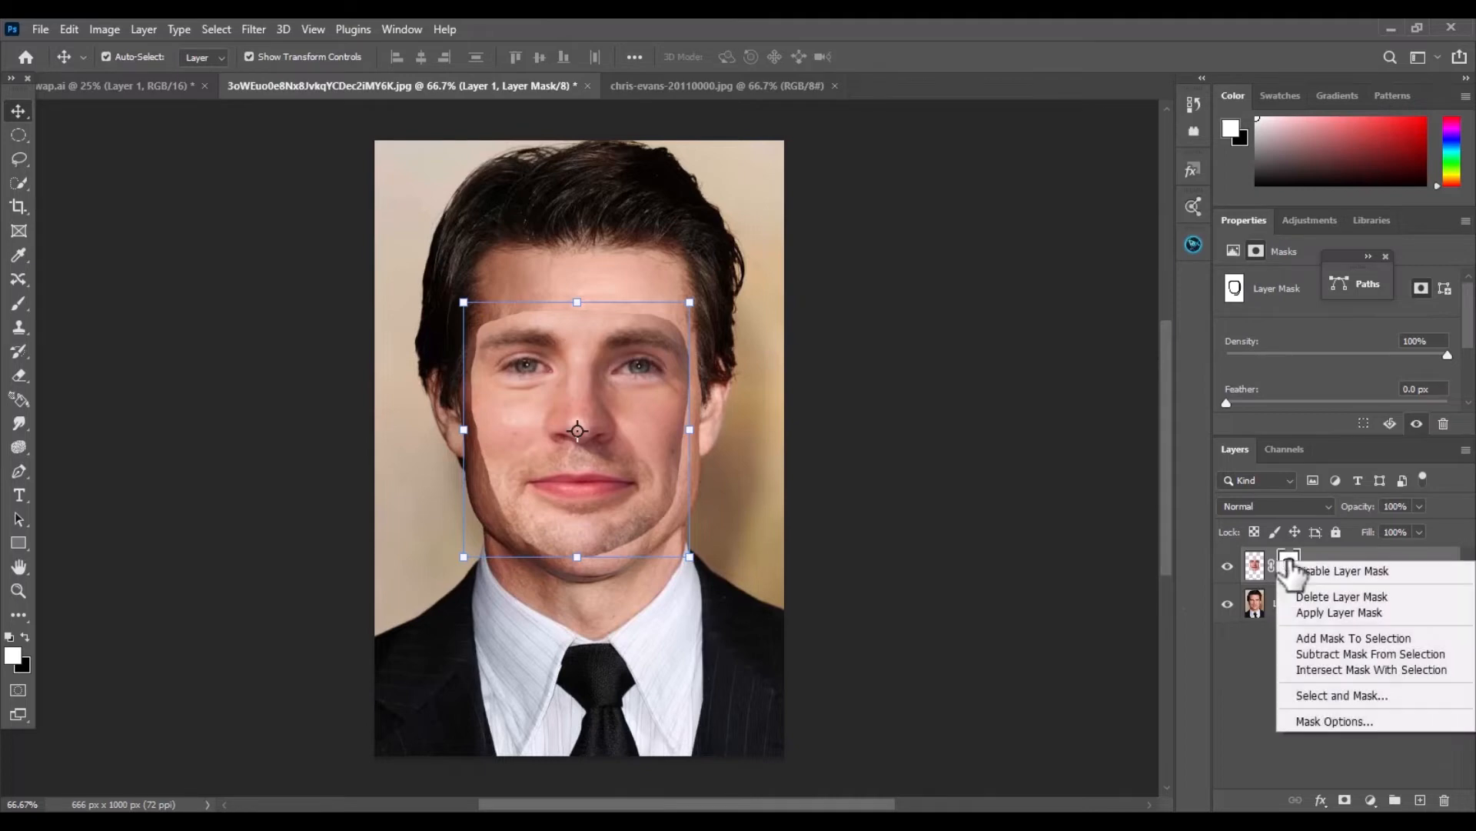
{"action": "left_click", "coordinate": [1329, 616]}
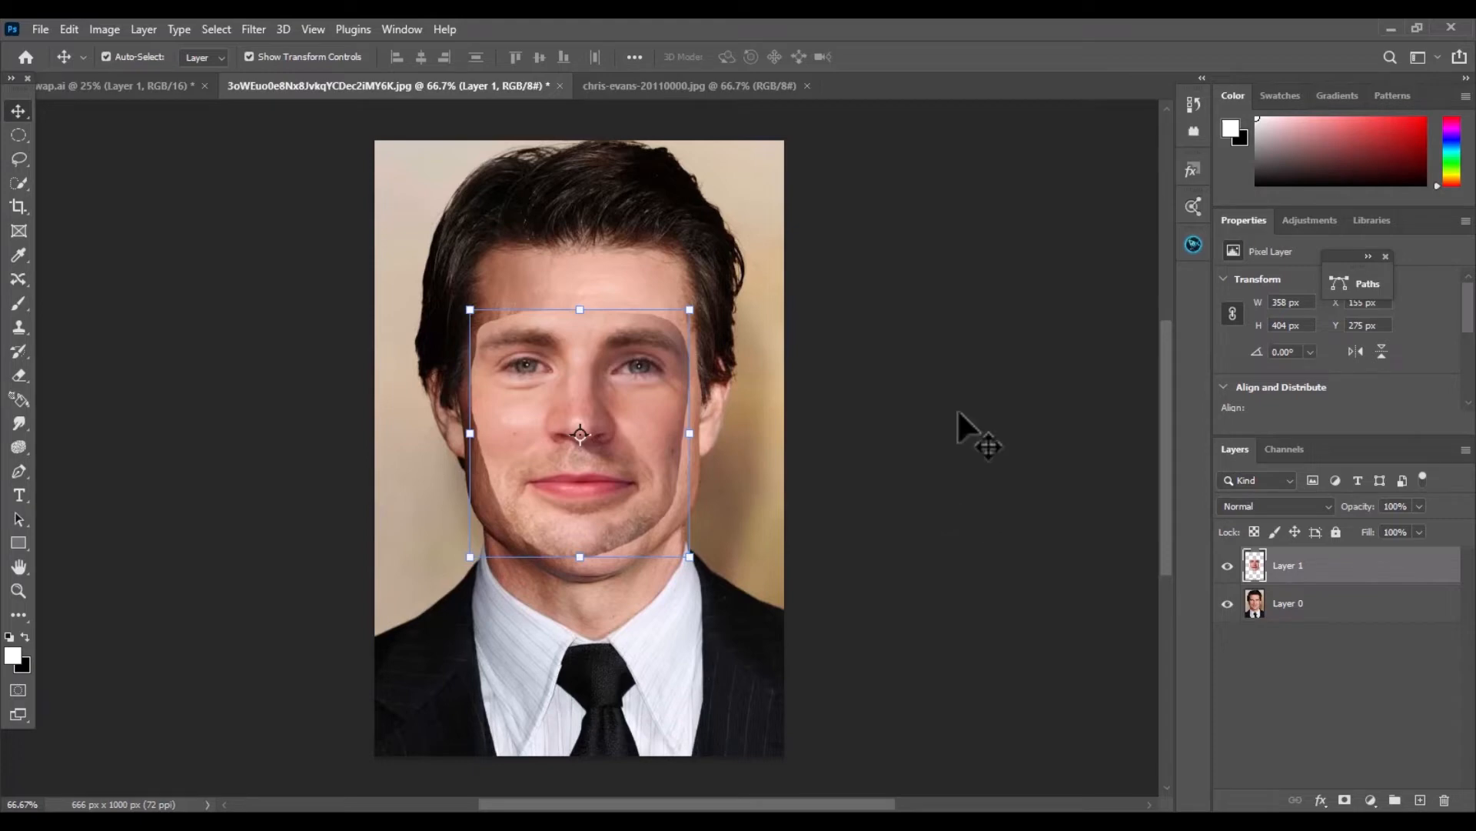
{"action": "left_click", "coordinate": [108, 29]}
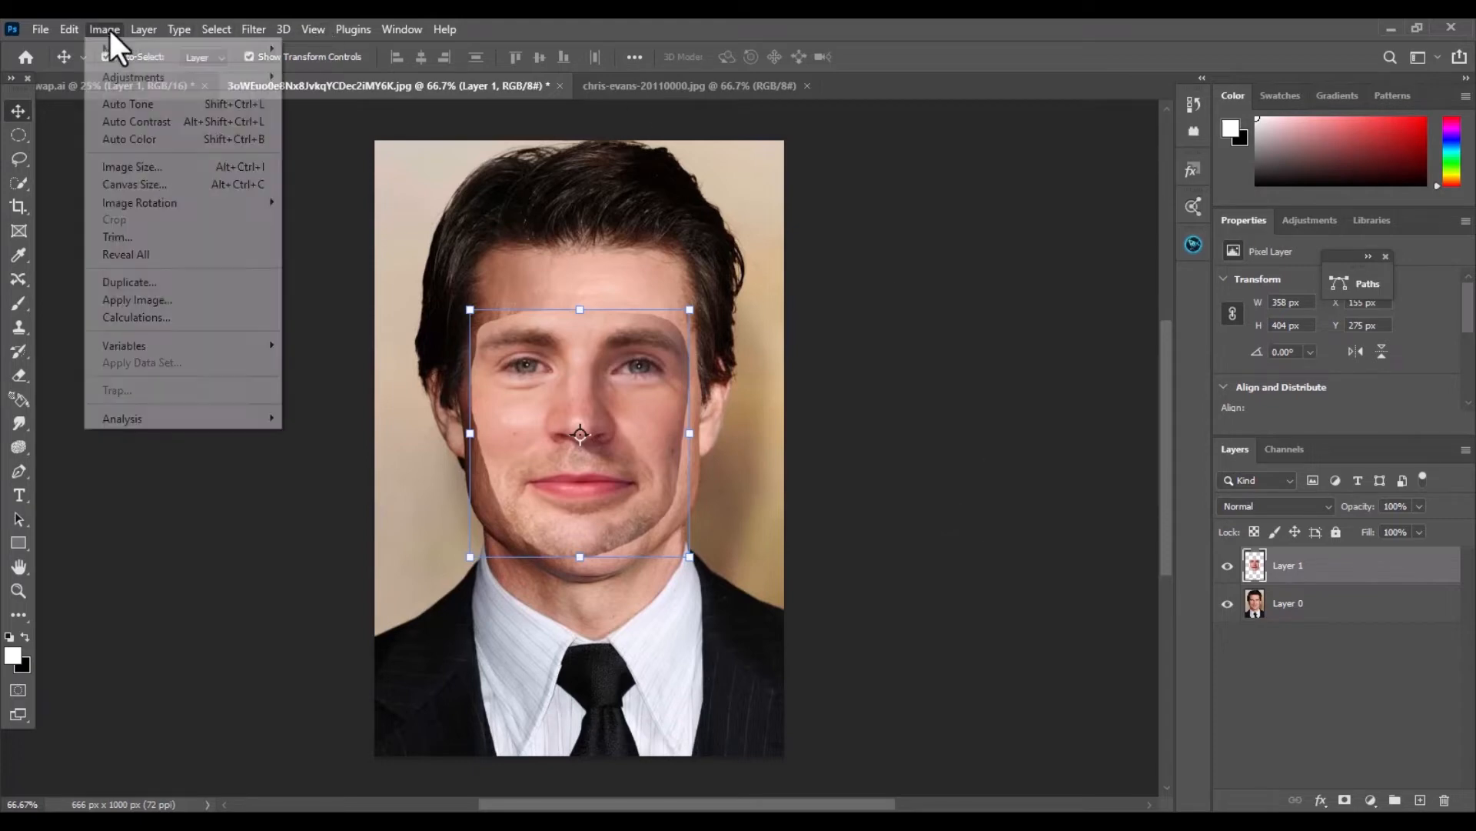
{"action": "left_click", "coordinate": [154, 122]}
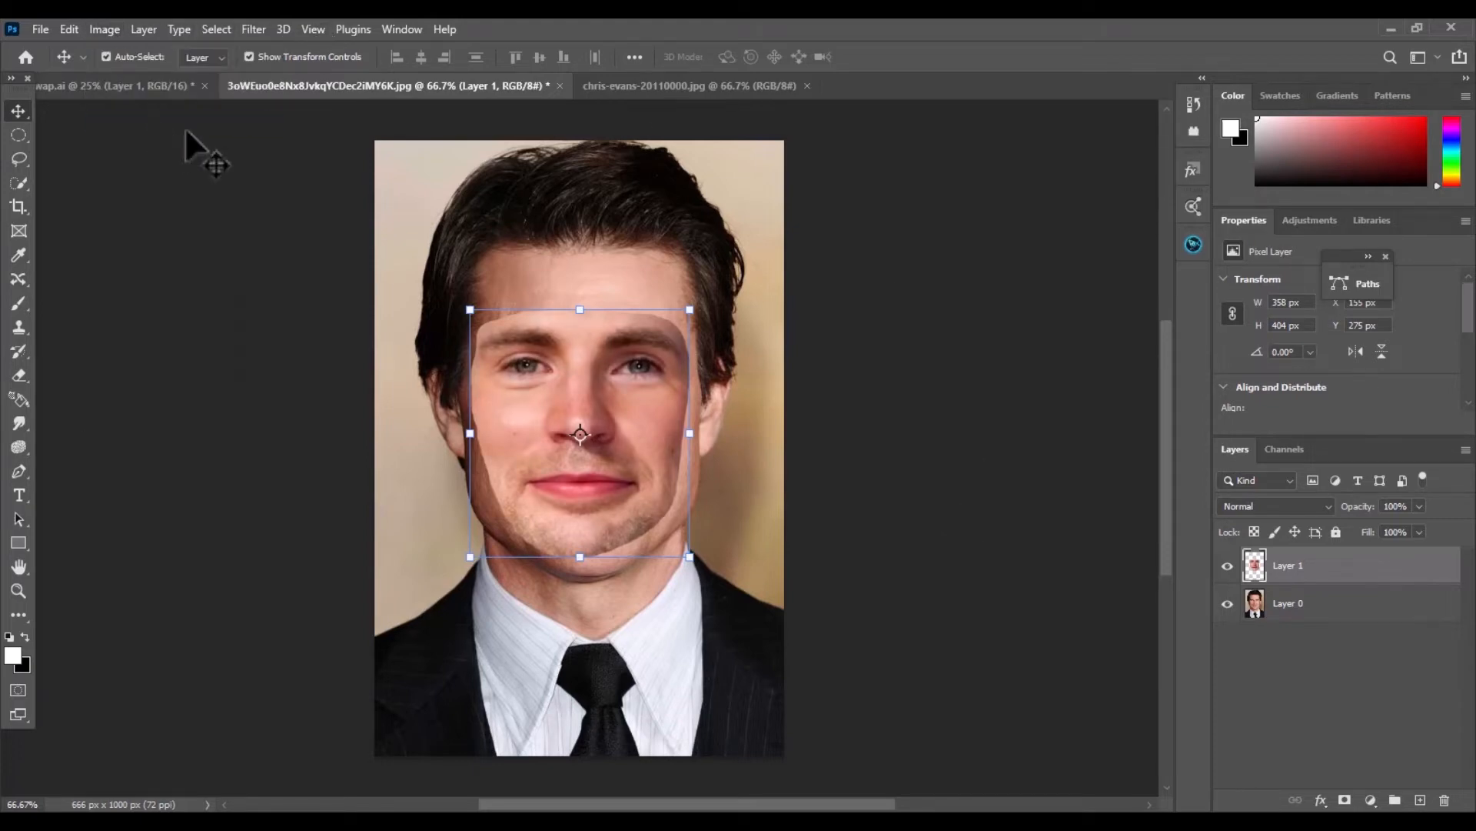
Duplicate Layer 0 and hide the original Layer 0
{"action": "left_click", "coordinate": [912, 497]}
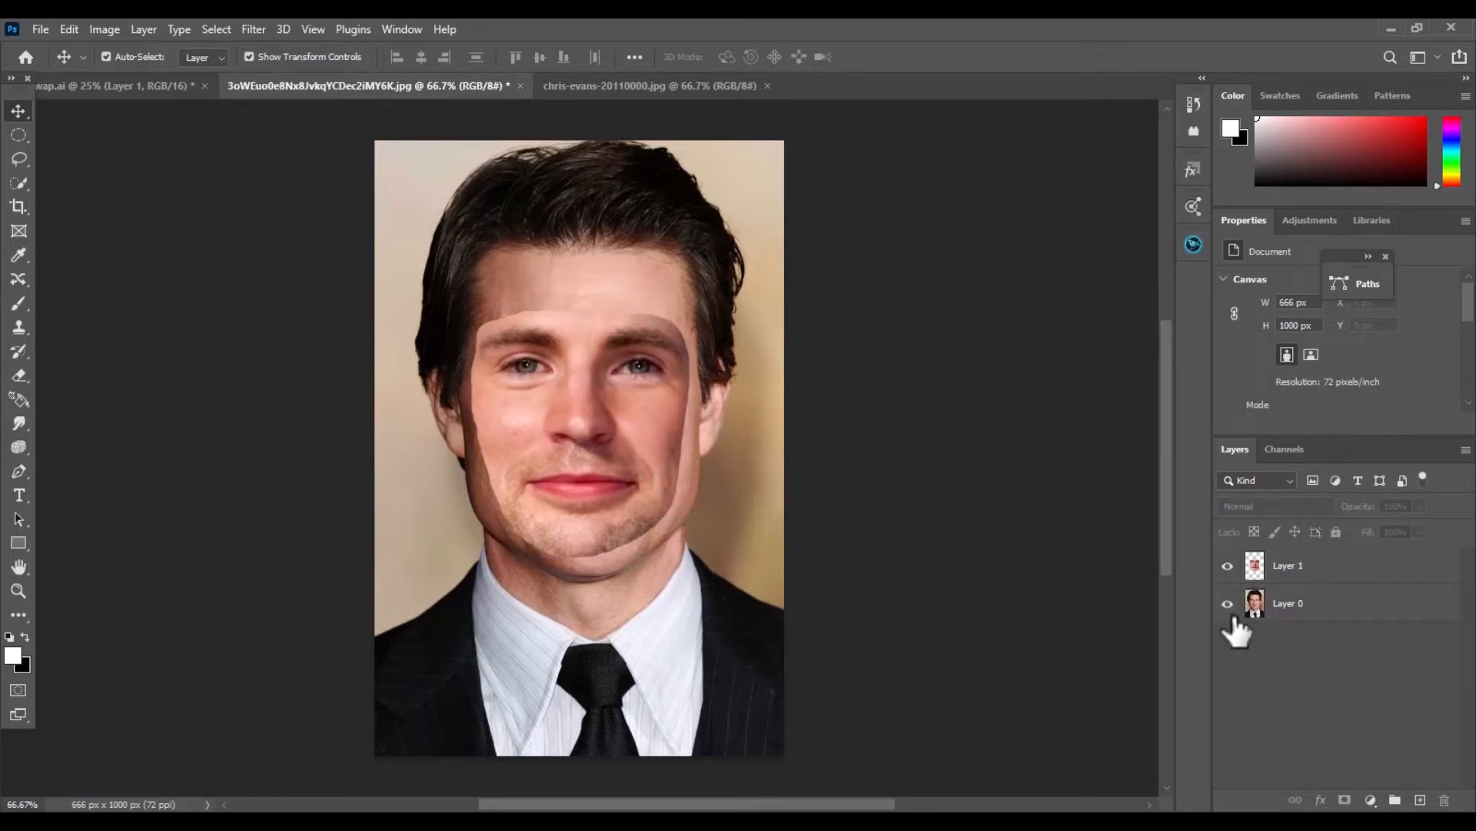
{"action": "left_click", "coordinate": [1305, 615]}
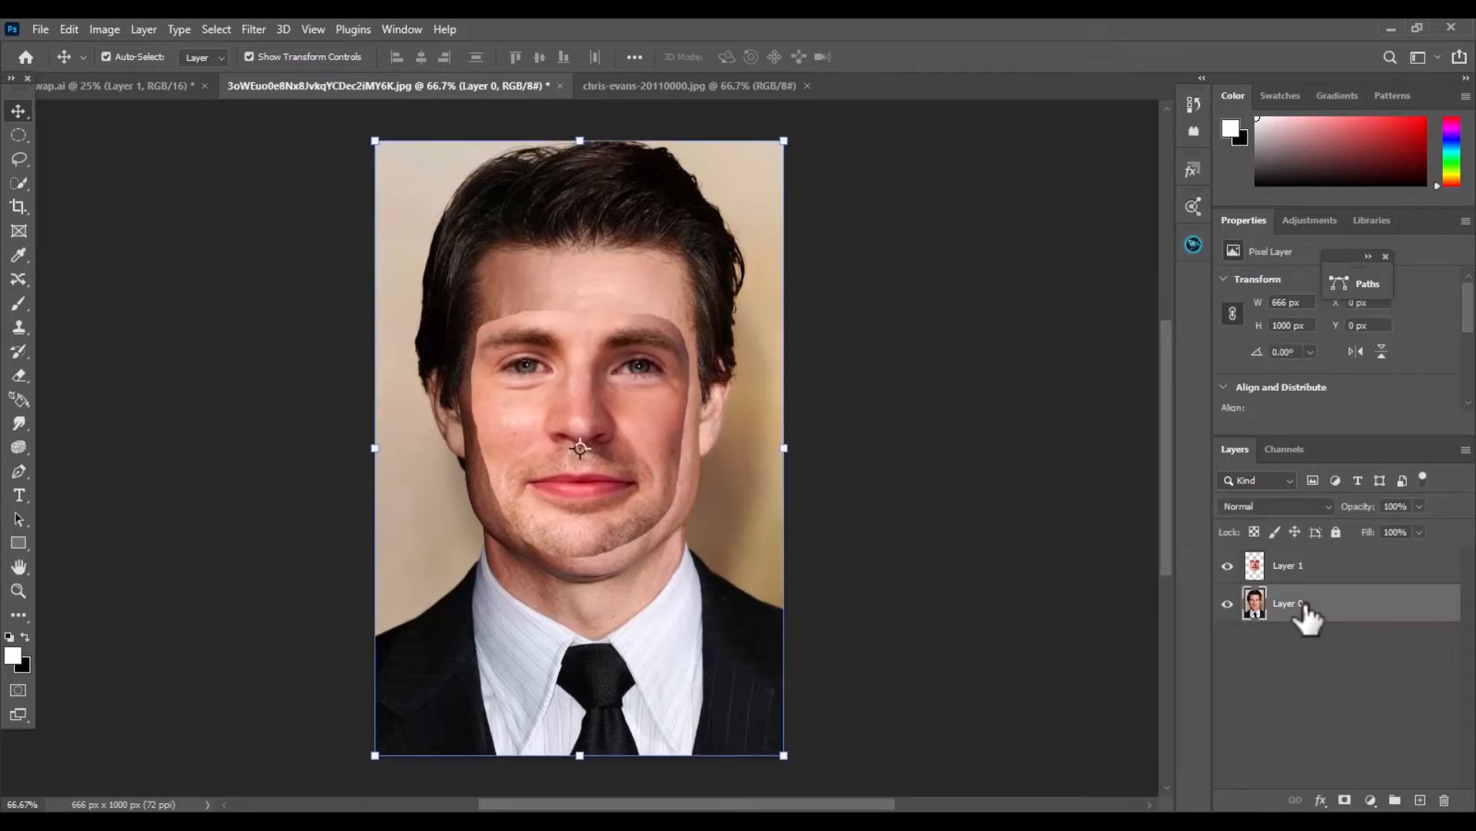
{"action": "right_click", "coordinate": [1305, 615]}
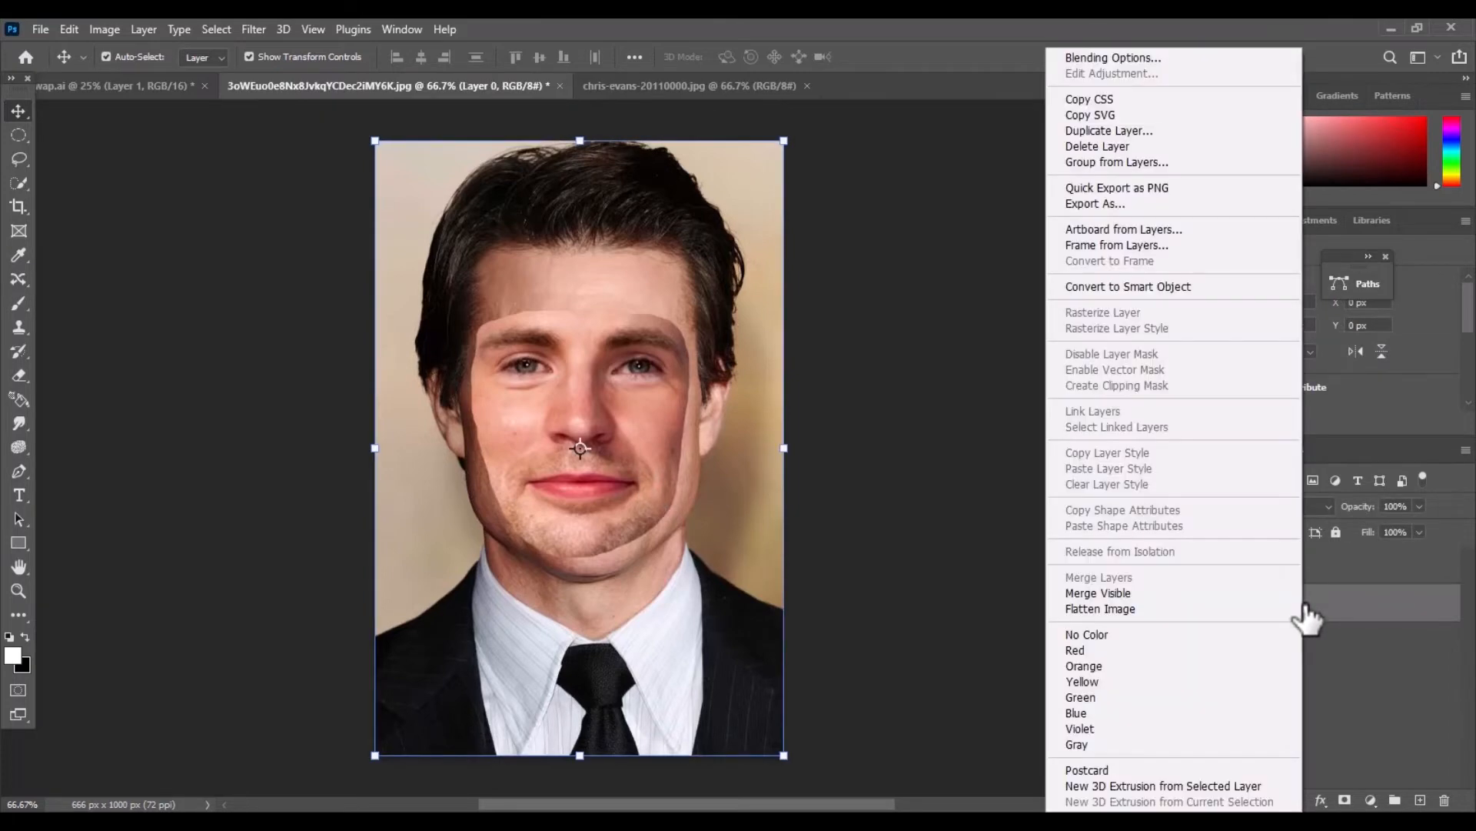
{"action": "left_click", "coordinate": [1132, 131]}
{"action": "left_click", "coordinate": [890, 235]}
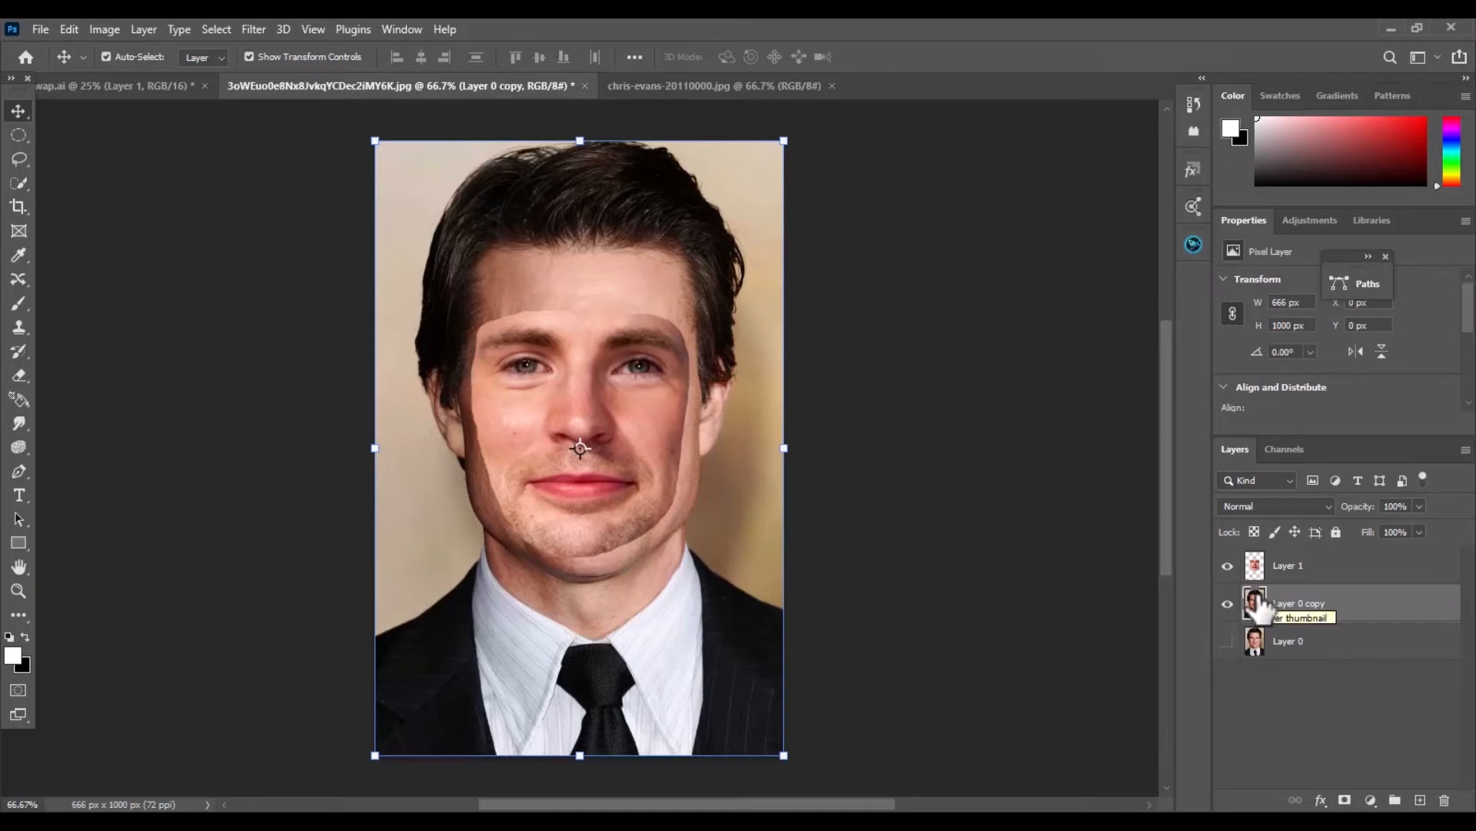
Load Layer 1's face outline as a selection with Layer 0 copy active, and contract it by a few pixels
{"action": "left_click_drag", "start_coordinate": [1251, 613], "coordinate": [1257, 573]}
{"action": "left_click", "coordinate": [1257, 567], "text": "ctrl"}
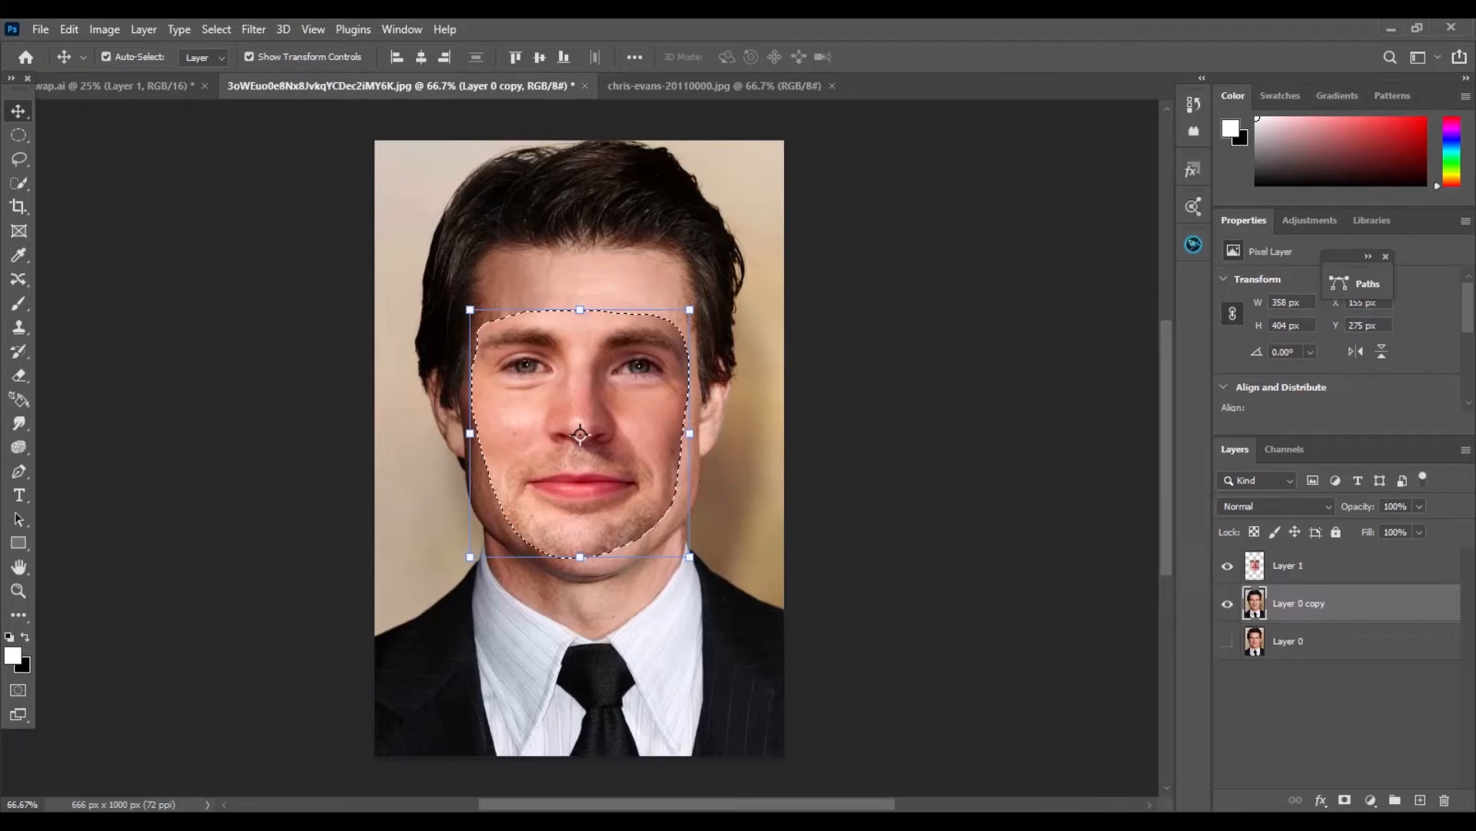
{"action": "left_click", "coordinate": [207, 30]}
{"action": "mouse_move", "coordinate": [288, 311]}
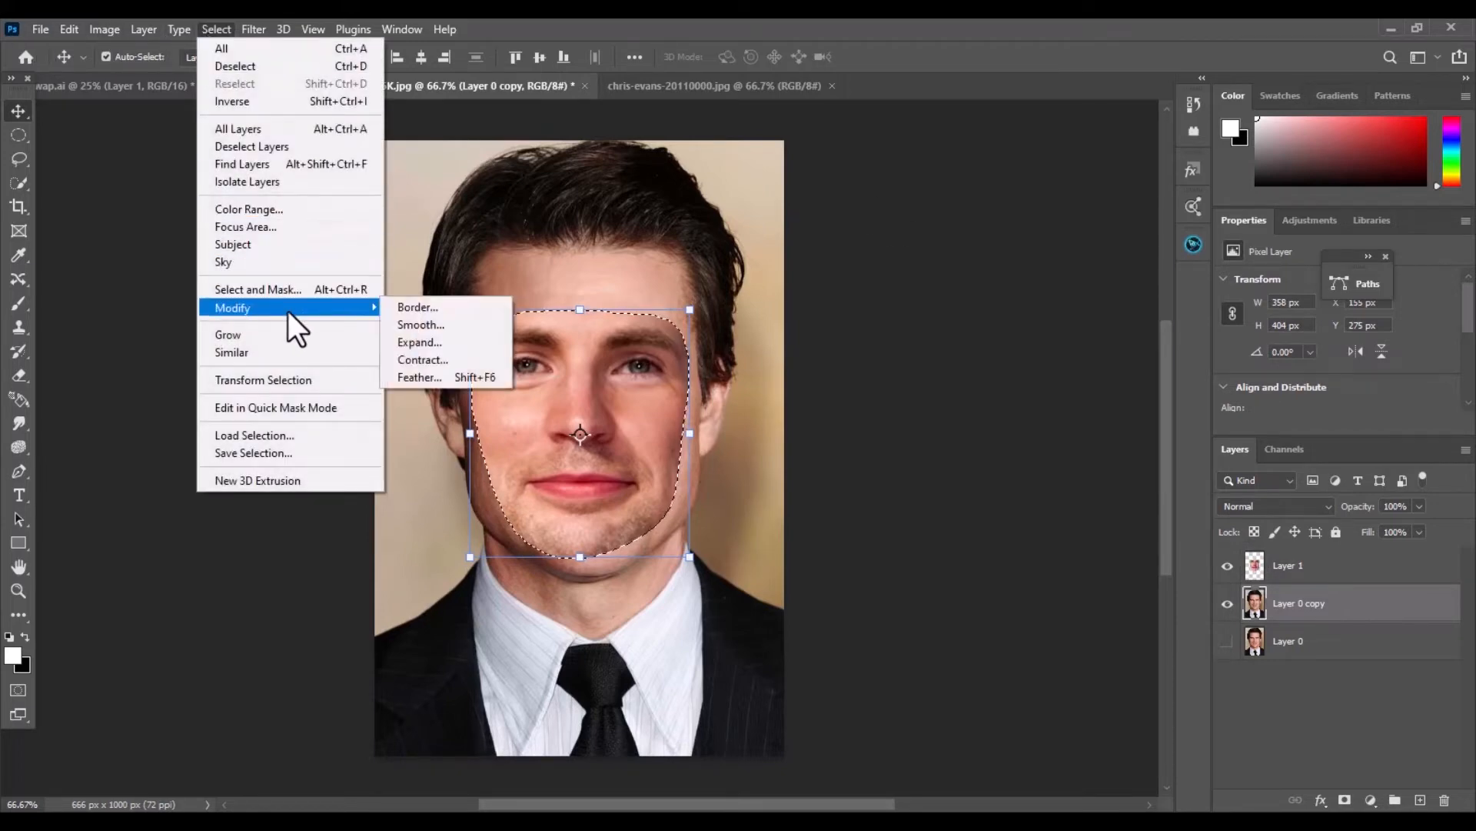
{"action": "left_click", "coordinate": [422, 358]}
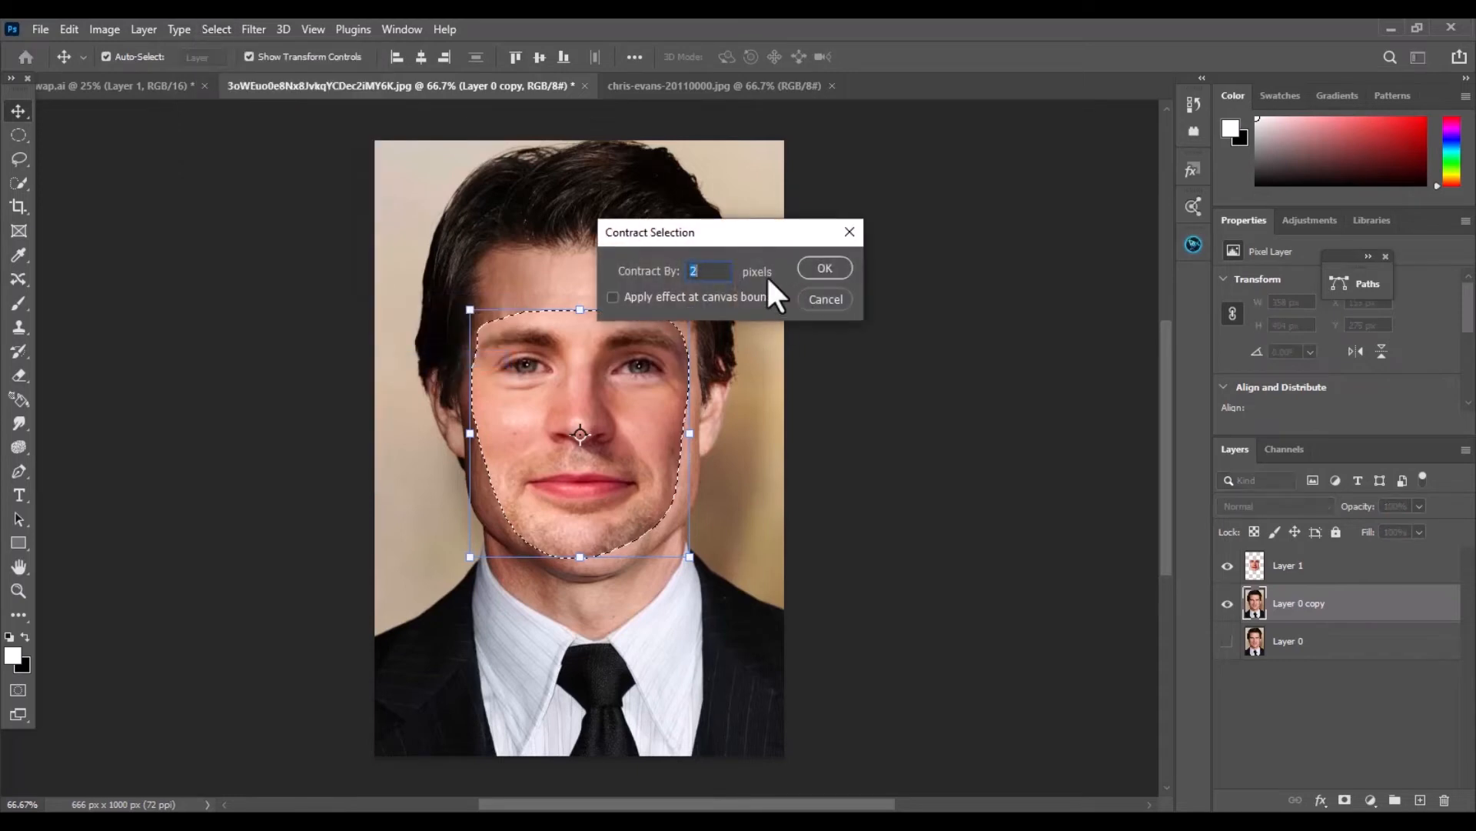
{"action": "key", "text": "BackSpace"}
{"action": "key", "text": "BackSpace"}
{"action": "left_click", "coordinate": [822, 266]}
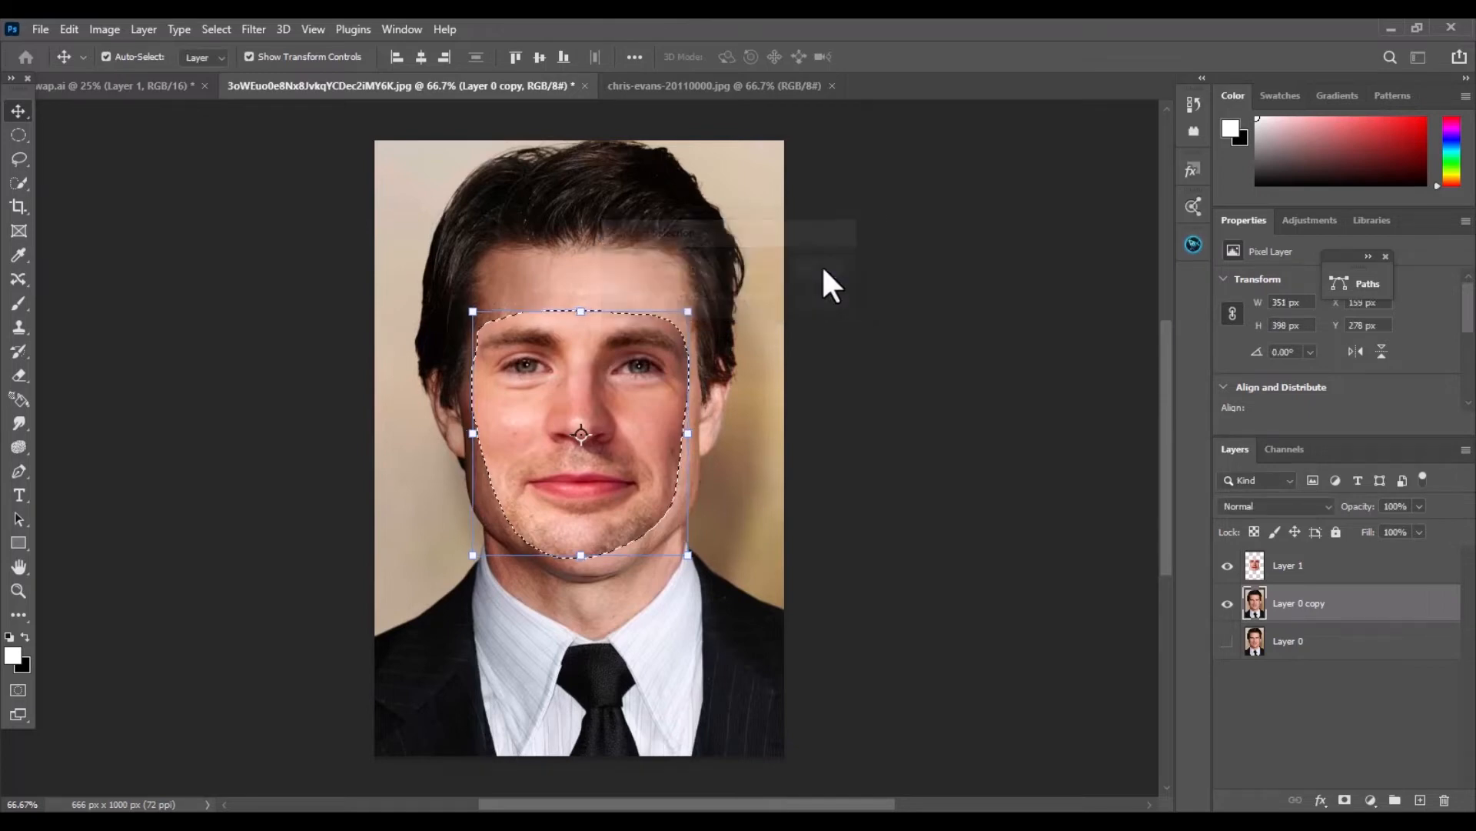
Hide Layer 1, delete the selected face area from Layer 0 copy, and show Layer 1 again
{"action": "left_click", "coordinate": [1228, 566]}
{"action": "left_click", "coordinate": [1228, 567]}
{"action": "left_click", "coordinate": [1227, 567]}
{"action": "left_click", "coordinate": [1228, 567]}
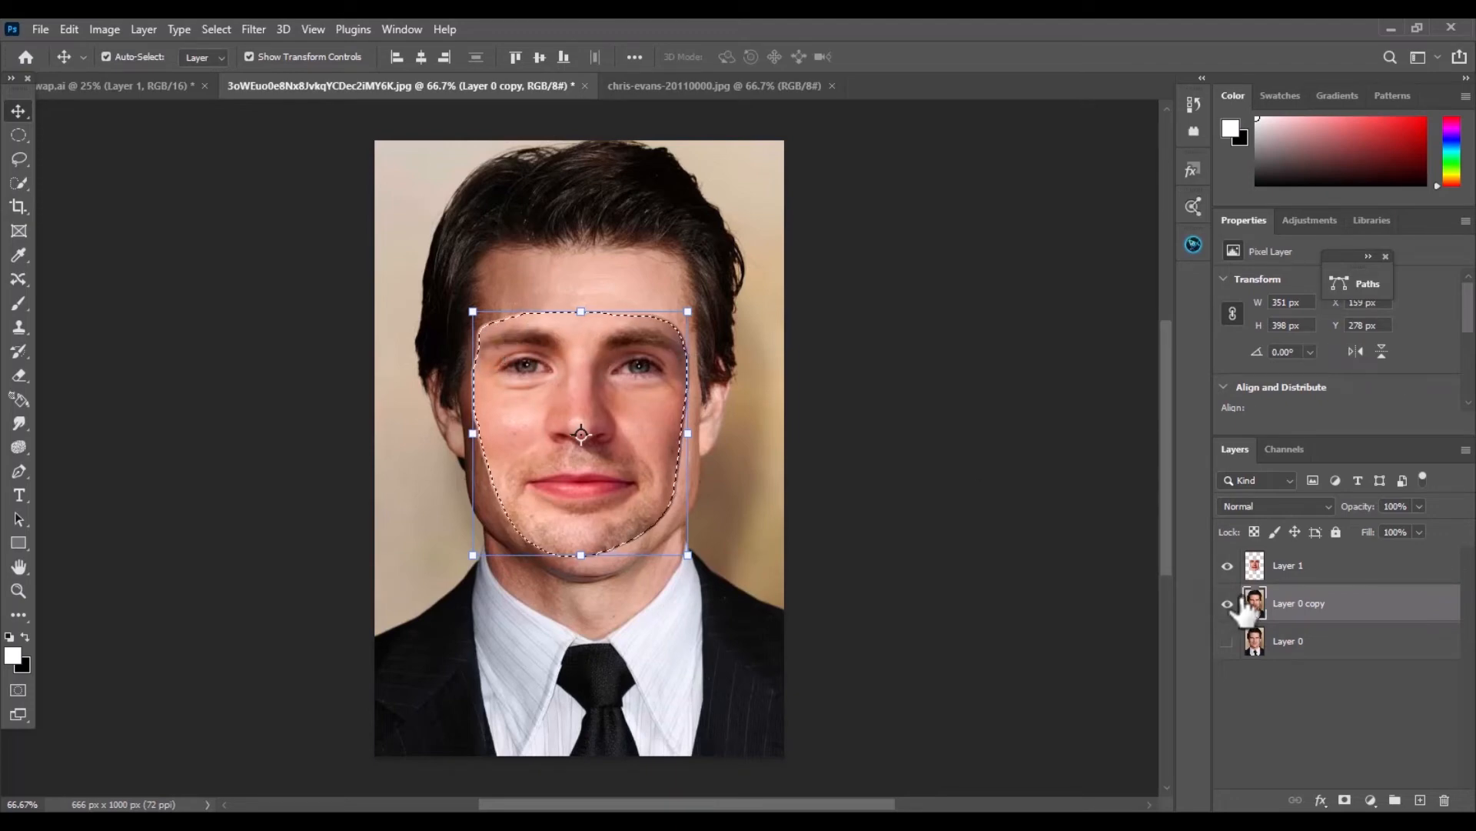
{"action": "left_click", "coordinate": [1228, 567]}
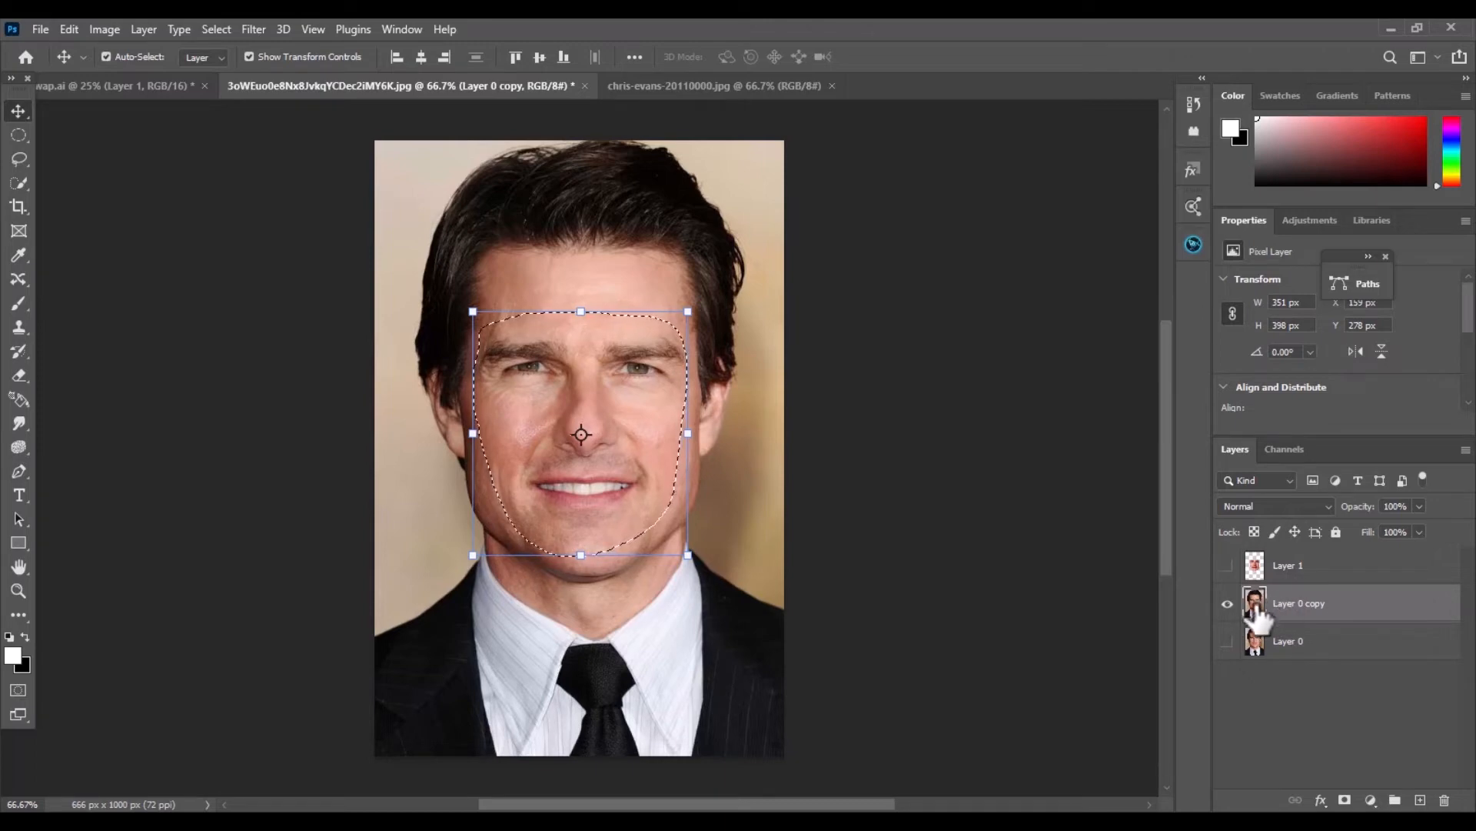
{"action": "key", "text": "Delete"}
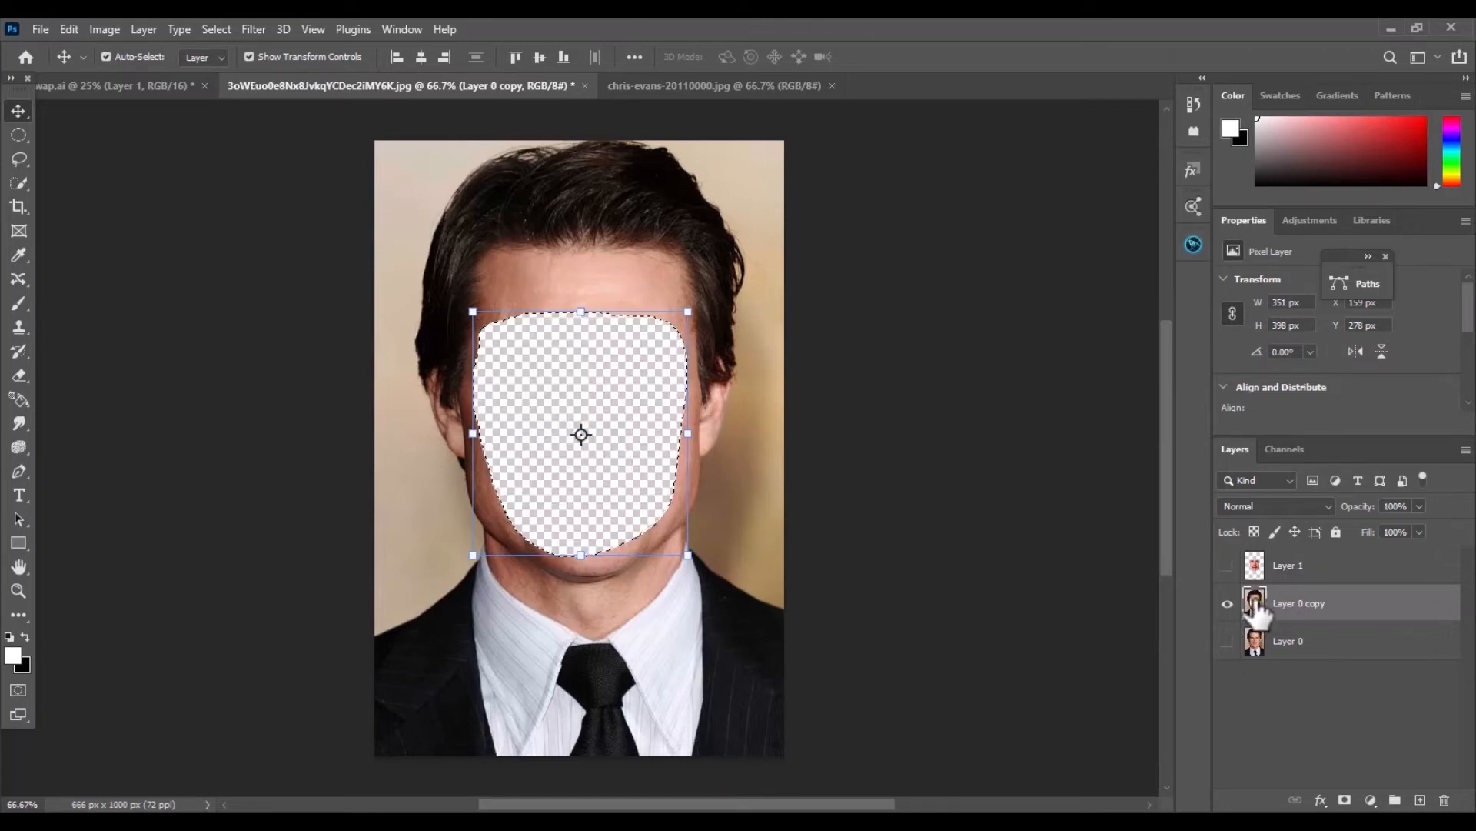
{"action": "left_click", "coordinate": [1227, 567]}
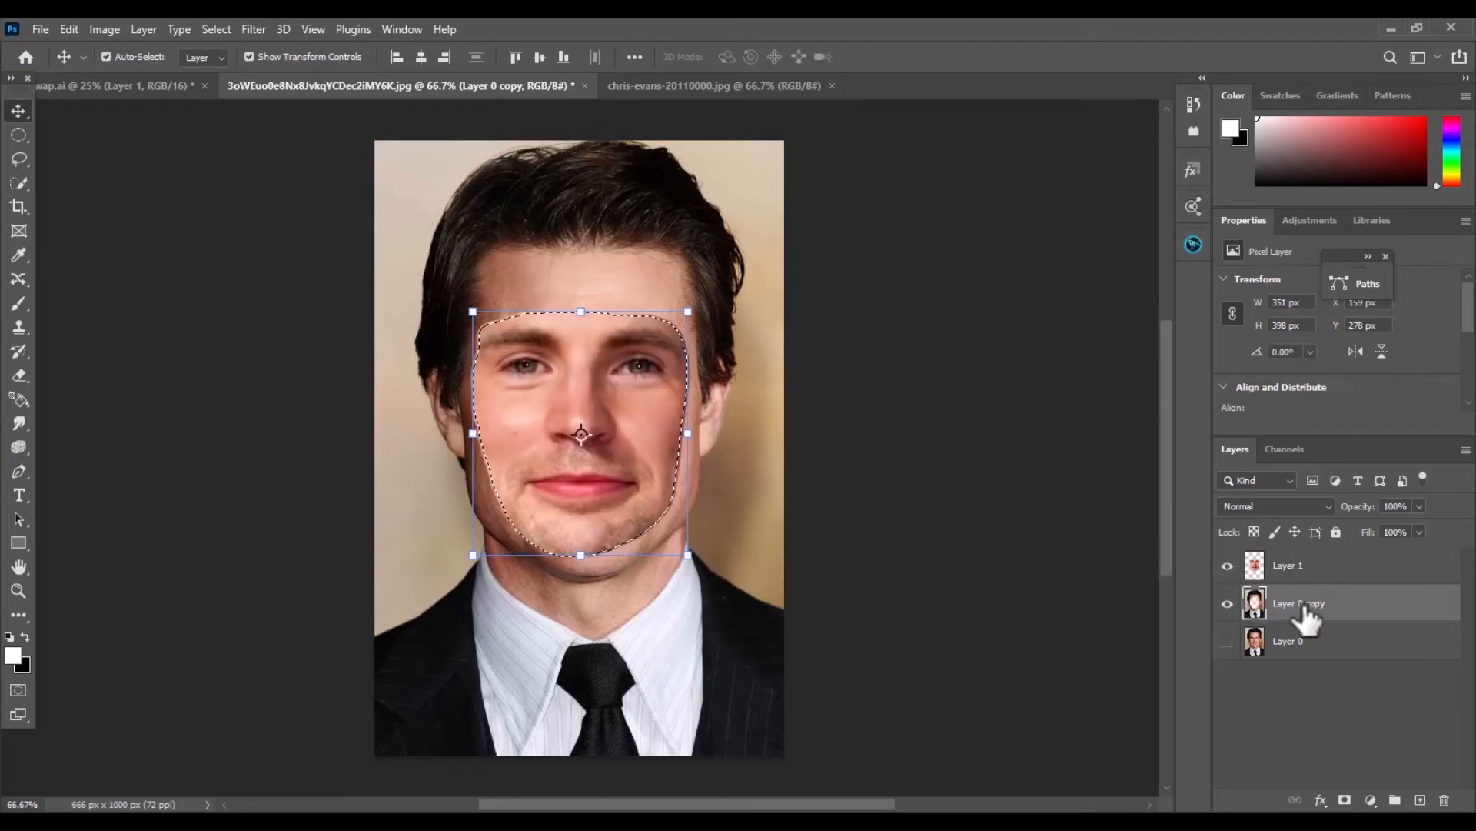
Auto-blend Layer 1 and Layer 0 copy using Panorama with seamless tones and content-aware fill, and clear the selection
{"action": "left_click", "coordinate": [1305, 570], "text": "ctrl"}
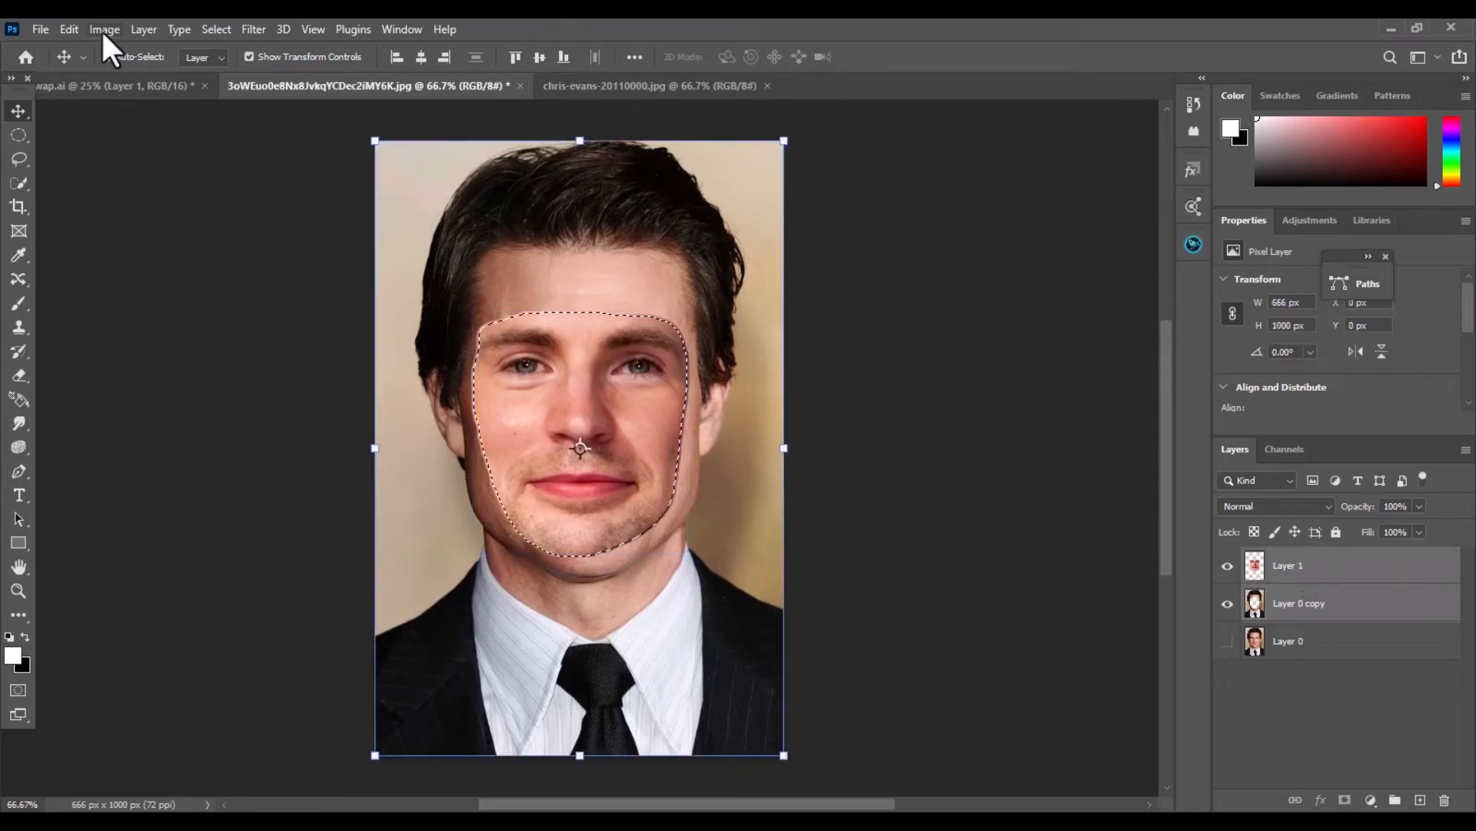
{"action": "left_click", "coordinate": [66, 31]}
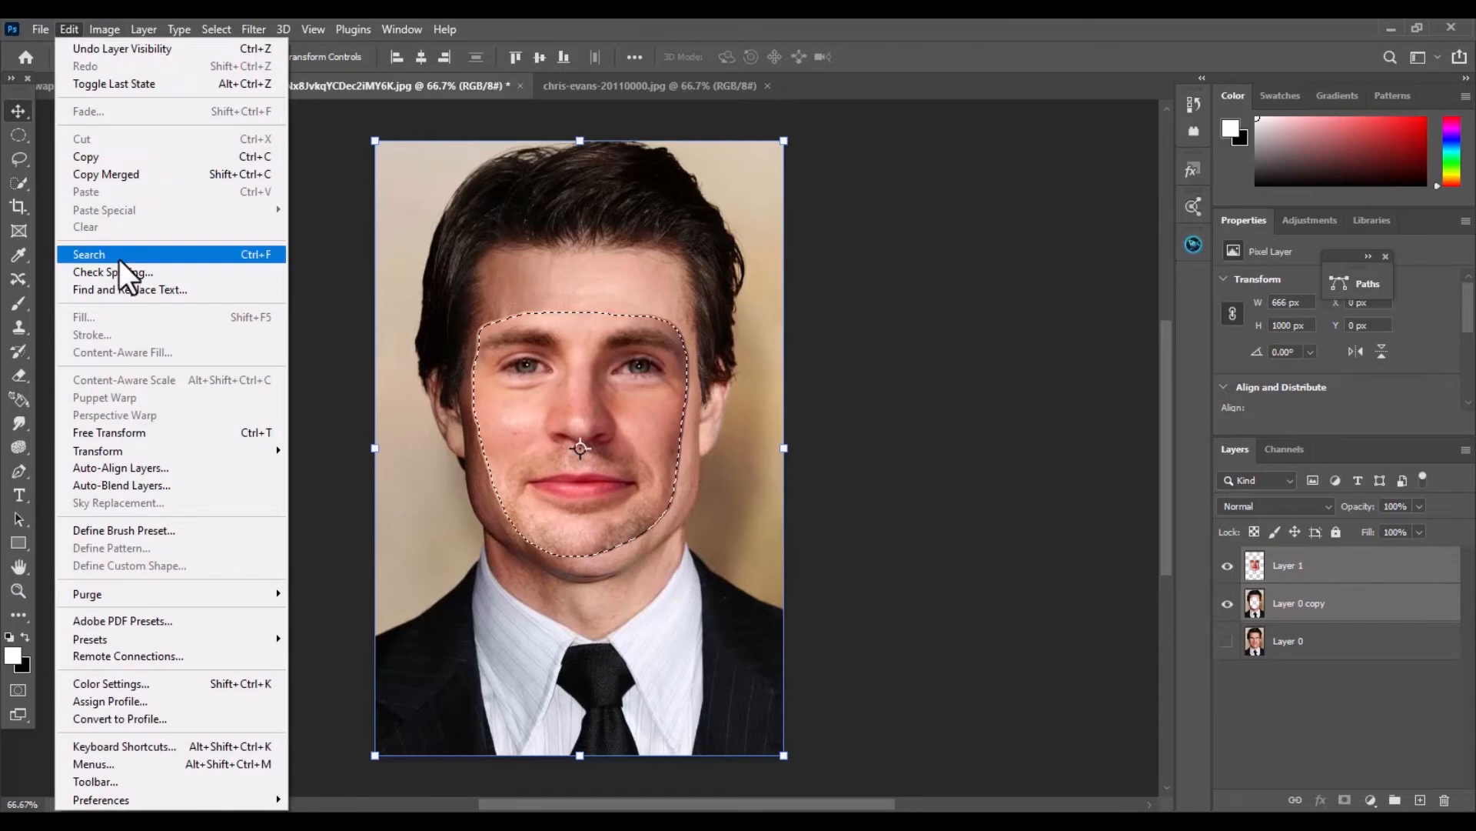
{"action": "left_click", "coordinate": [153, 483]}
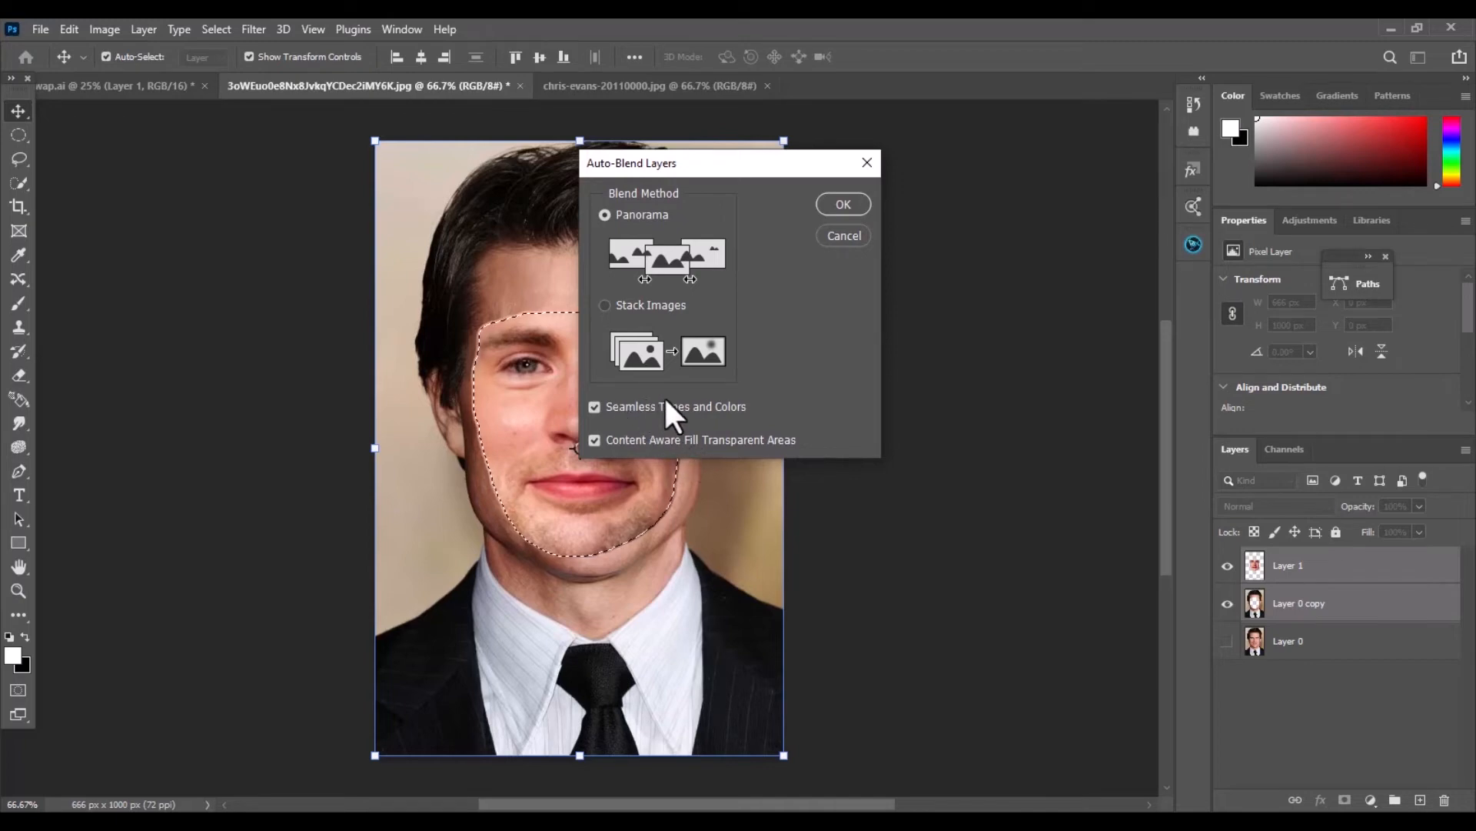
{"action": "left_click", "coordinate": [842, 205]}
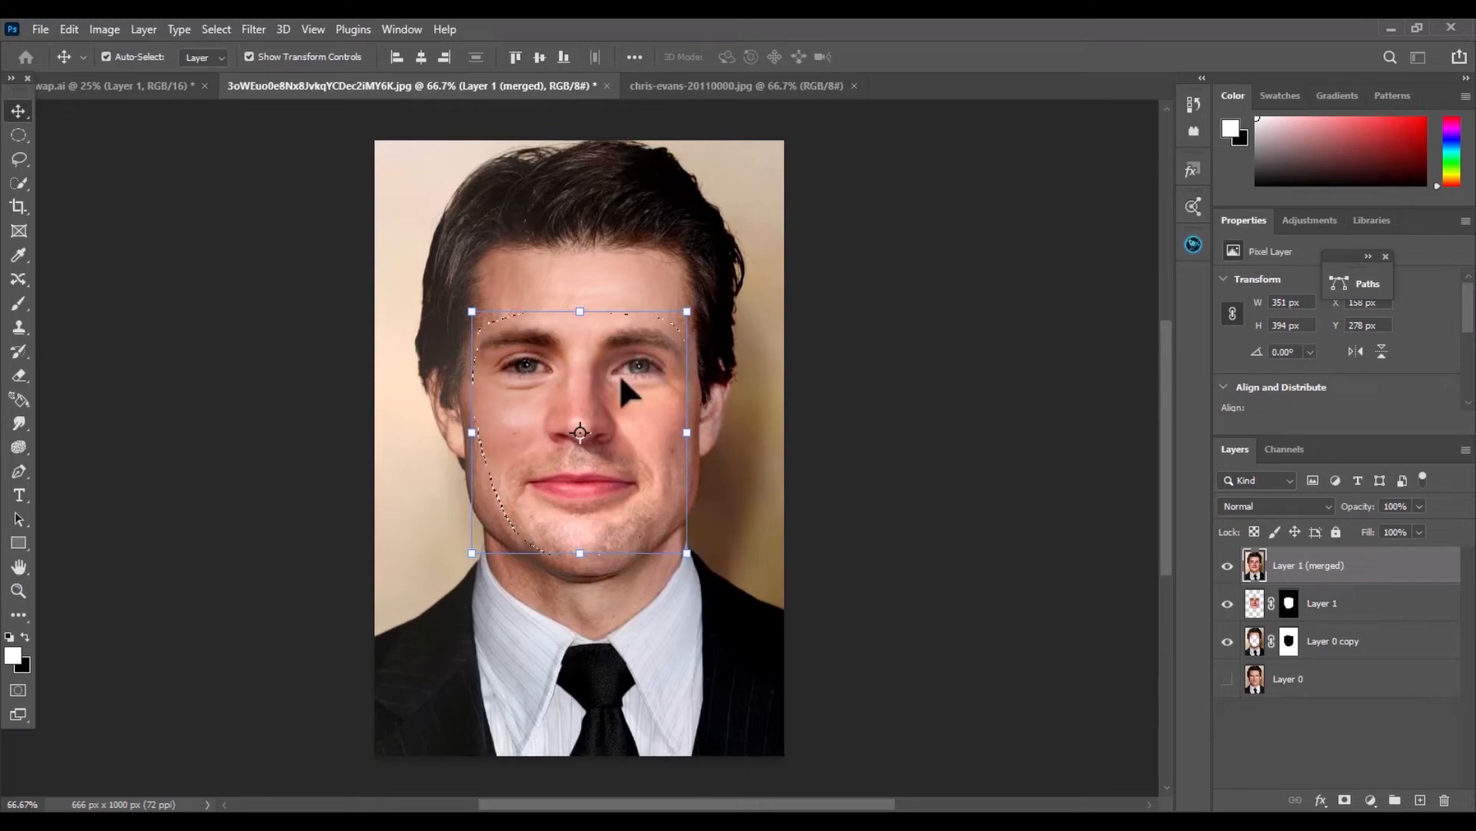
{"action": "key", "text": "ctrl+d"}
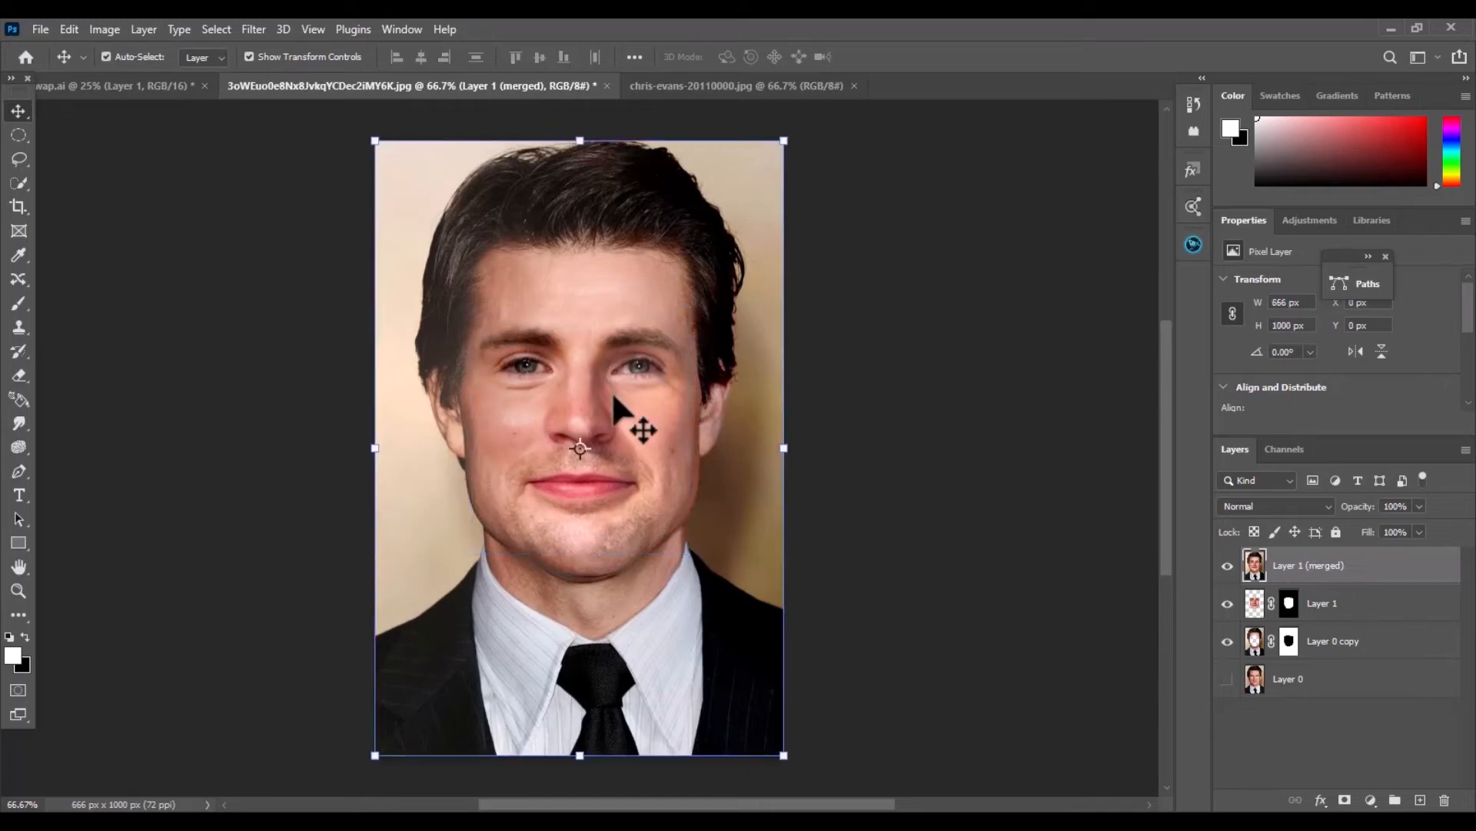
{"action": "left_click", "coordinate": [878, 467]}
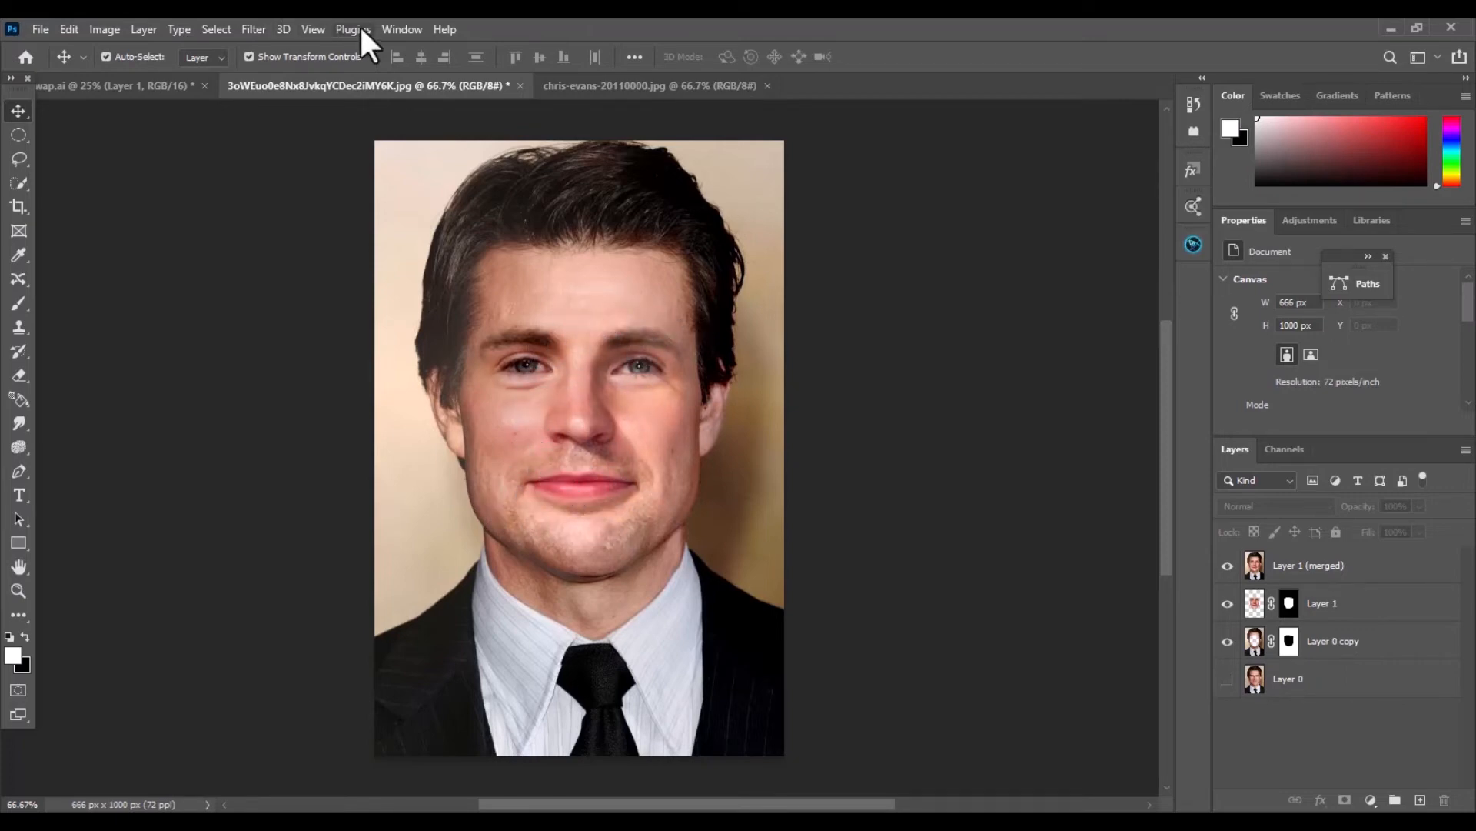
Show the document history and compare the original portrait snapshot with the final Deselect state
{"action": "left_click", "coordinate": [408, 28]}
{"action": "left_click", "coordinate": [461, 368]}
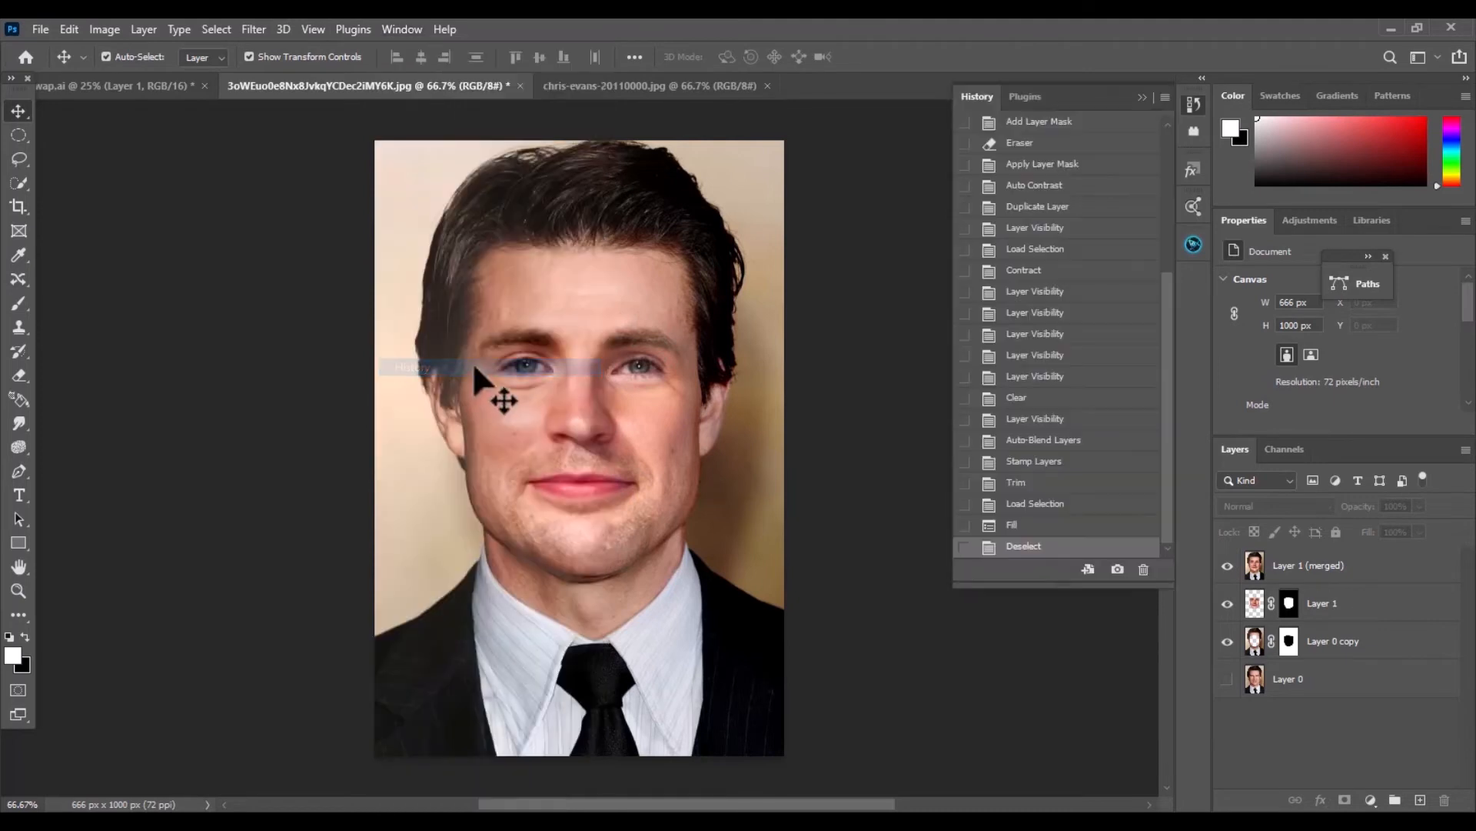
{"action": "scroll", "coordinate": [1069, 473], "scroll_direction": "up", "scroll_amount": 5}
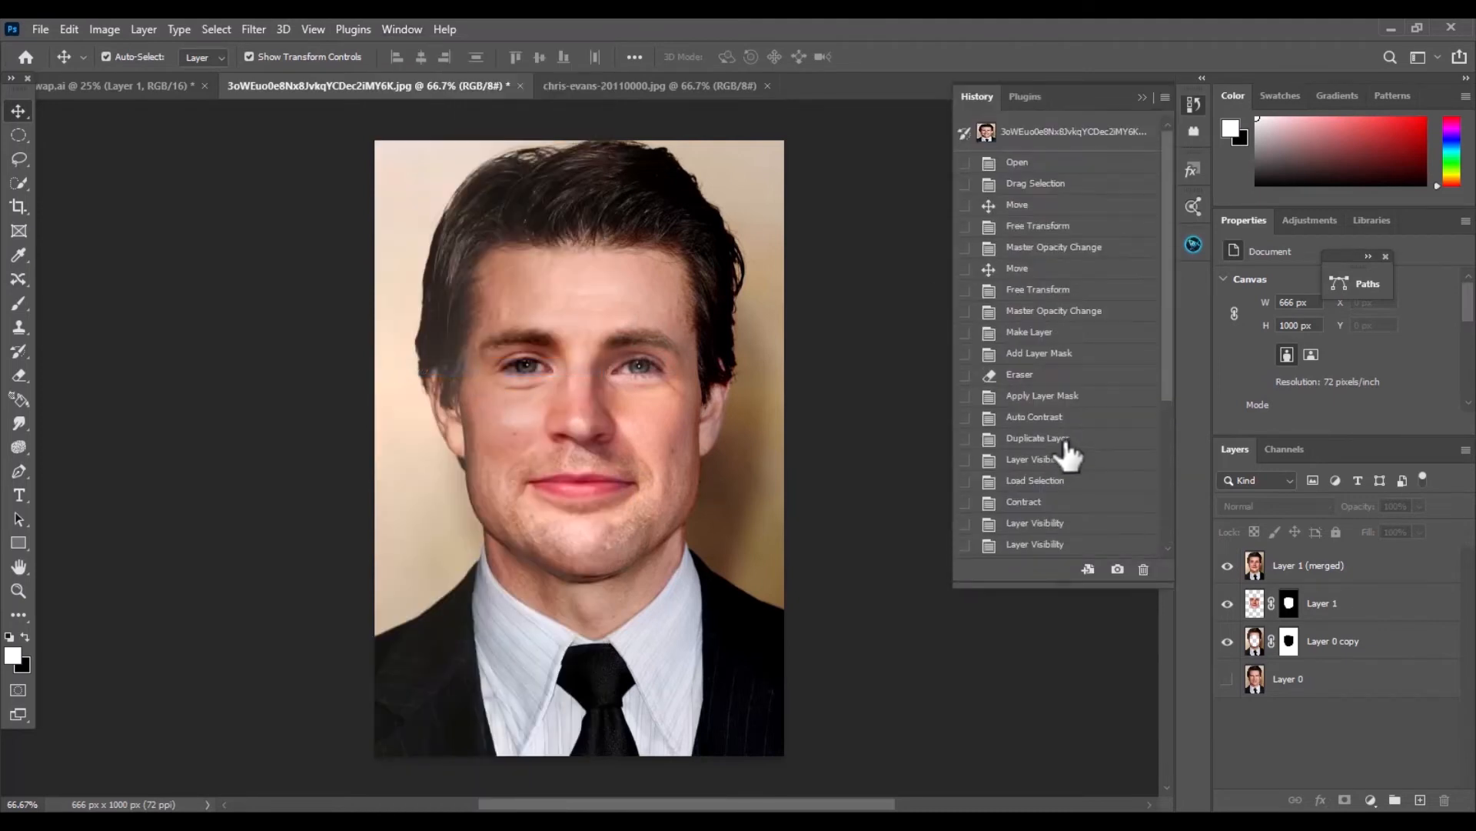
{"action": "left_click", "coordinate": [1029, 138]}
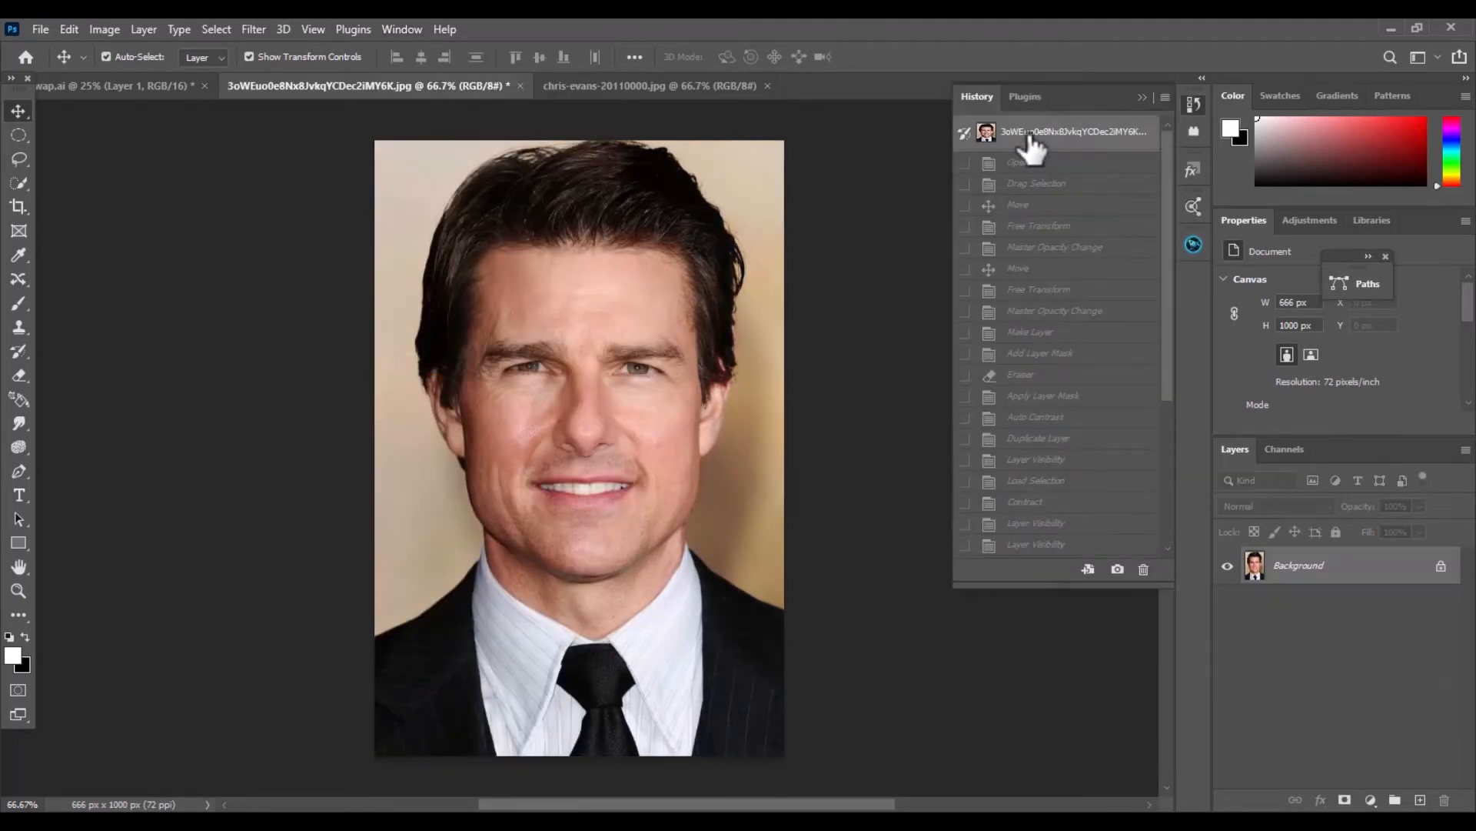
{"action": "left_click_drag", "start_coordinate": [1168, 303], "coordinate": [1168, 510]}
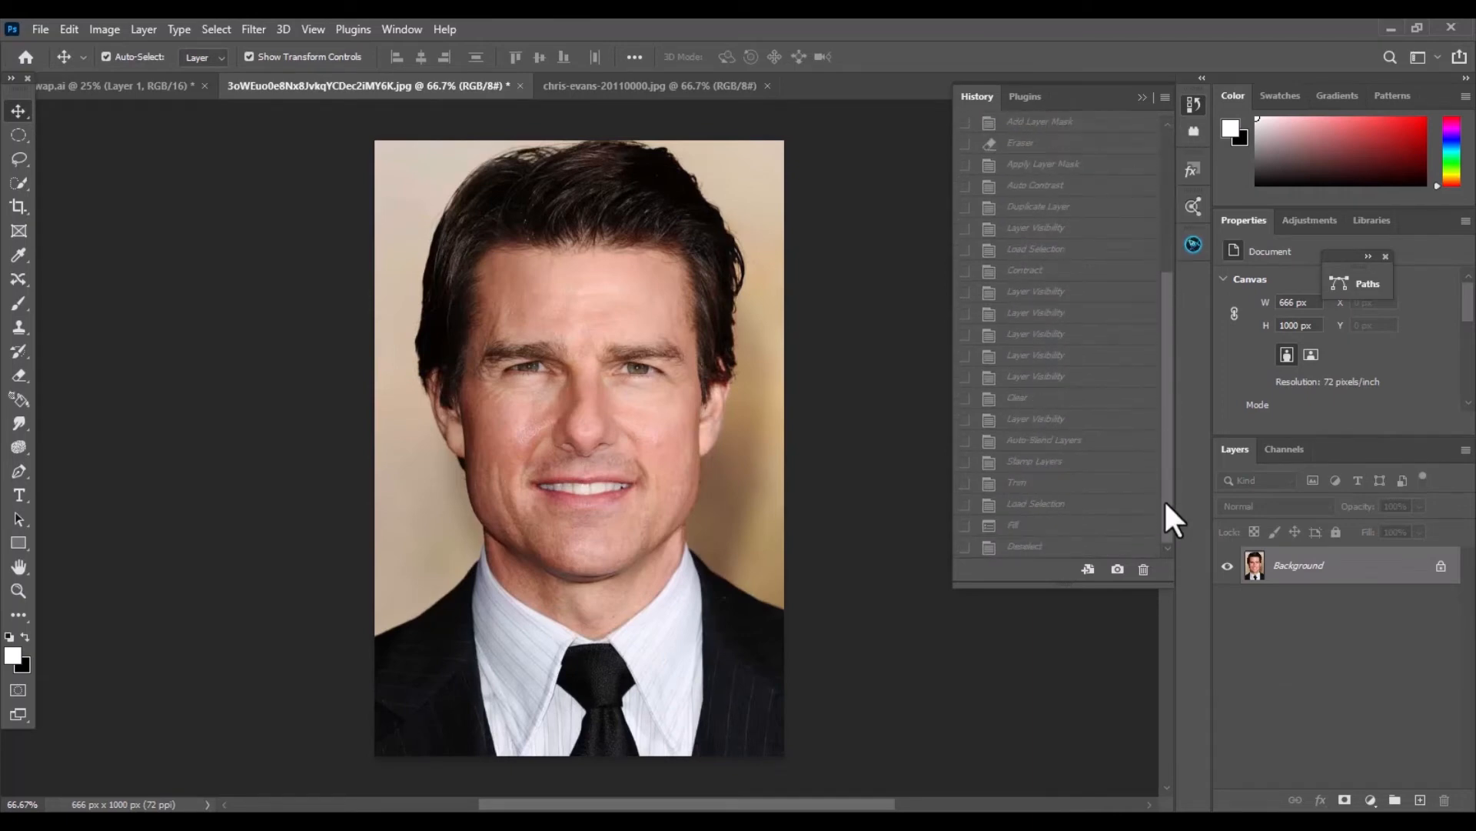
{"action": "left_click", "coordinate": [1046, 547]}
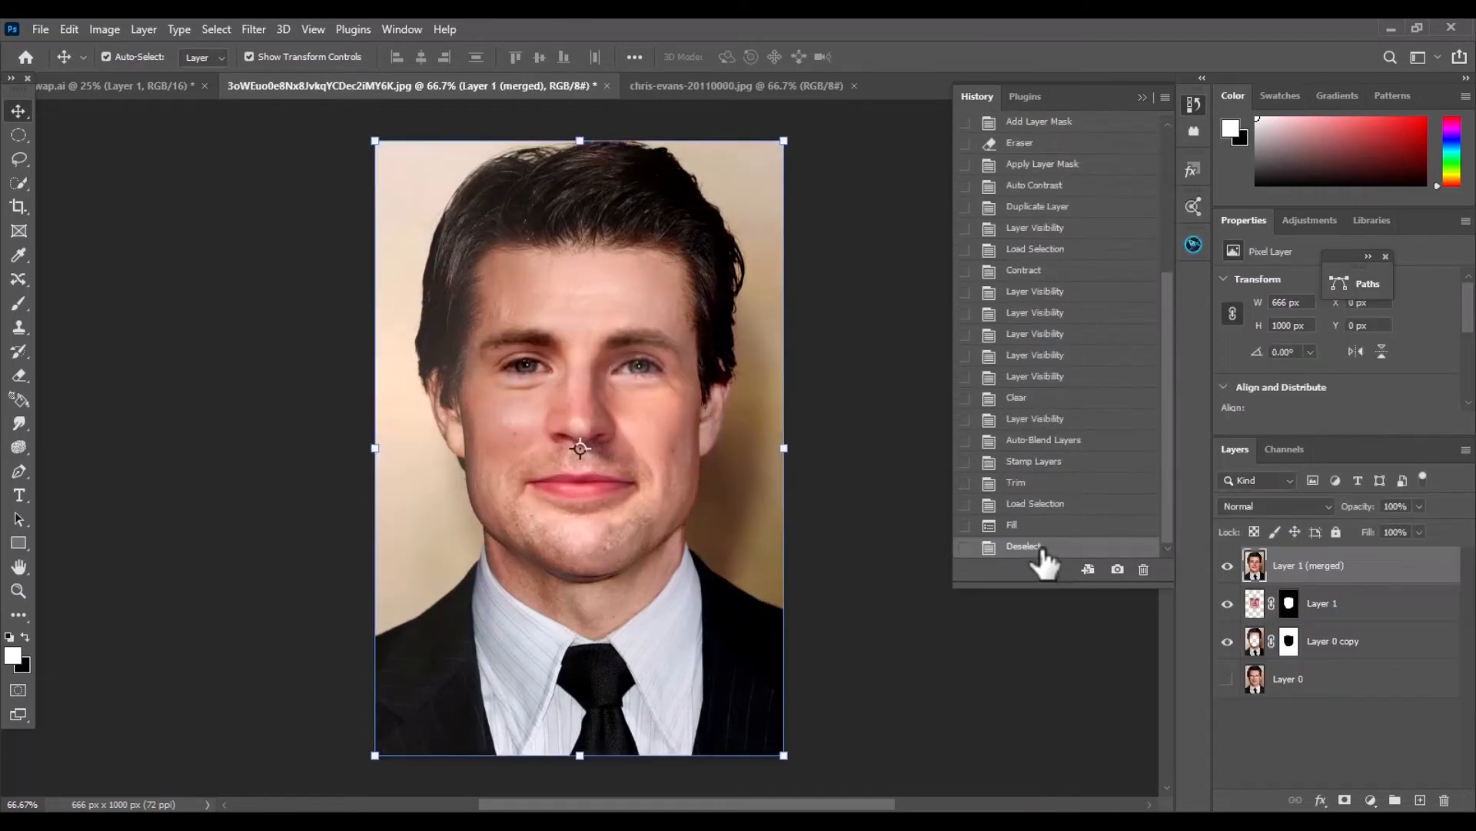
{"action": "left_click", "coordinate": [846, 469]}
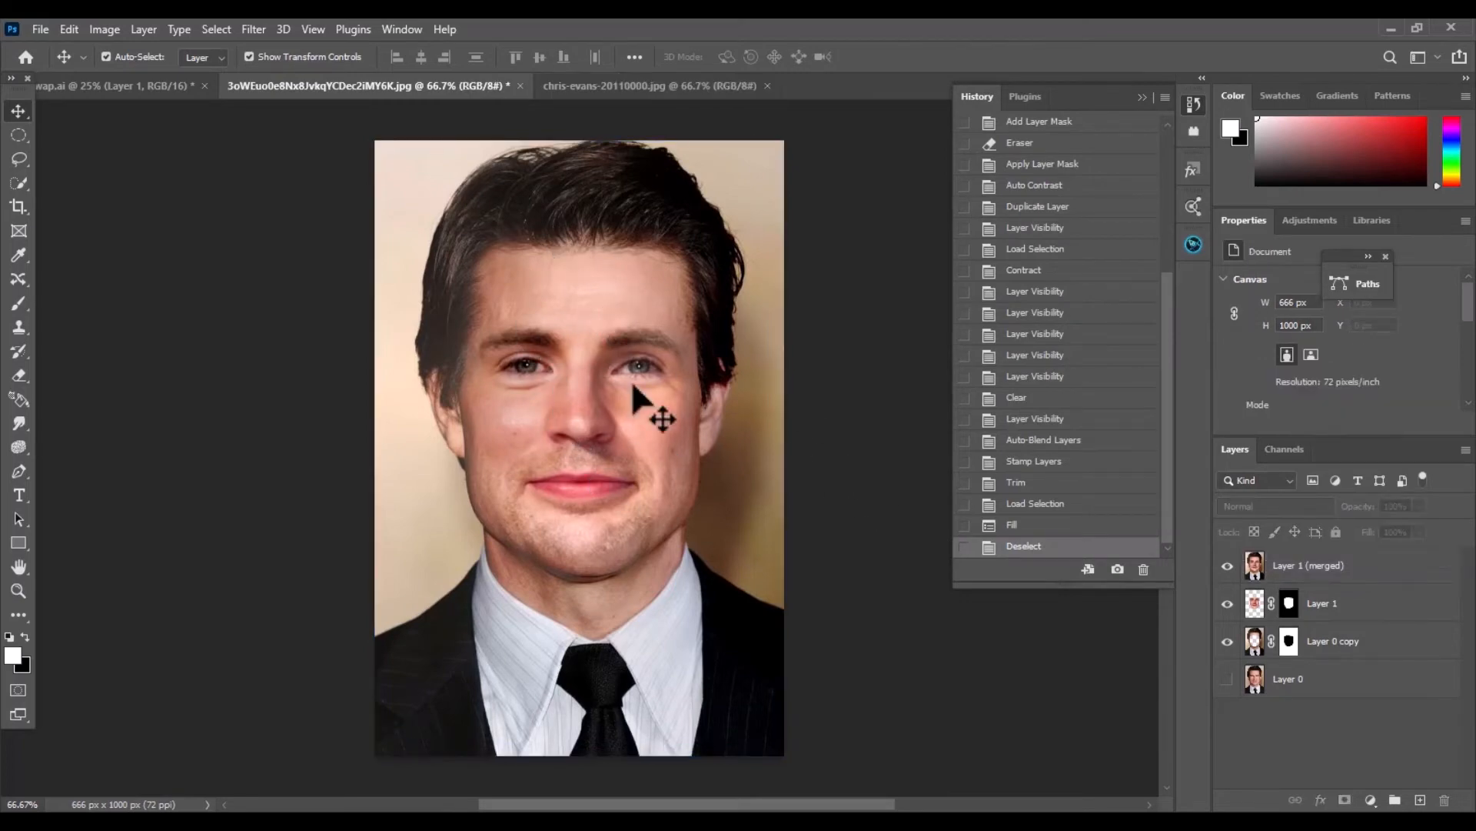
Return the portrait to its Open history state and view the lasso selection in the chris-evans-20110000.jpg source image
{"action": "left_click_drag", "start_coordinate": [1165, 465], "coordinate": [1180, 252]}
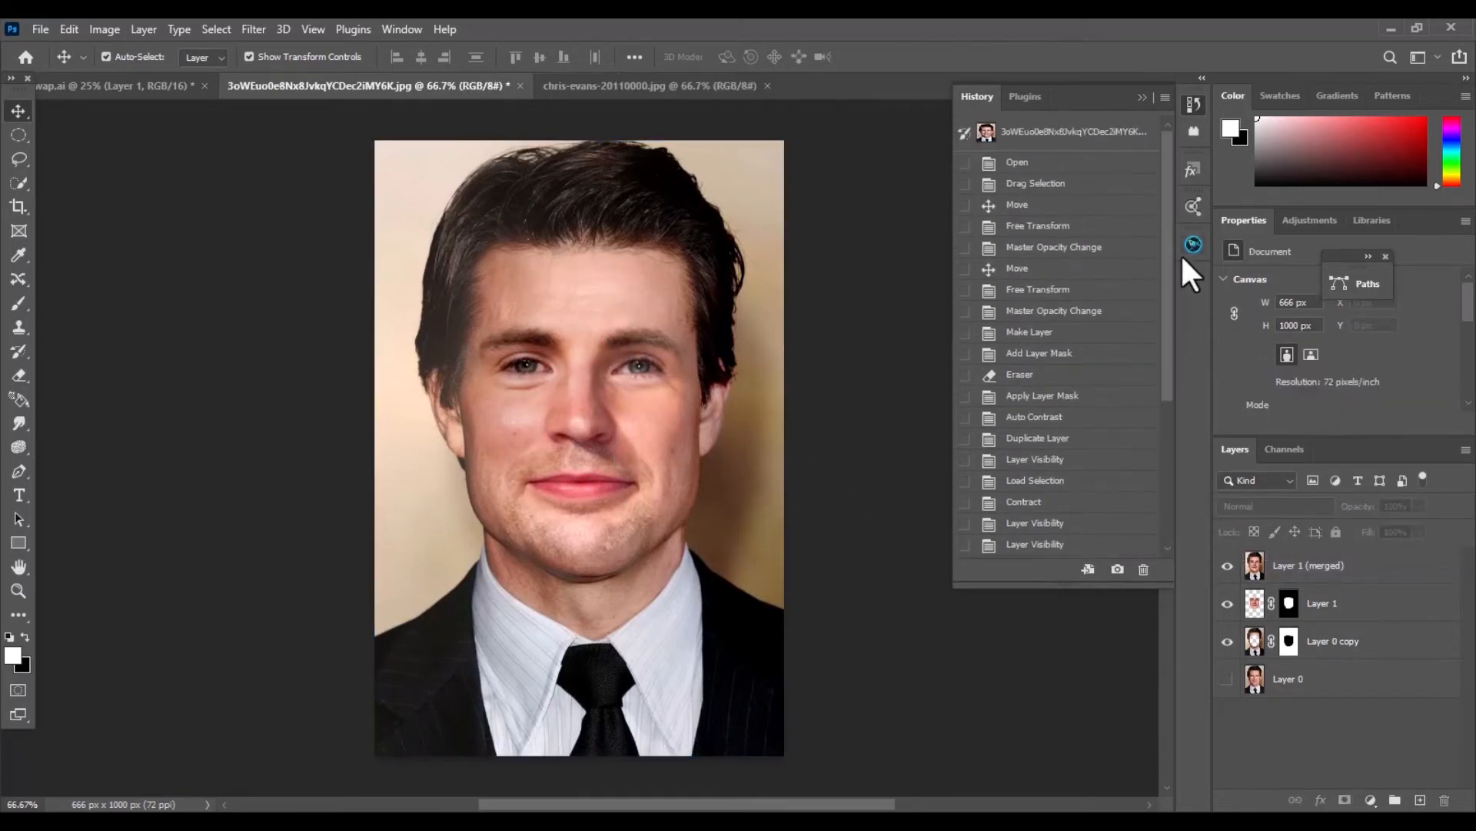
{"action": "left_click", "coordinate": [1016, 146]}
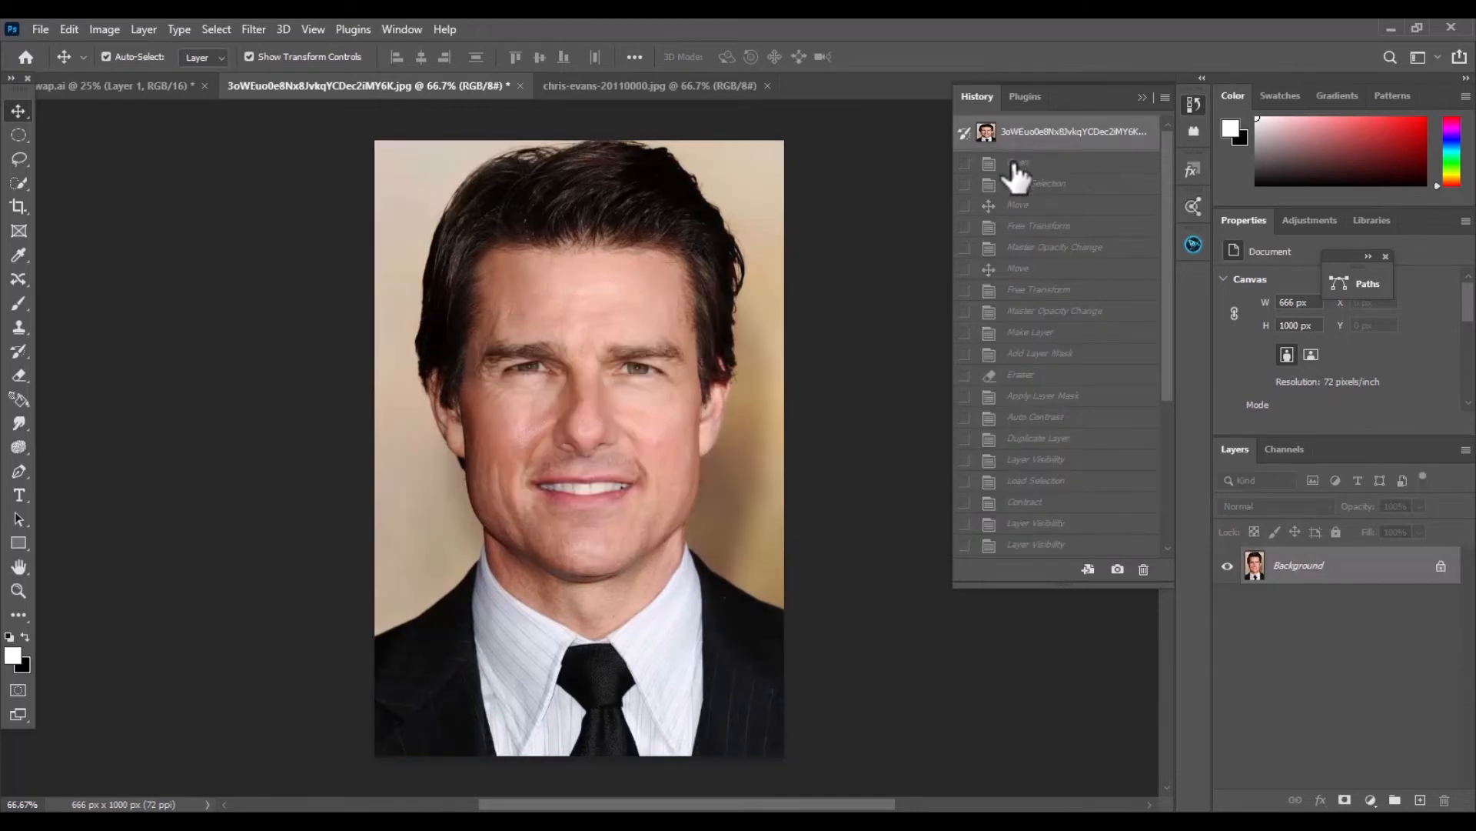
{"action": "left_click", "coordinate": [1015, 163]}
{"action": "left_click", "coordinate": [611, 81]}
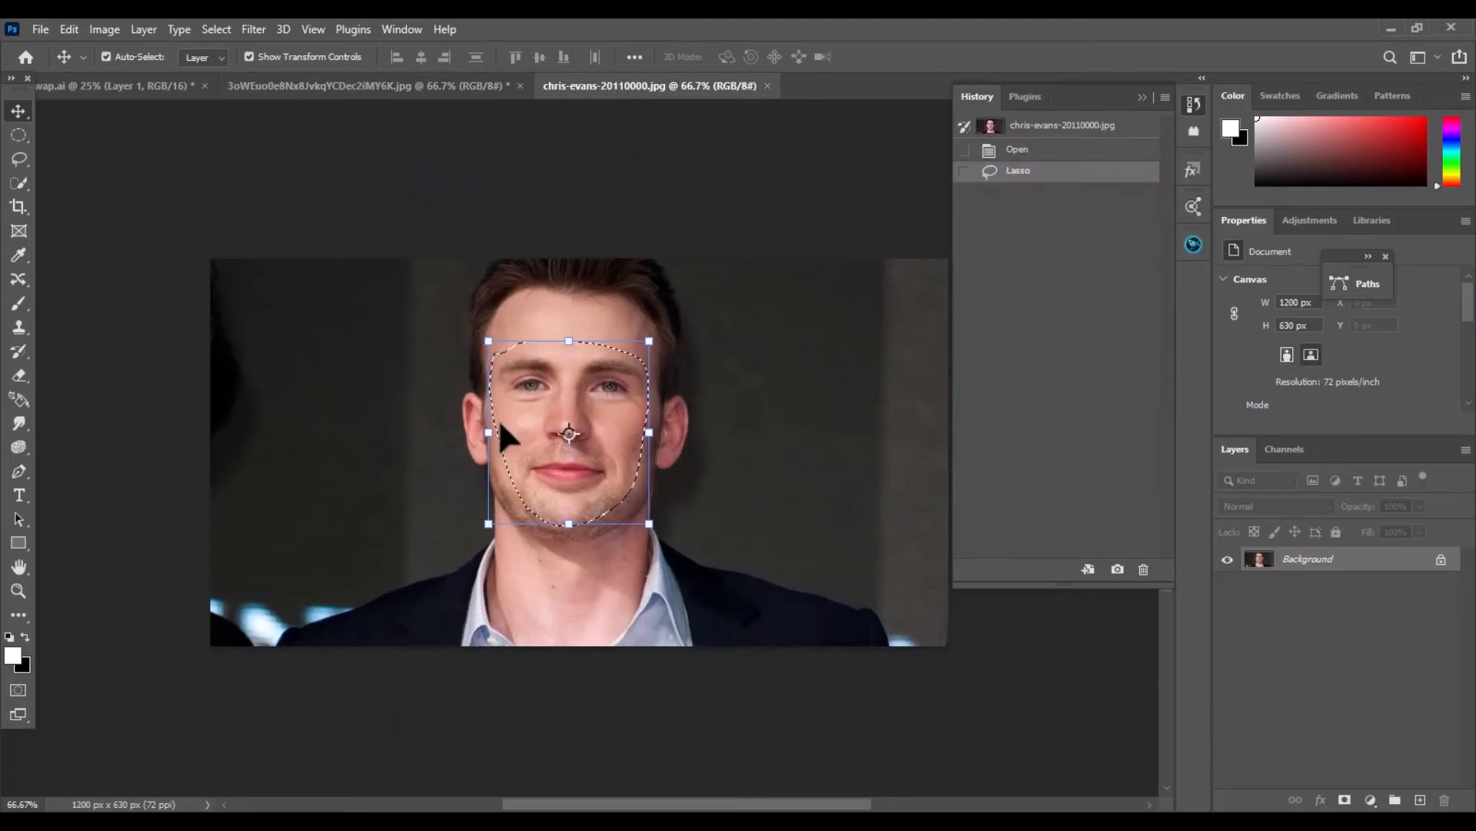
{"action": "left_click", "coordinate": [459, 86]}
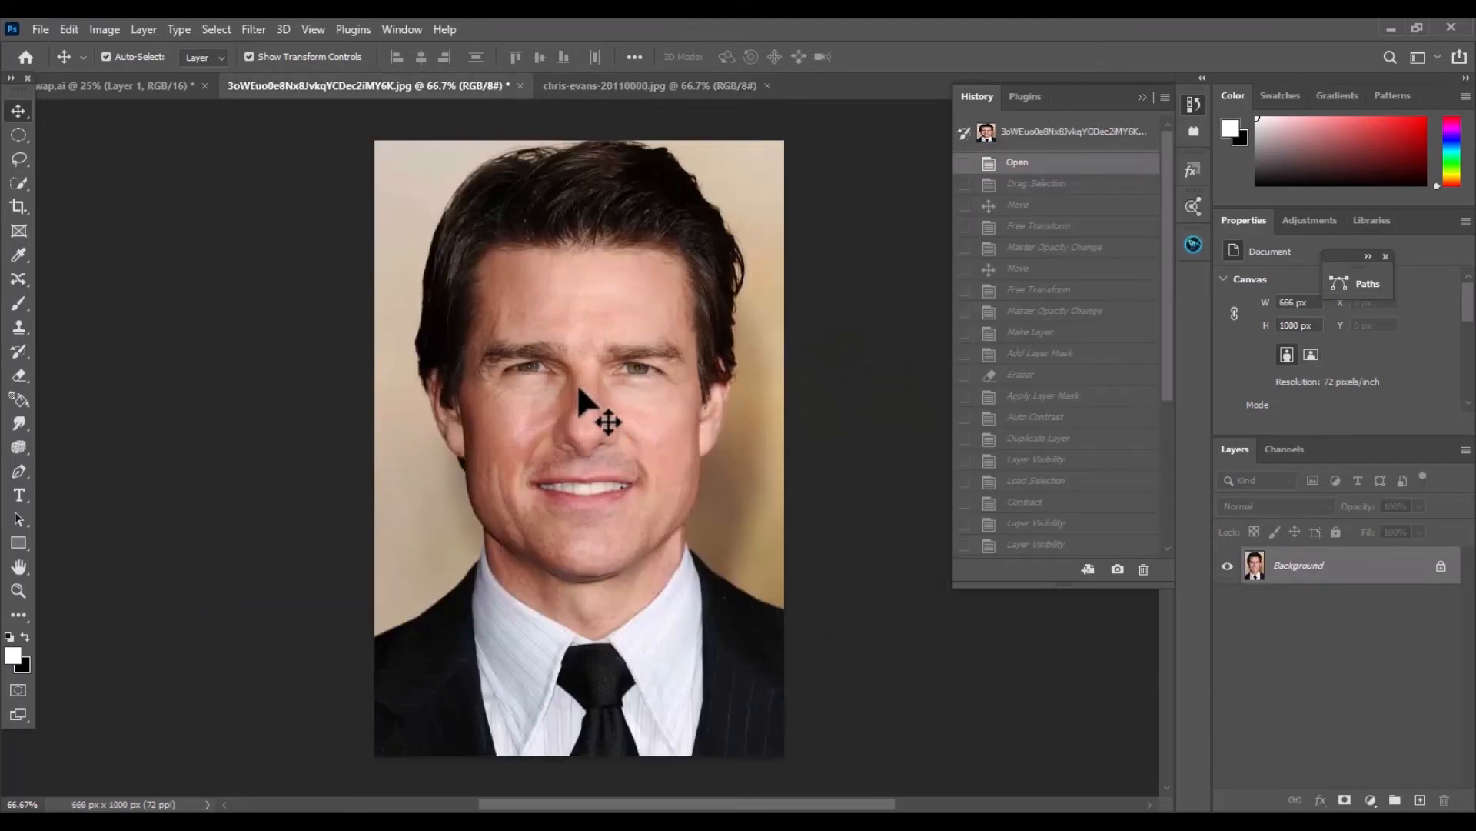
Step the portrait through its history states from Drag Selection to Make Layer to review placing and aligning the face
{"action": "left_click", "coordinate": [1035, 184]}
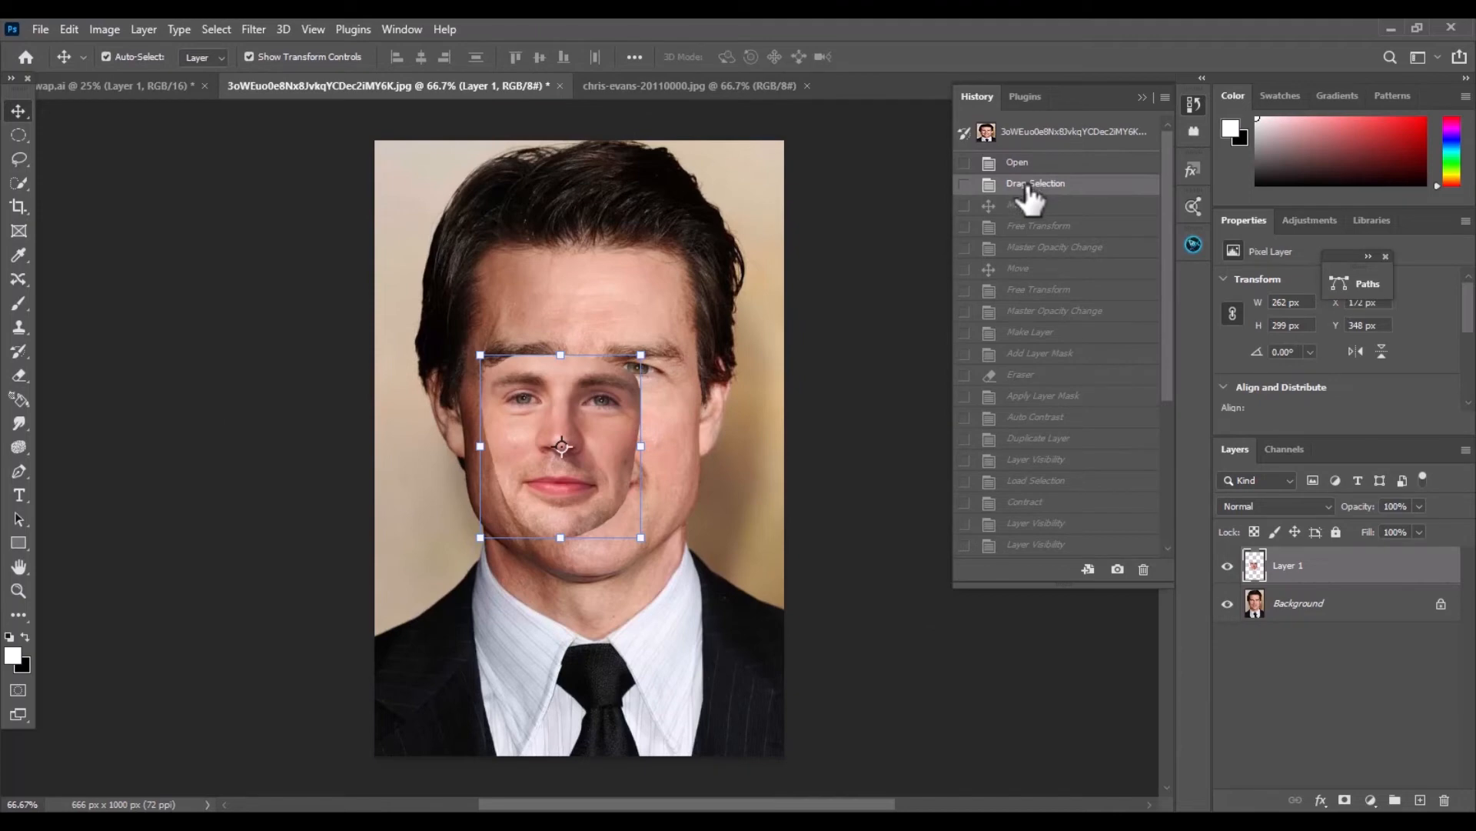
{"action": "left_click", "coordinate": [1028, 209]}
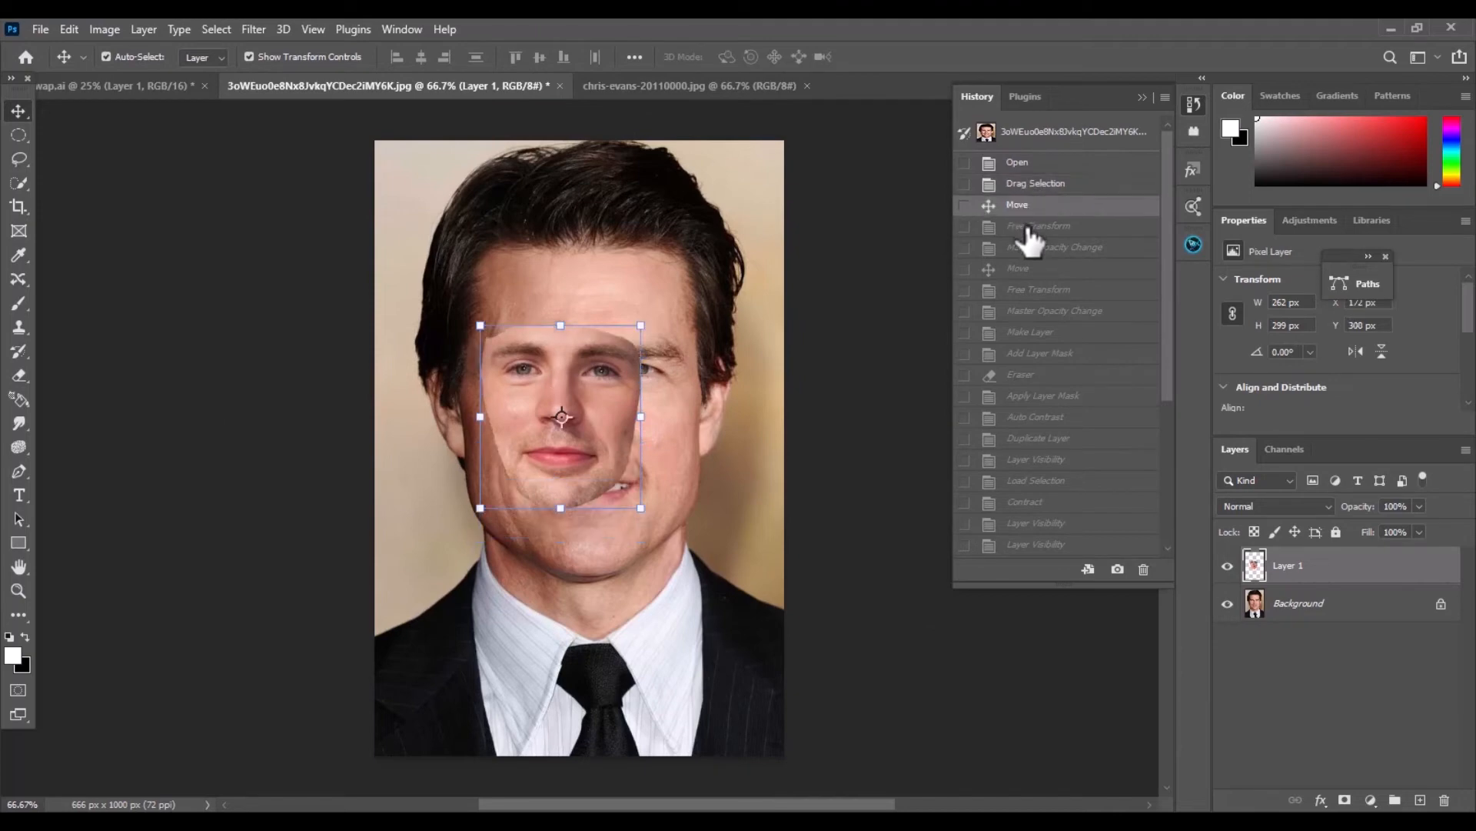
{"action": "left_click", "coordinate": [1030, 226]}
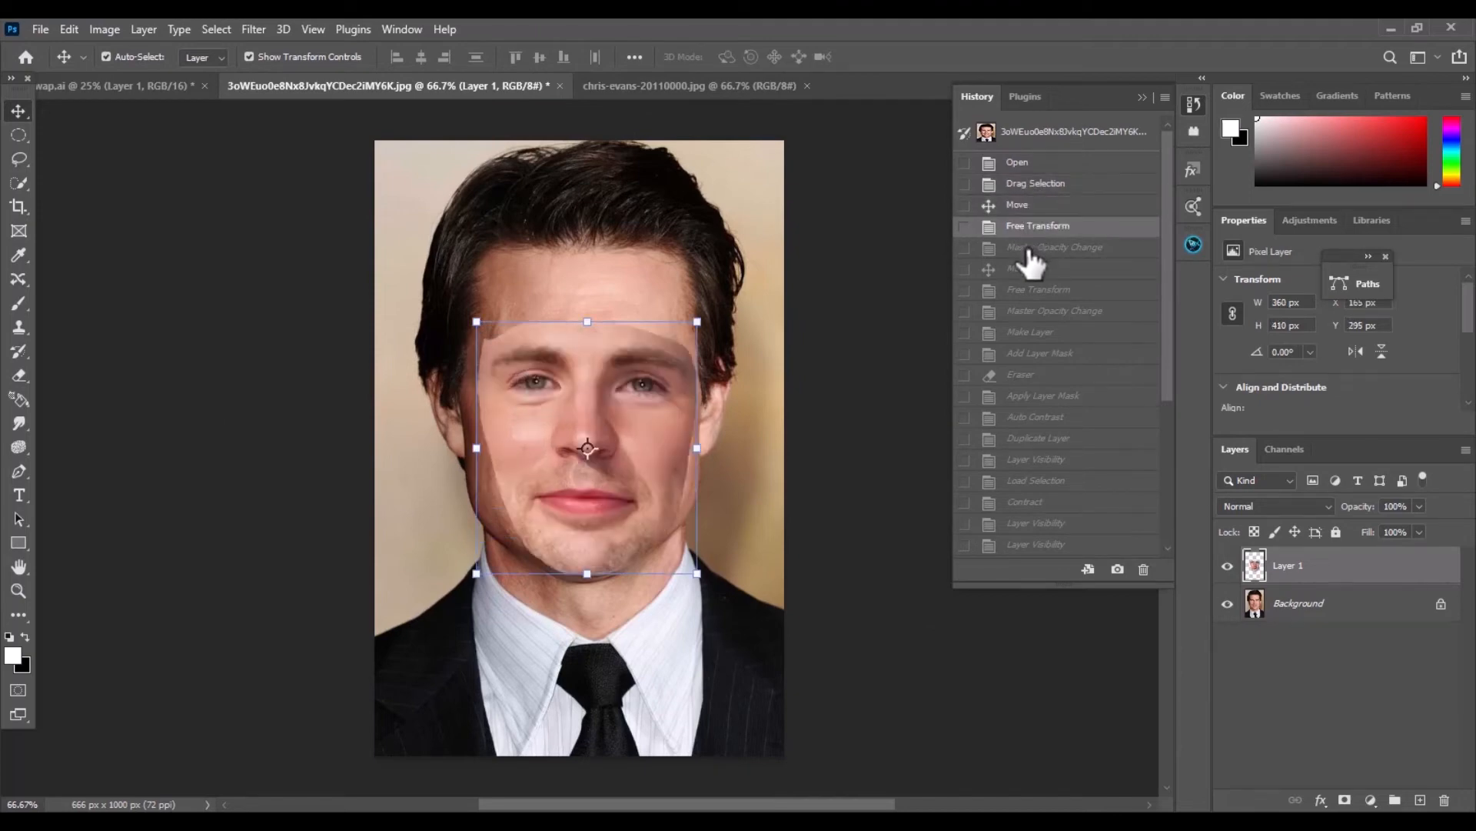
{"action": "left_click", "coordinate": [1031, 254]}
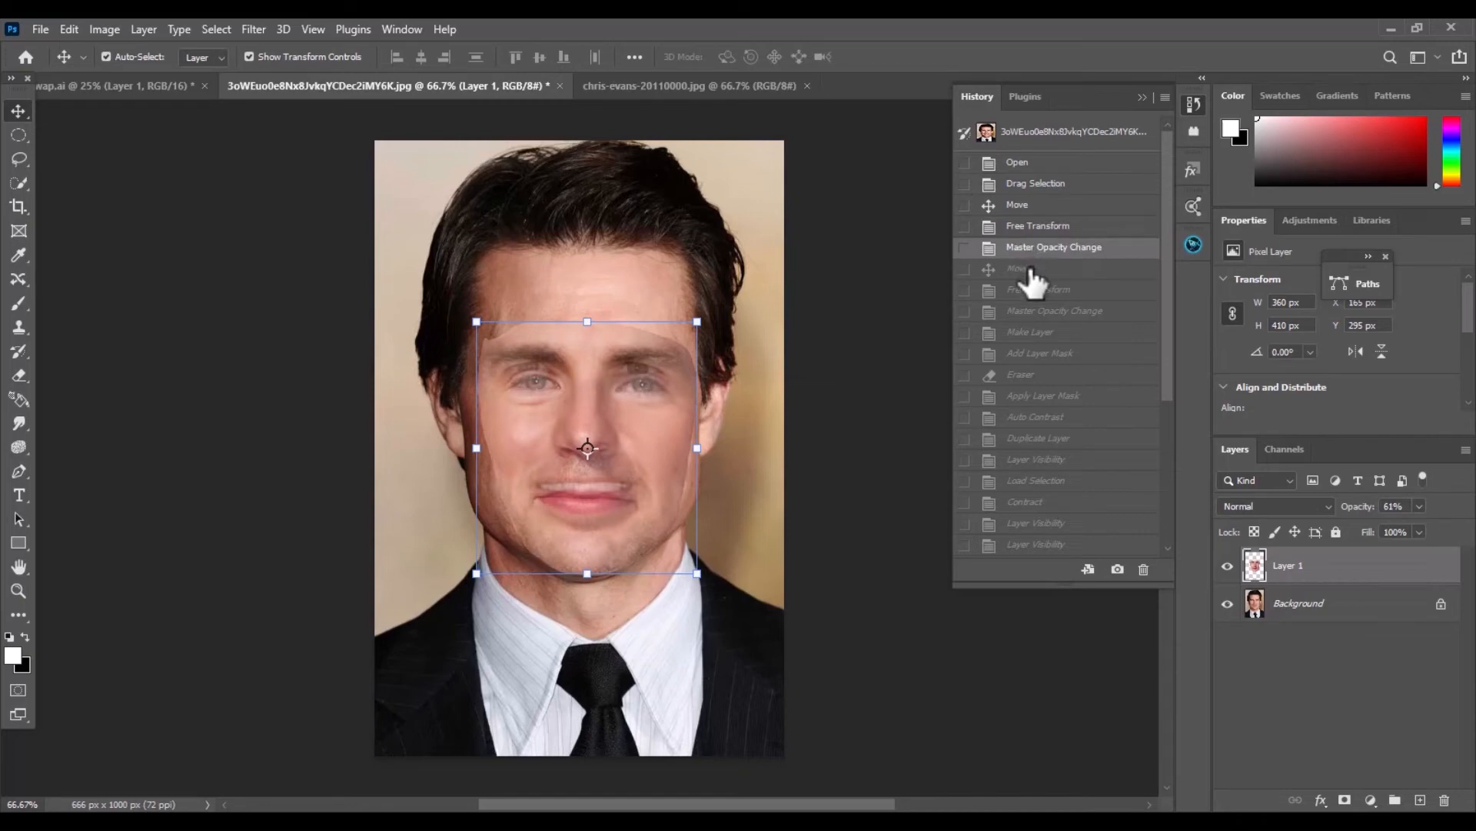
{"action": "left_click", "coordinate": [1032, 271]}
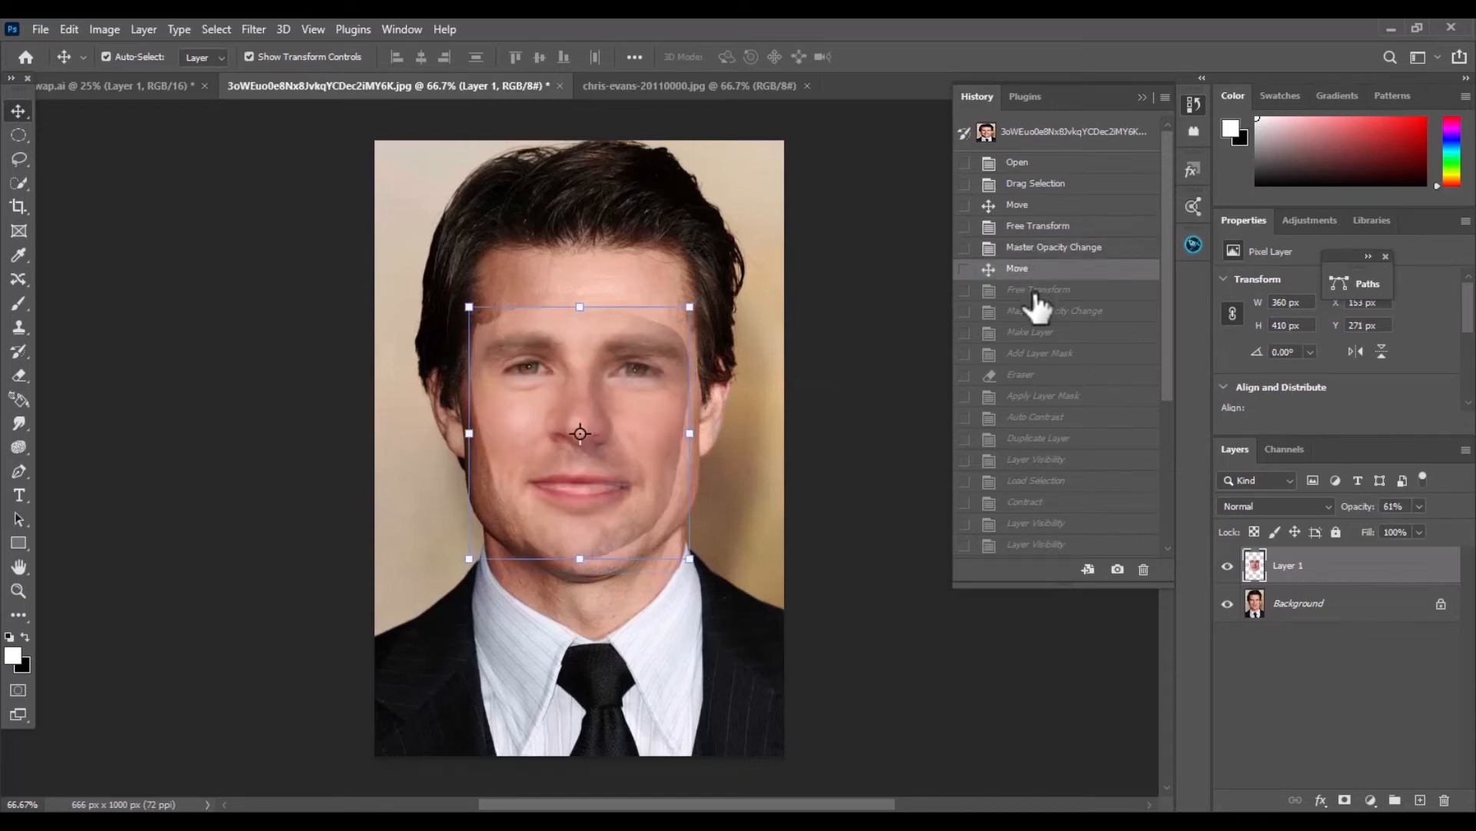
{"action": "left_click", "coordinate": [1034, 292]}
{"action": "left_click", "coordinate": [1037, 312]}
{"action": "left_click", "coordinate": [1040, 334]}
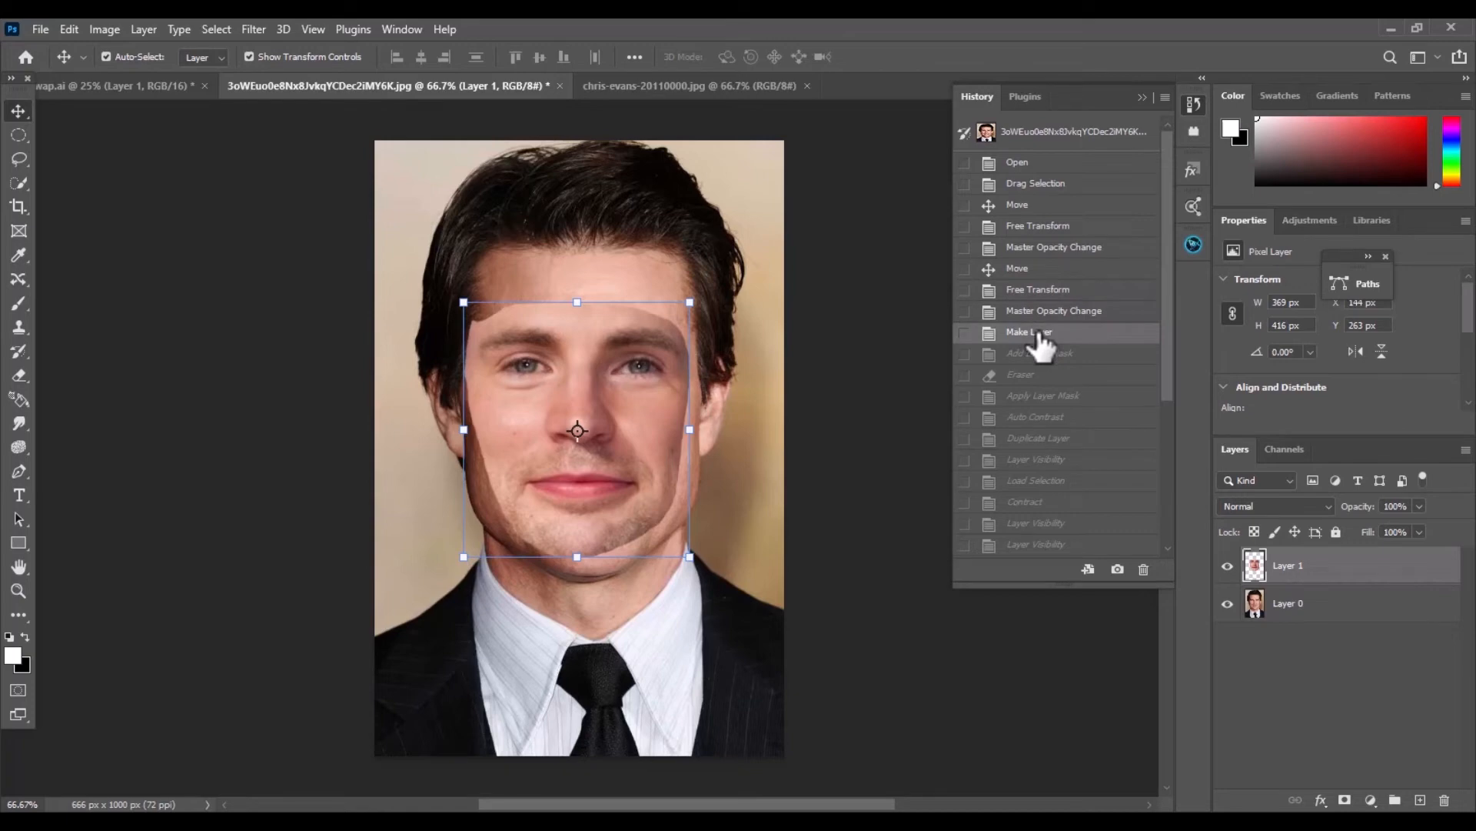
Review the Add Layer Mask, Eraser and Apply Layer Mask history states, including the mask options of Layer 1
{"action": "left_click", "coordinate": [1040, 355]}
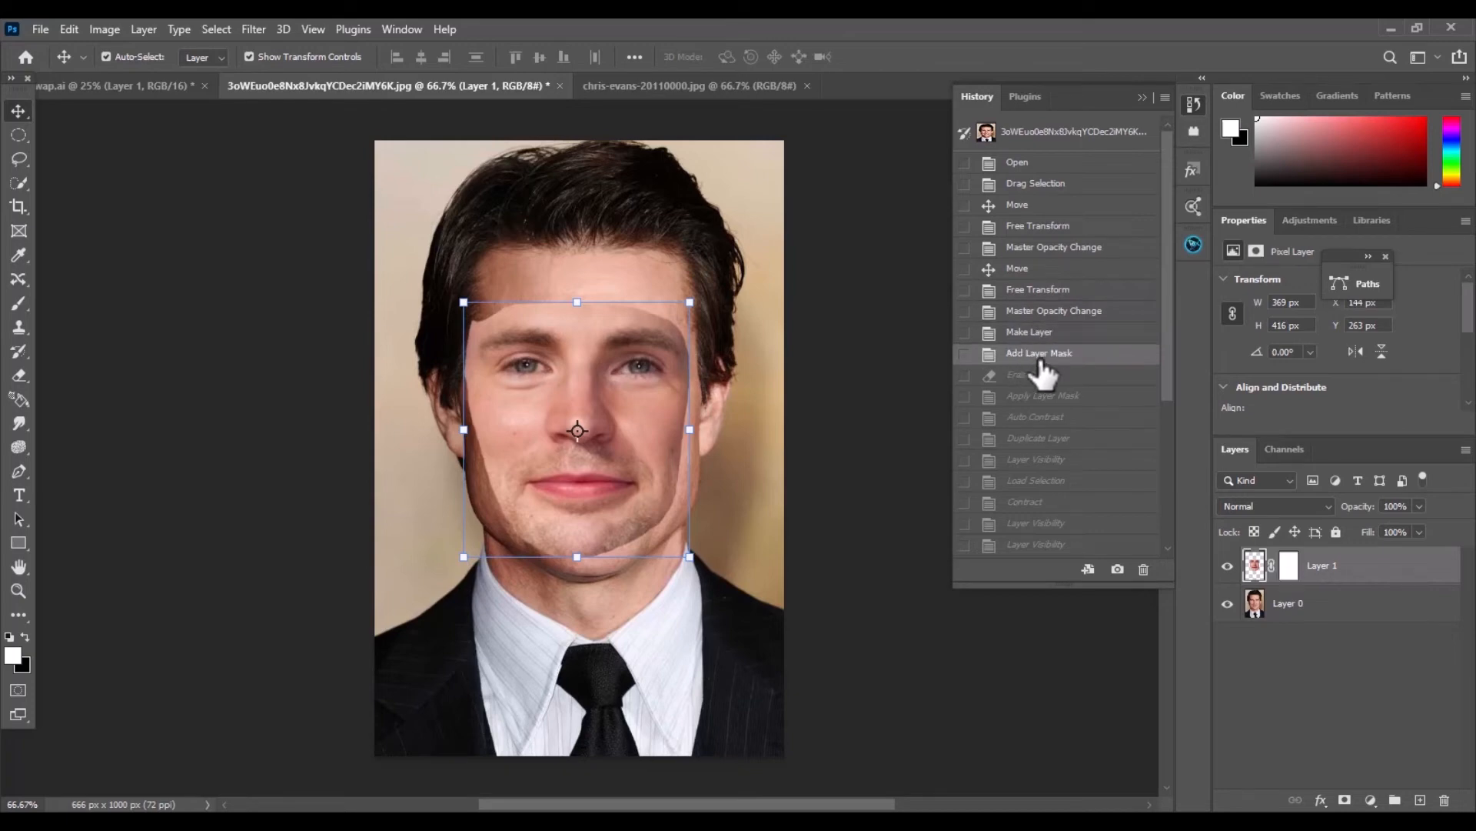
{"action": "left_click", "coordinate": [1046, 333]}
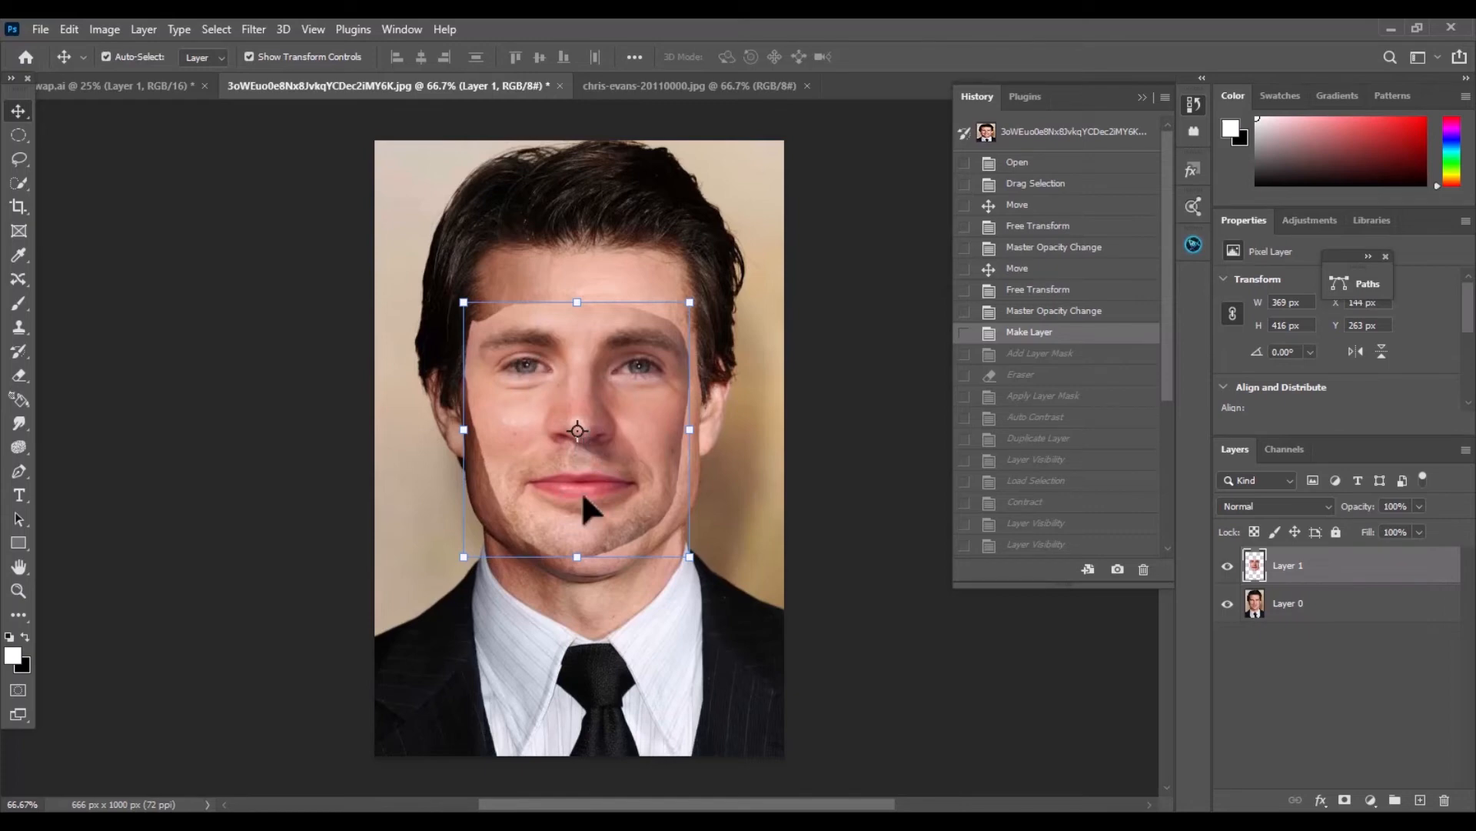
{"action": "left_click", "coordinate": [1035, 356]}
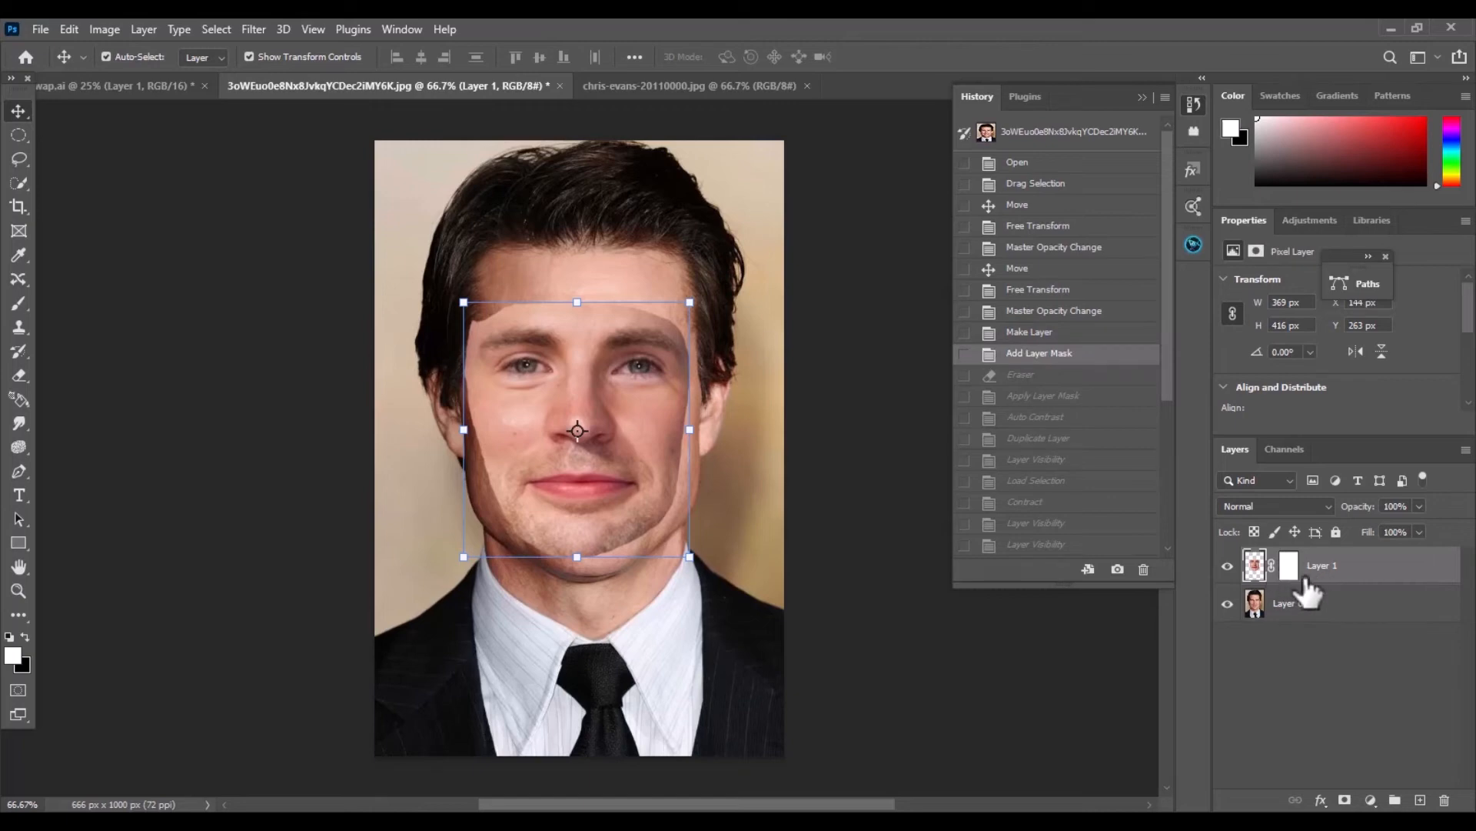
{"action": "left_click", "coordinate": [1029, 374]}
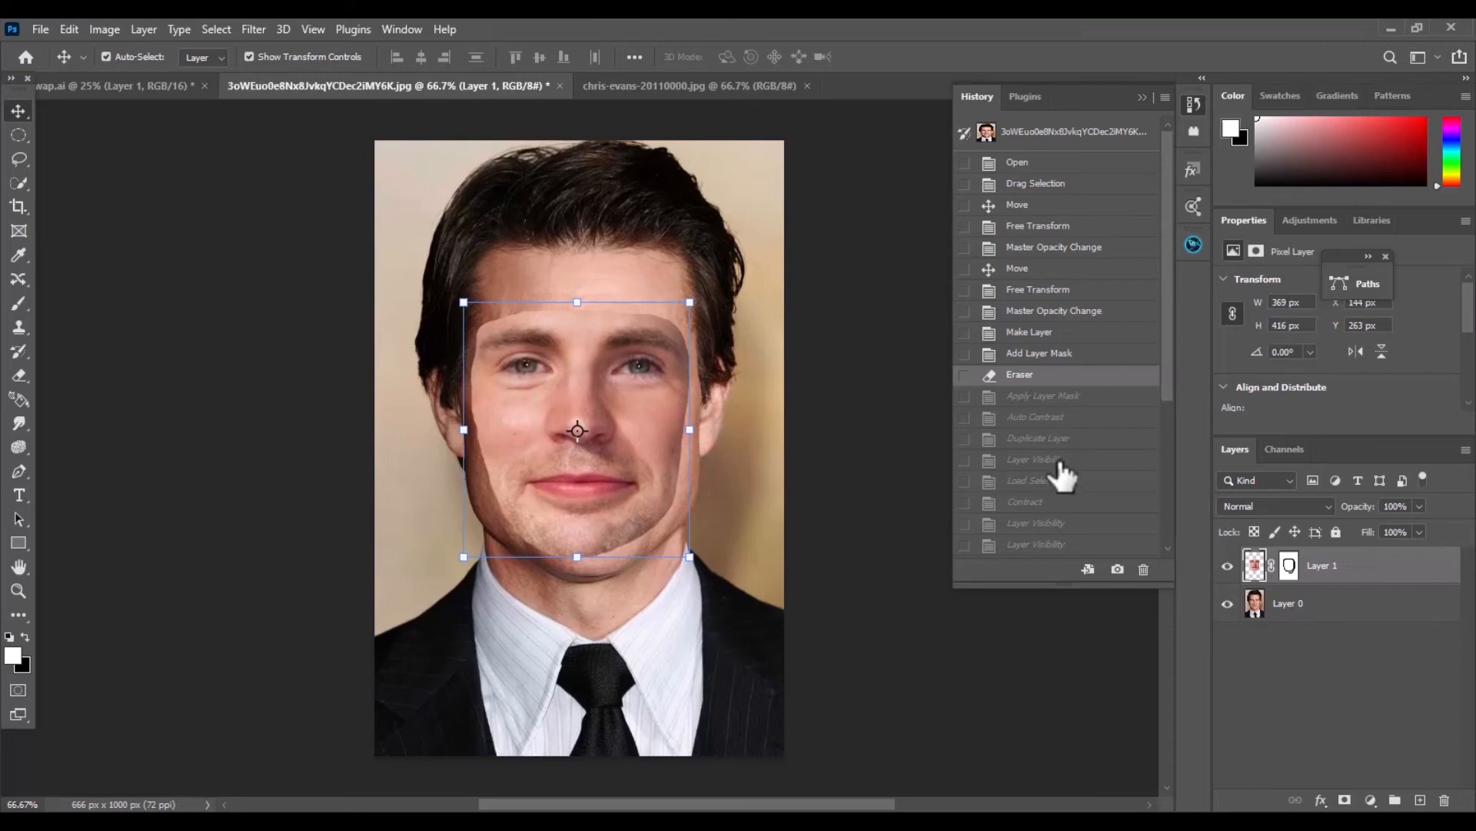
{"action": "left_click", "coordinate": [1039, 396]}
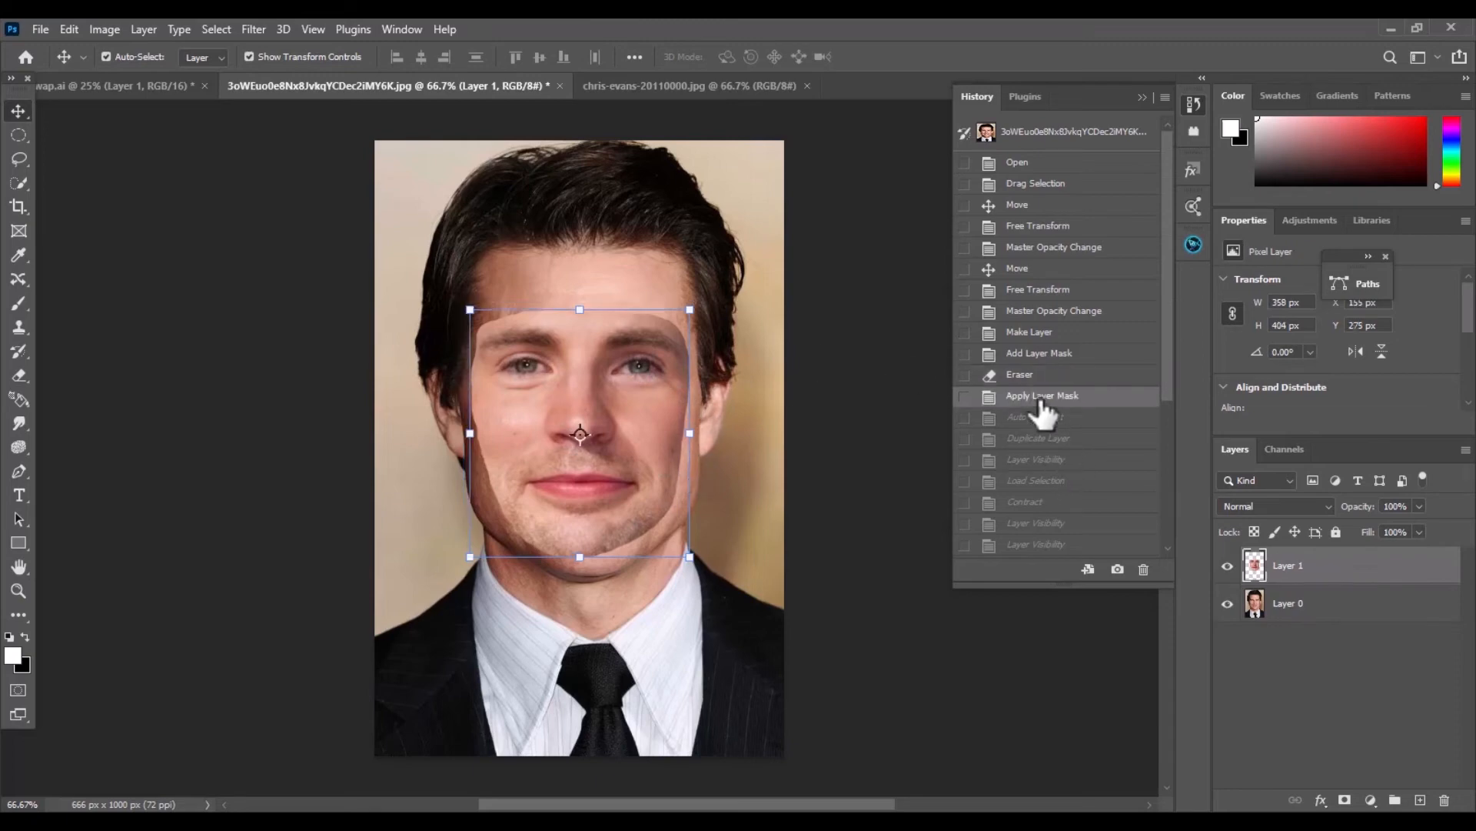
{"action": "left_click", "coordinate": [1030, 375]}
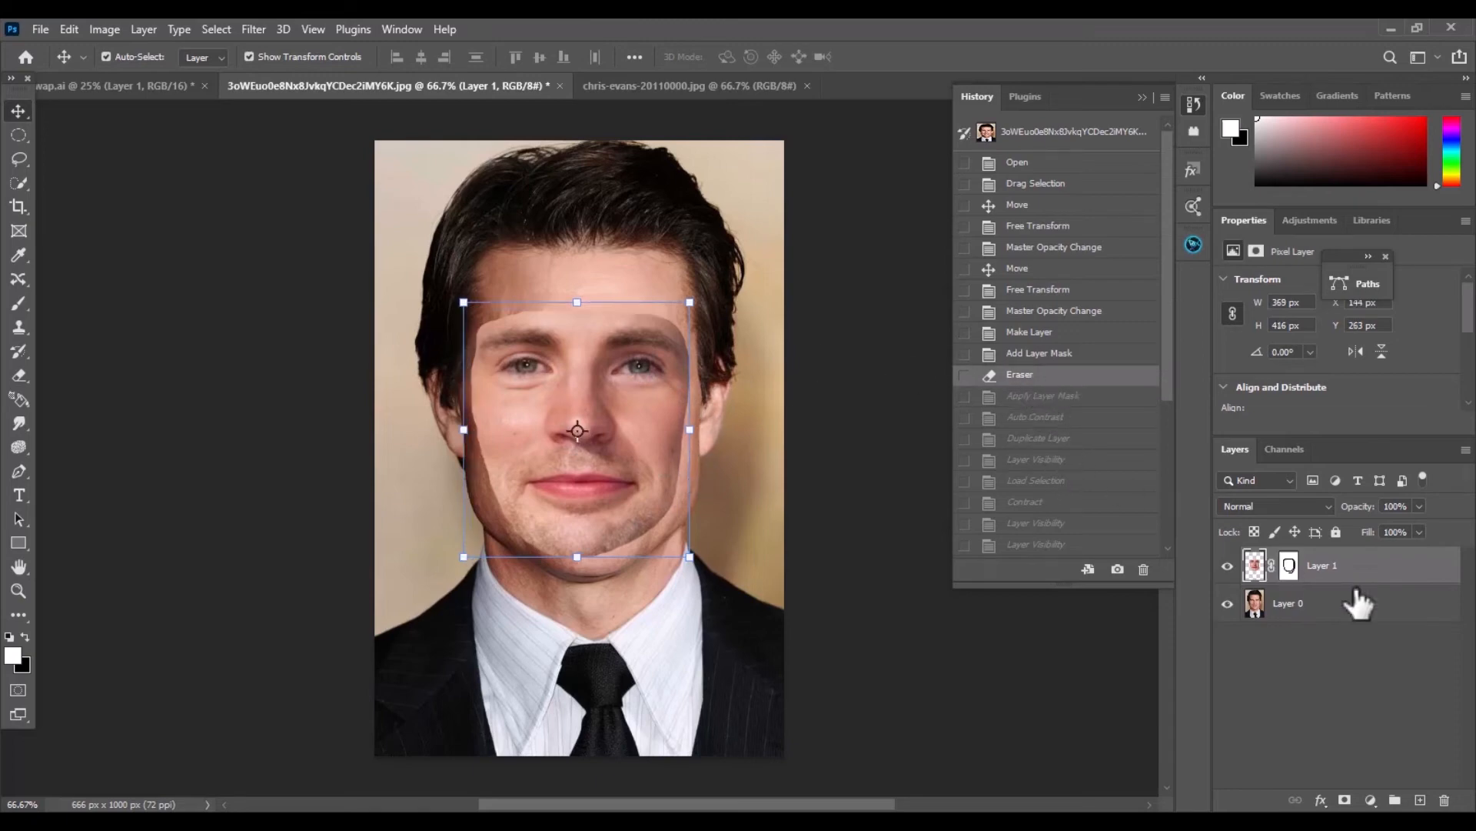
{"action": "right_click", "coordinate": [1284, 566]}
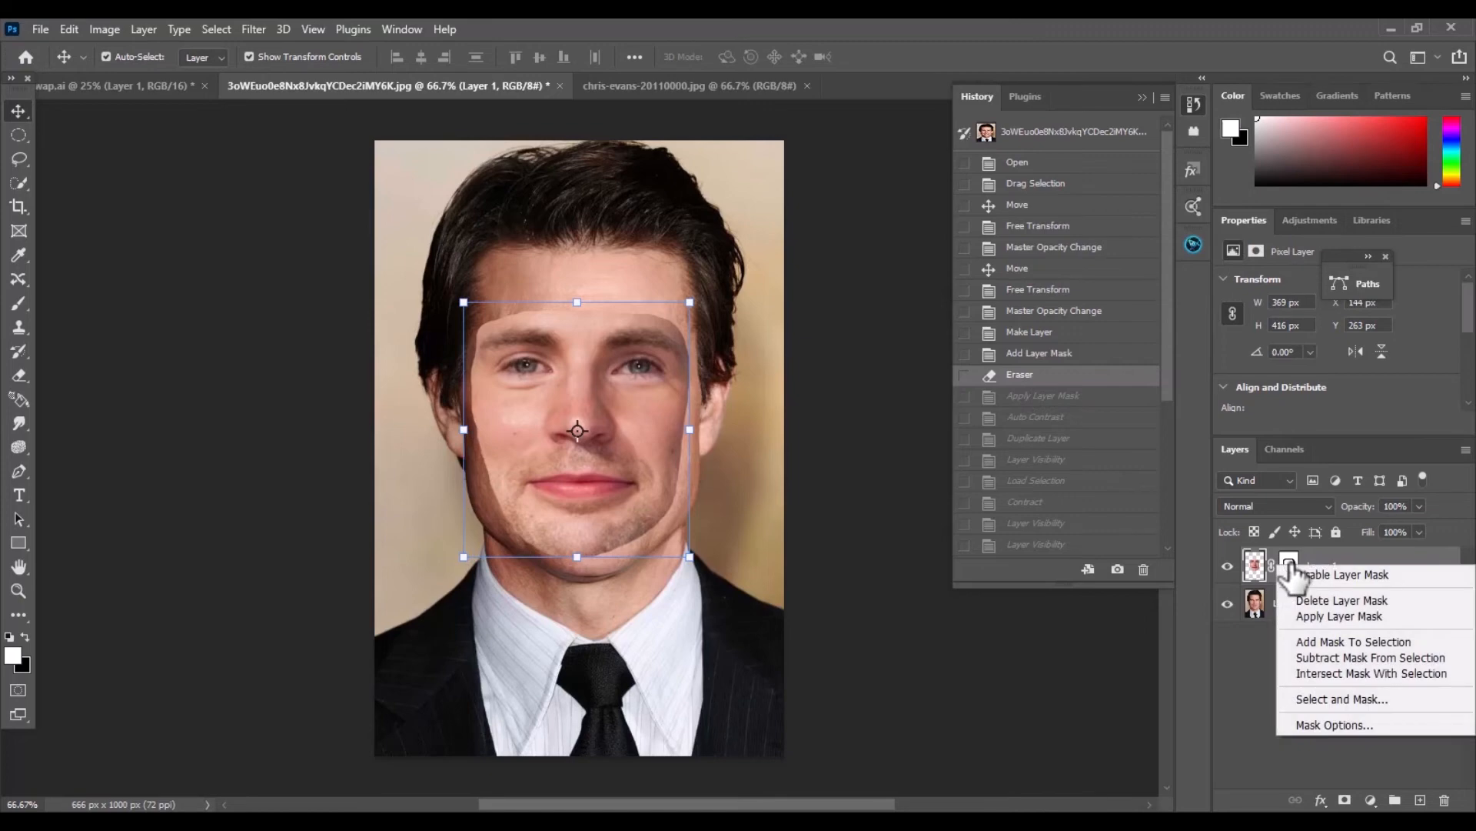
{"action": "left_click", "coordinate": [1051, 396]}
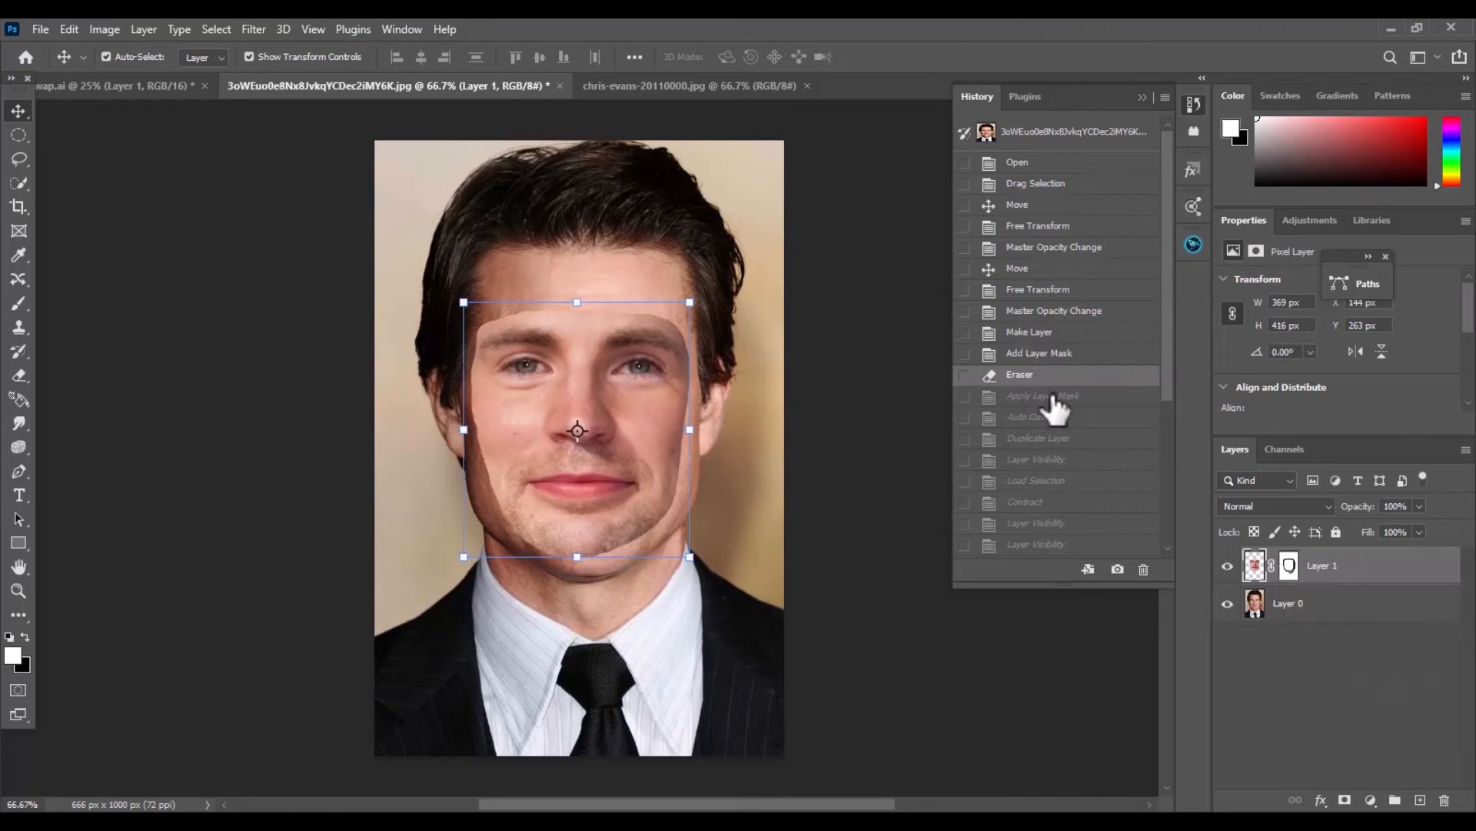
{"action": "left_click", "coordinate": [1051, 396]}
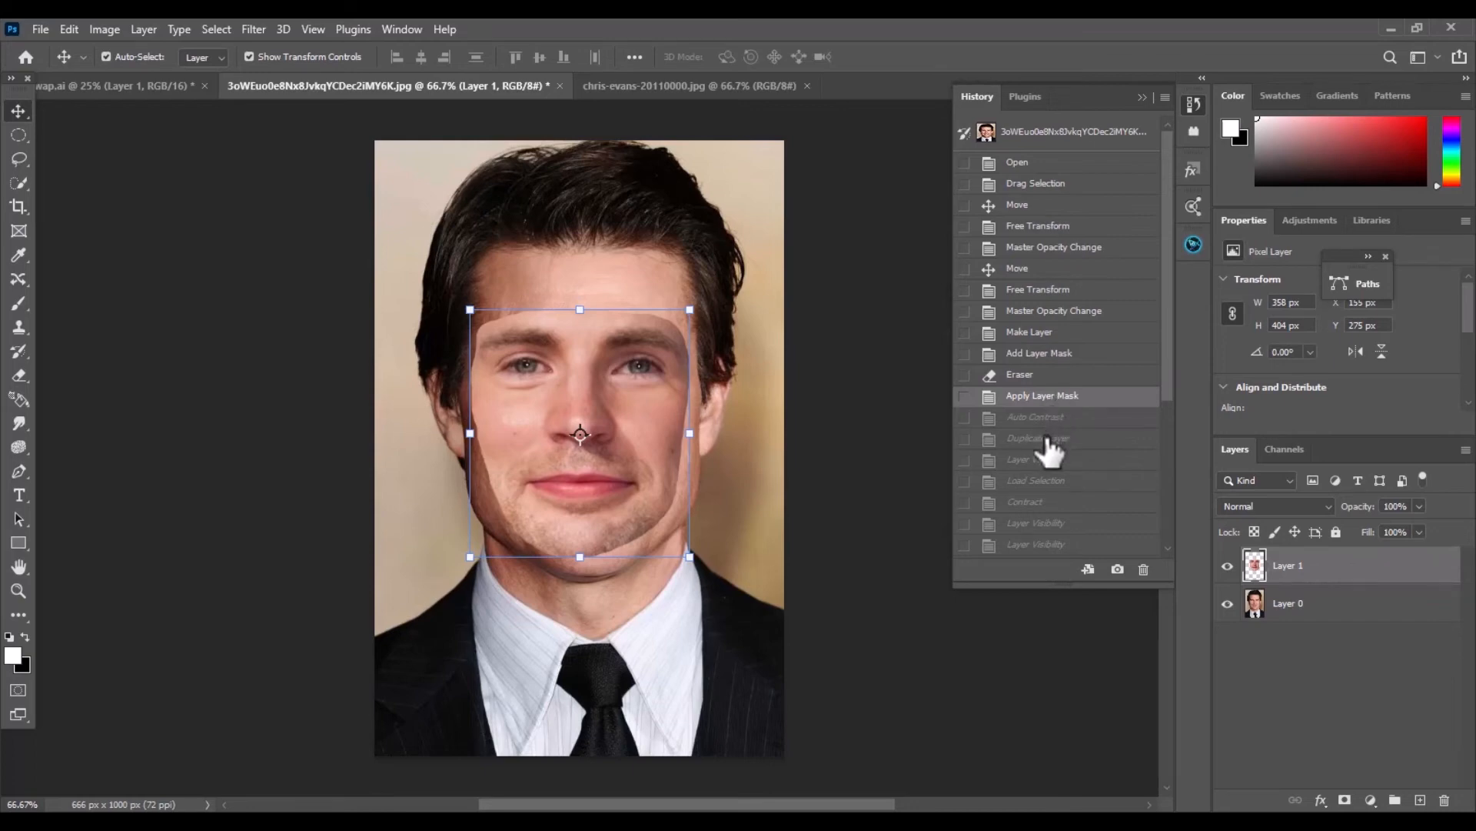
Review the history states from Duplicate Layer to Contract and look up the command that contracts a selection
{"action": "left_click", "coordinate": [1047, 439]}
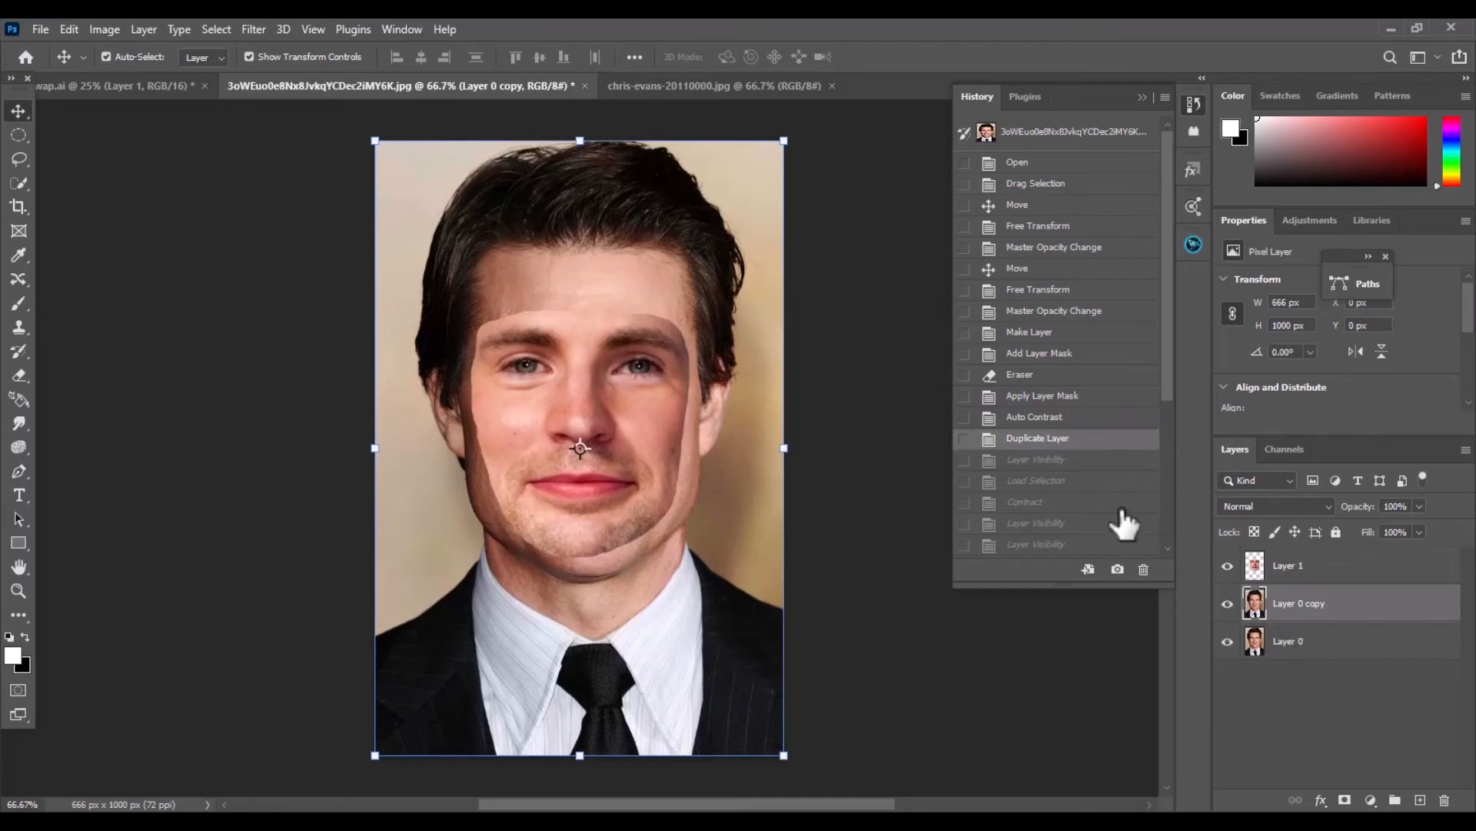
{"action": "left_click", "coordinate": [1042, 460]}
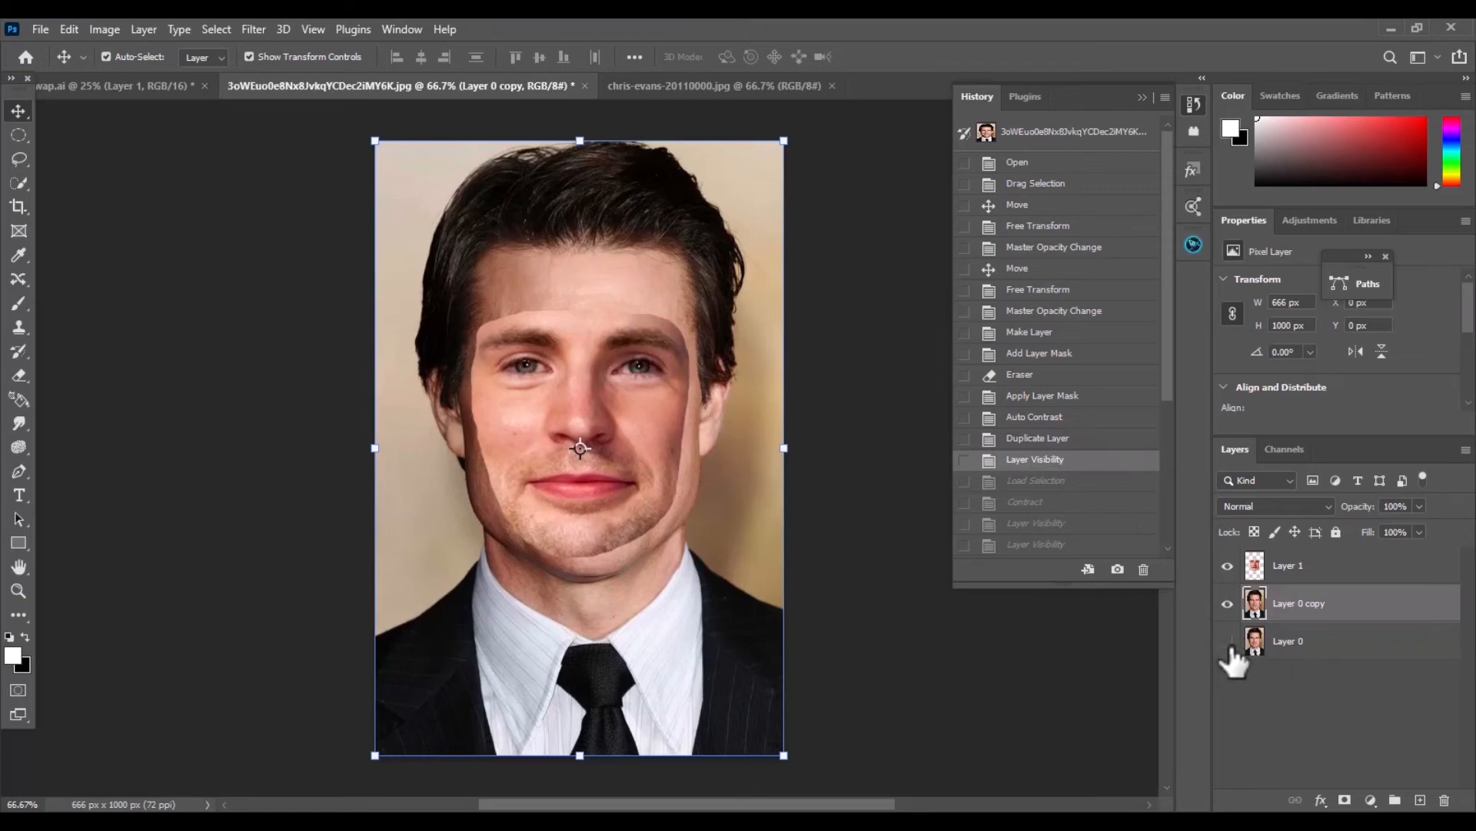
{"action": "left_click", "coordinate": [1060, 483]}
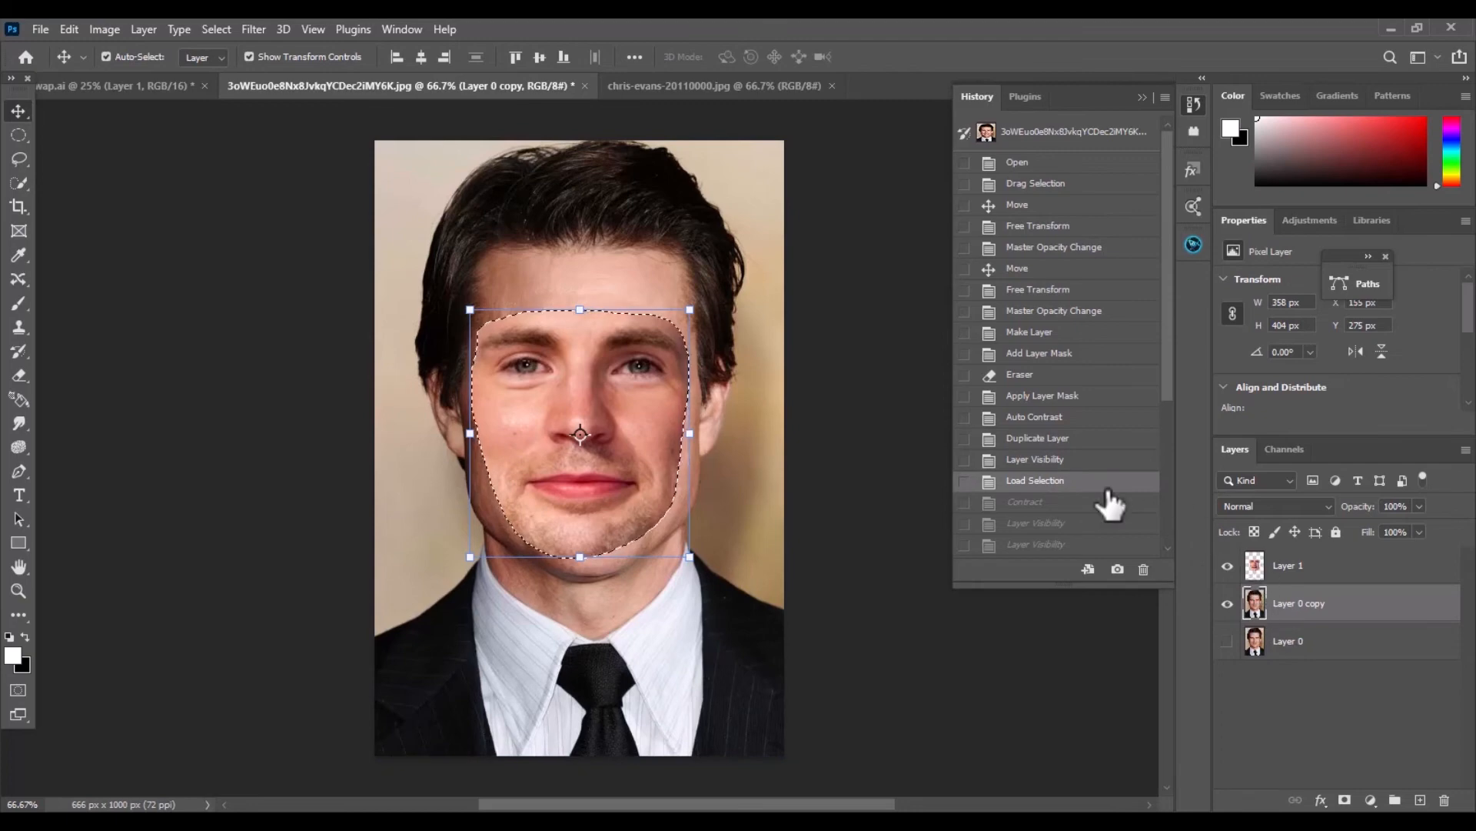
{"action": "left_click", "coordinate": [1044, 505]}
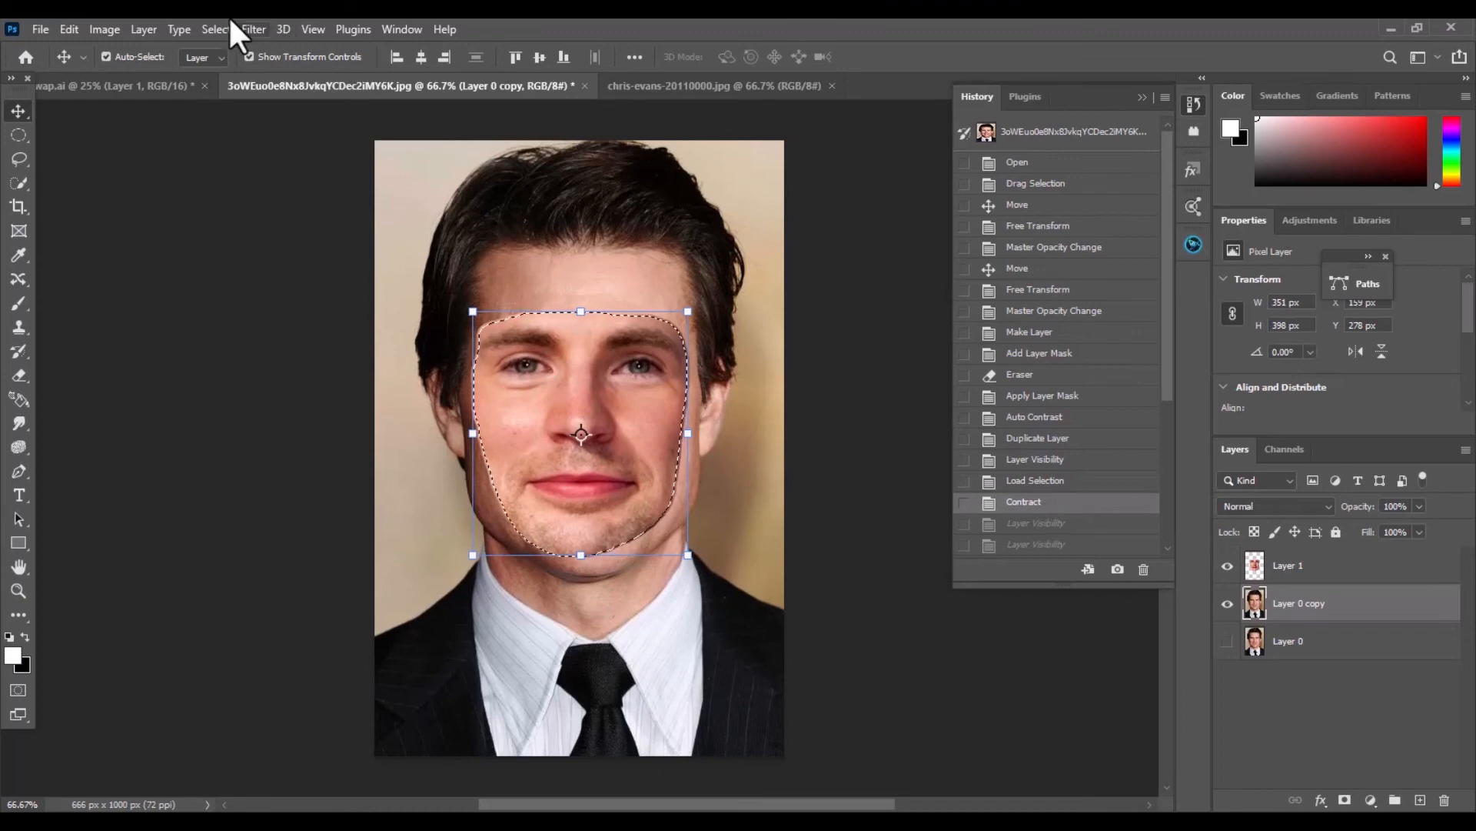
{"action": "left_click", "coordinate": [211, 29]}
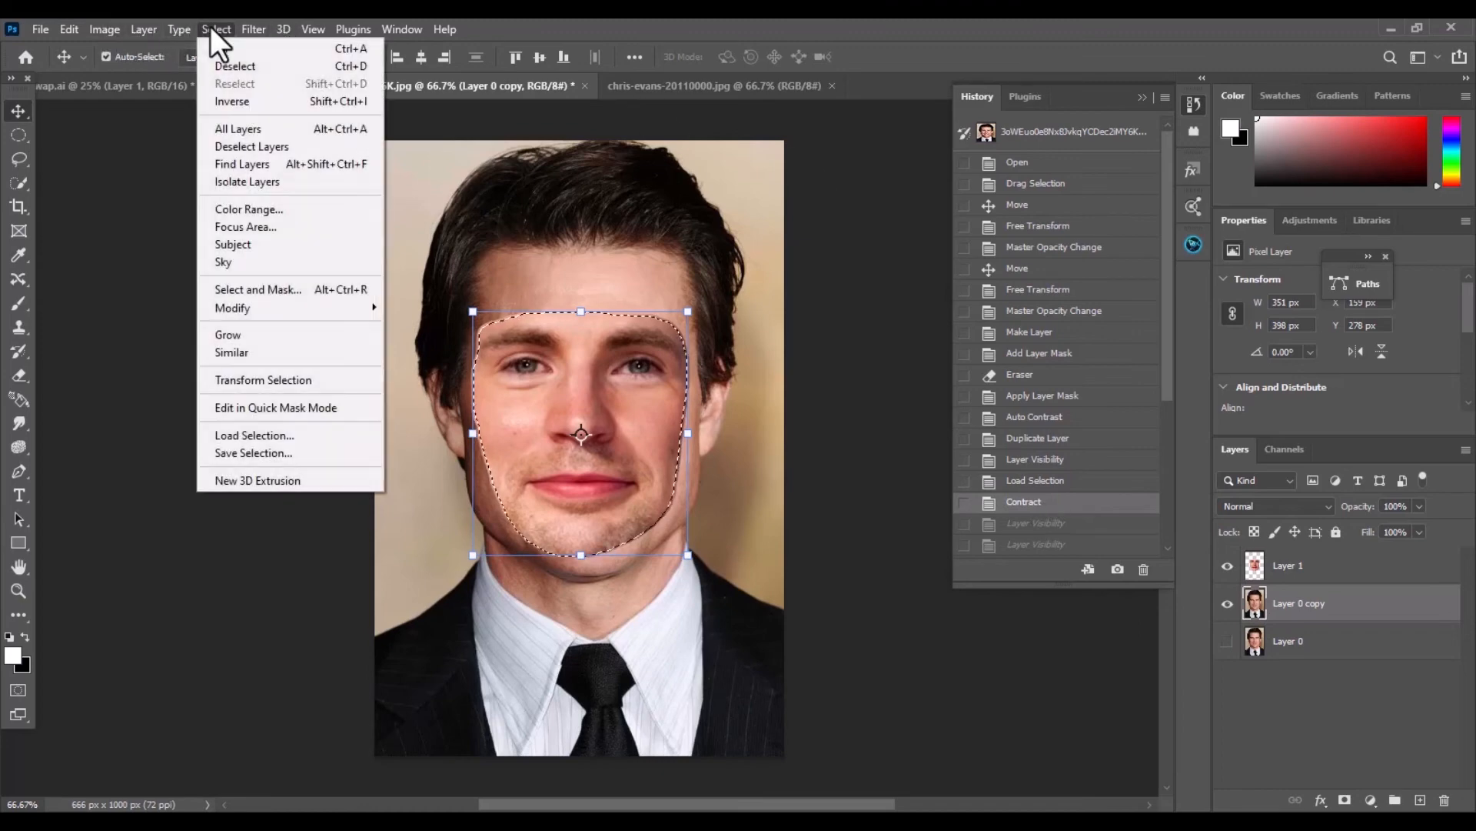
{"action": "mouse_move", "coordinate": [288, 311]}
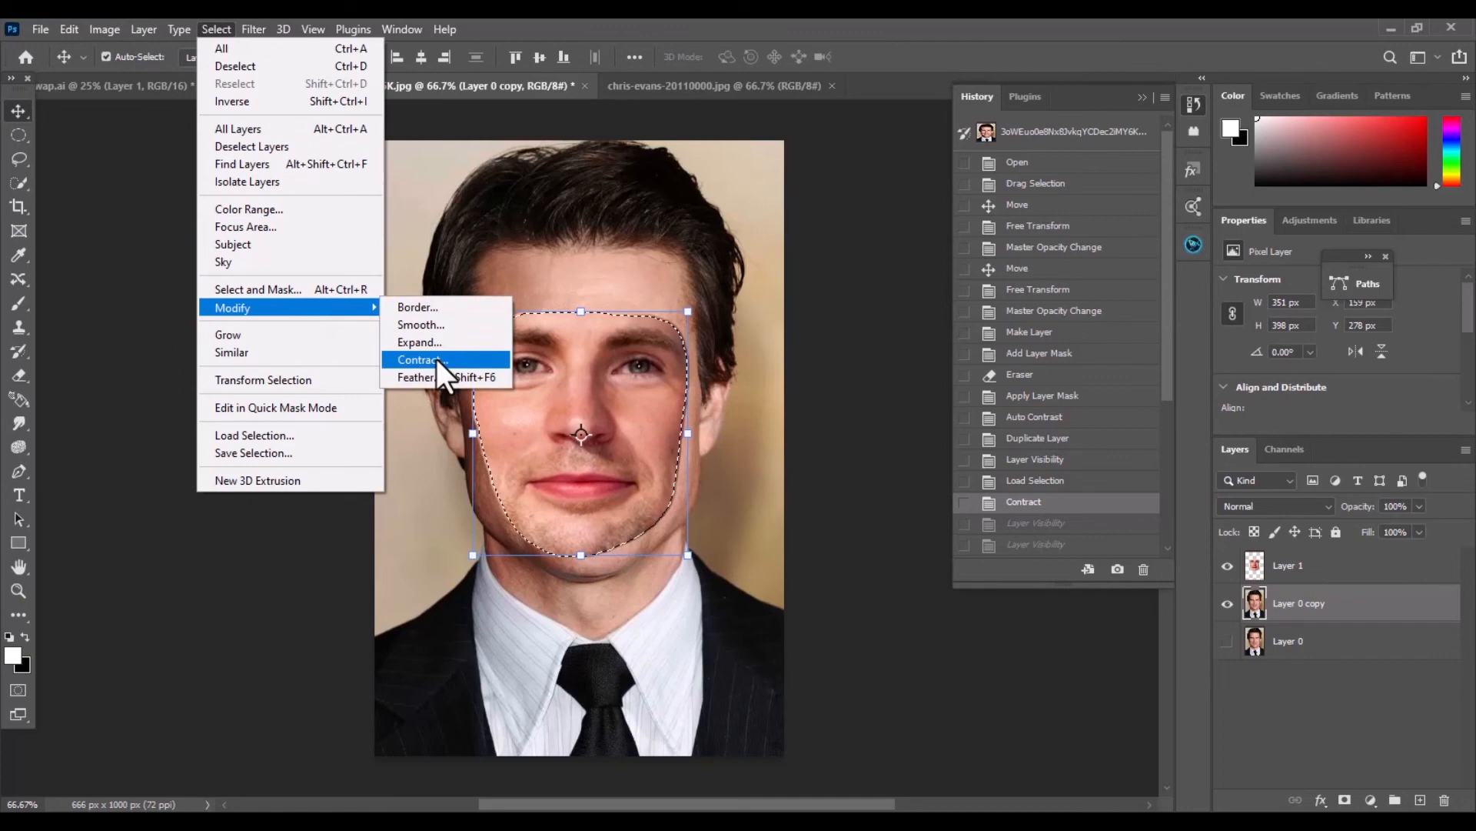
{"action": "left_click", "coordinate": [879, 56]}
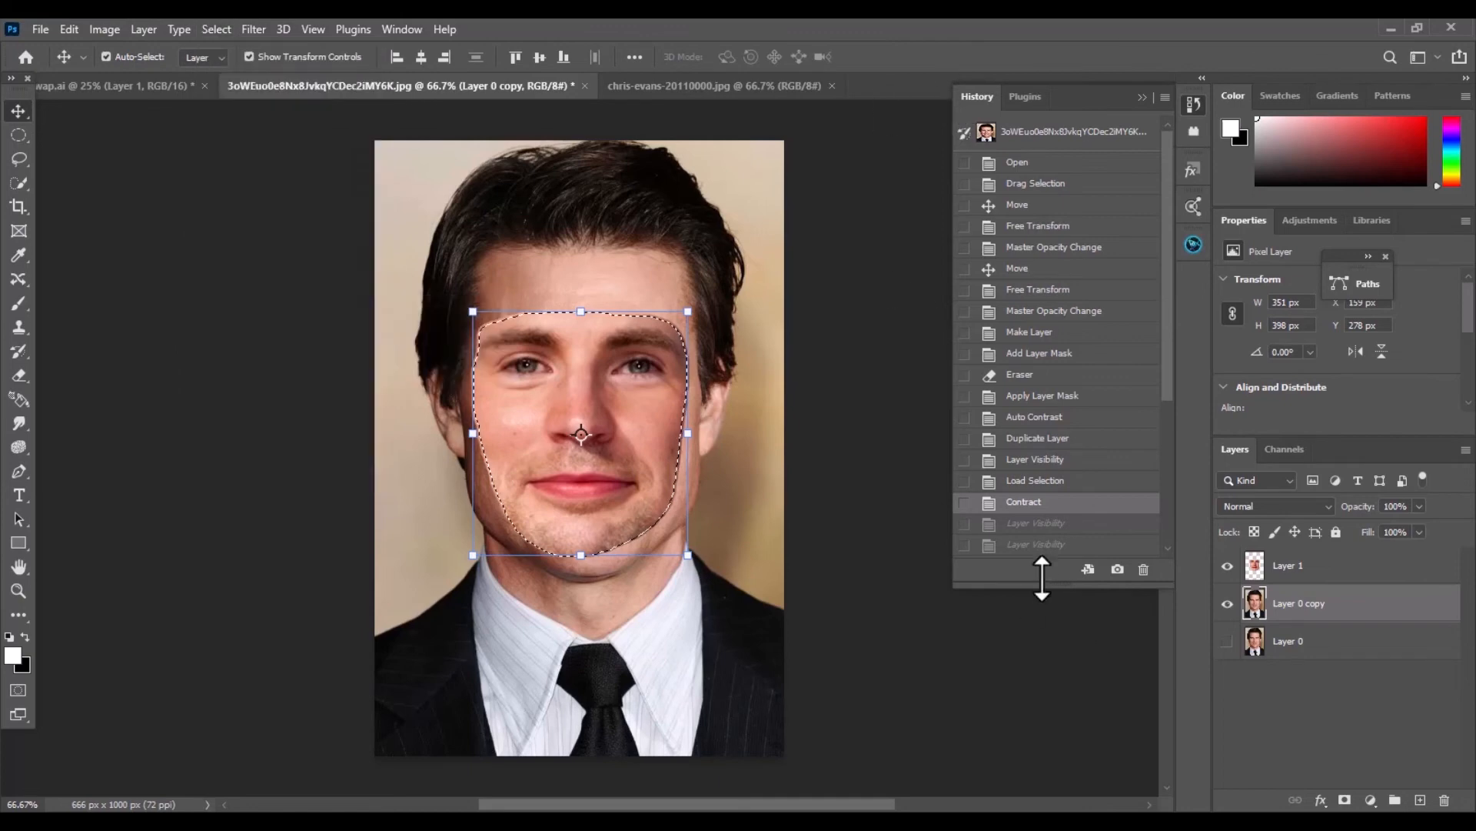
Step through the five Layer Visibility history states after Contract to compare the portrait with and without Layer 1
{"action": "left_click_drag", "start_coordinate": [1165, 396], "coordinate": [1158, 445]}
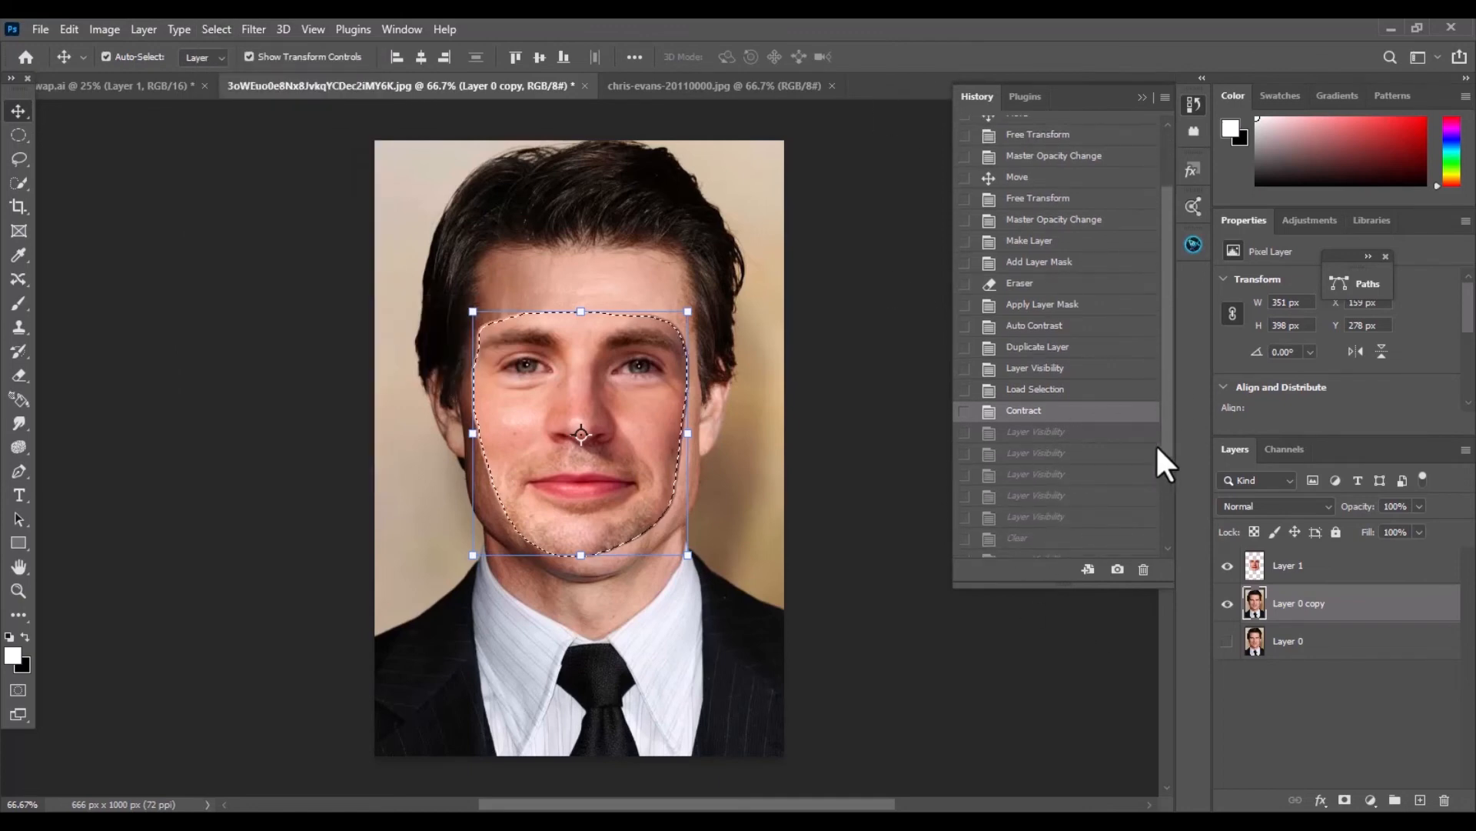
{"action": "left_click", "coordinate": [1049, 432]}
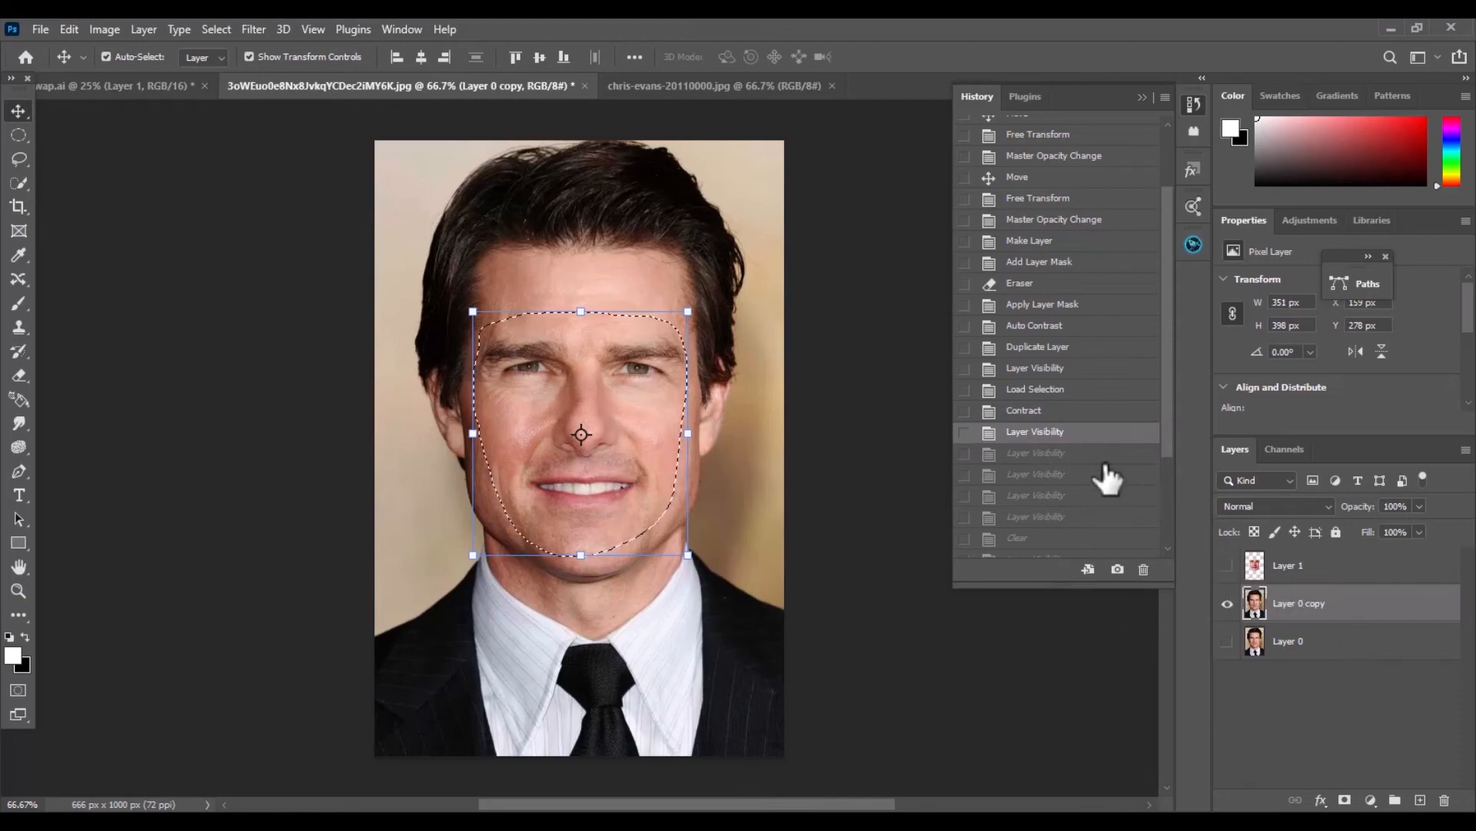
{"action": "left_click", "coordinate": [1060, 454]}
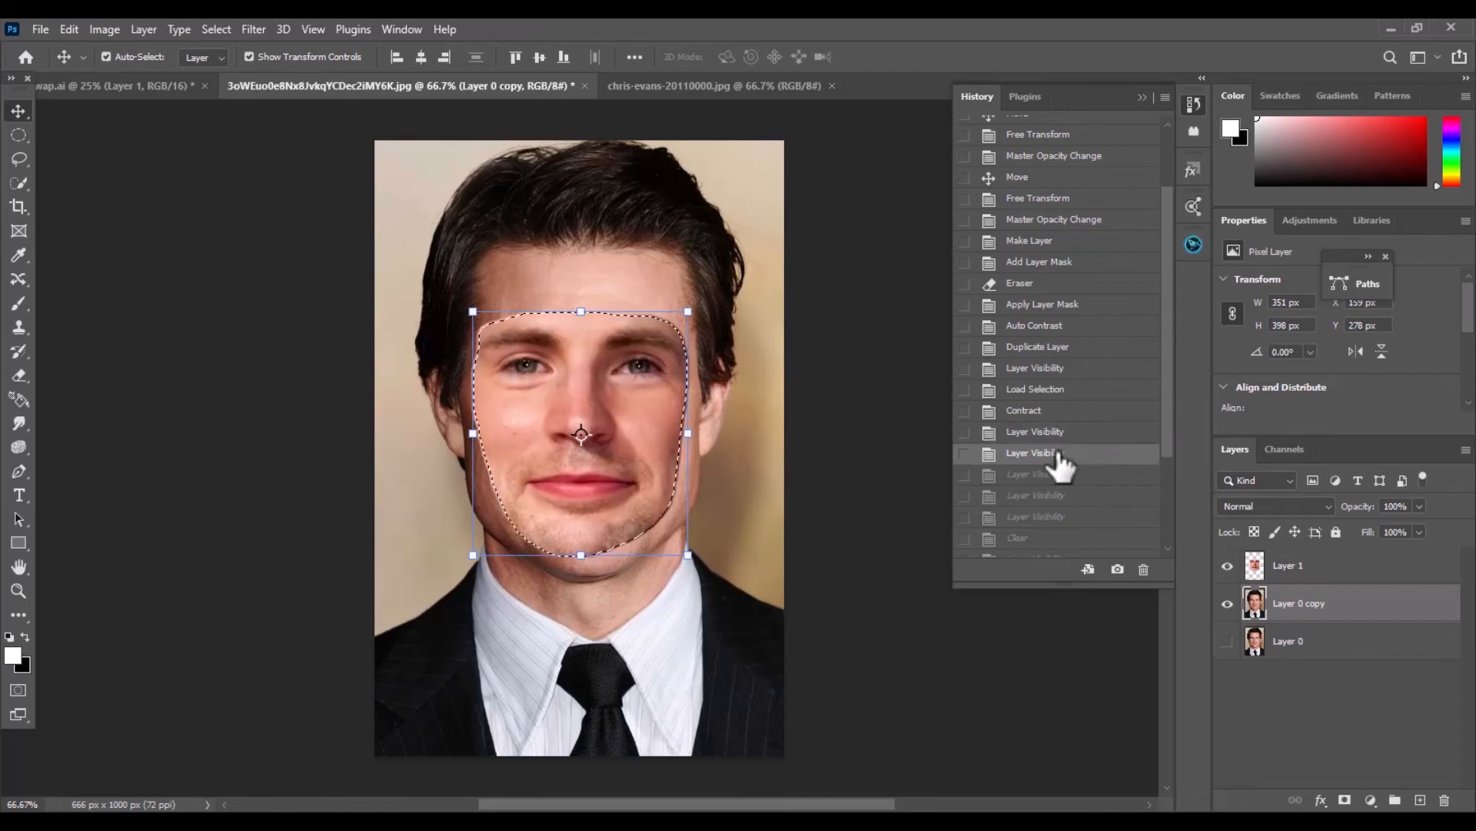
{"action": "left_click", "coordinate": [1058, 476]}
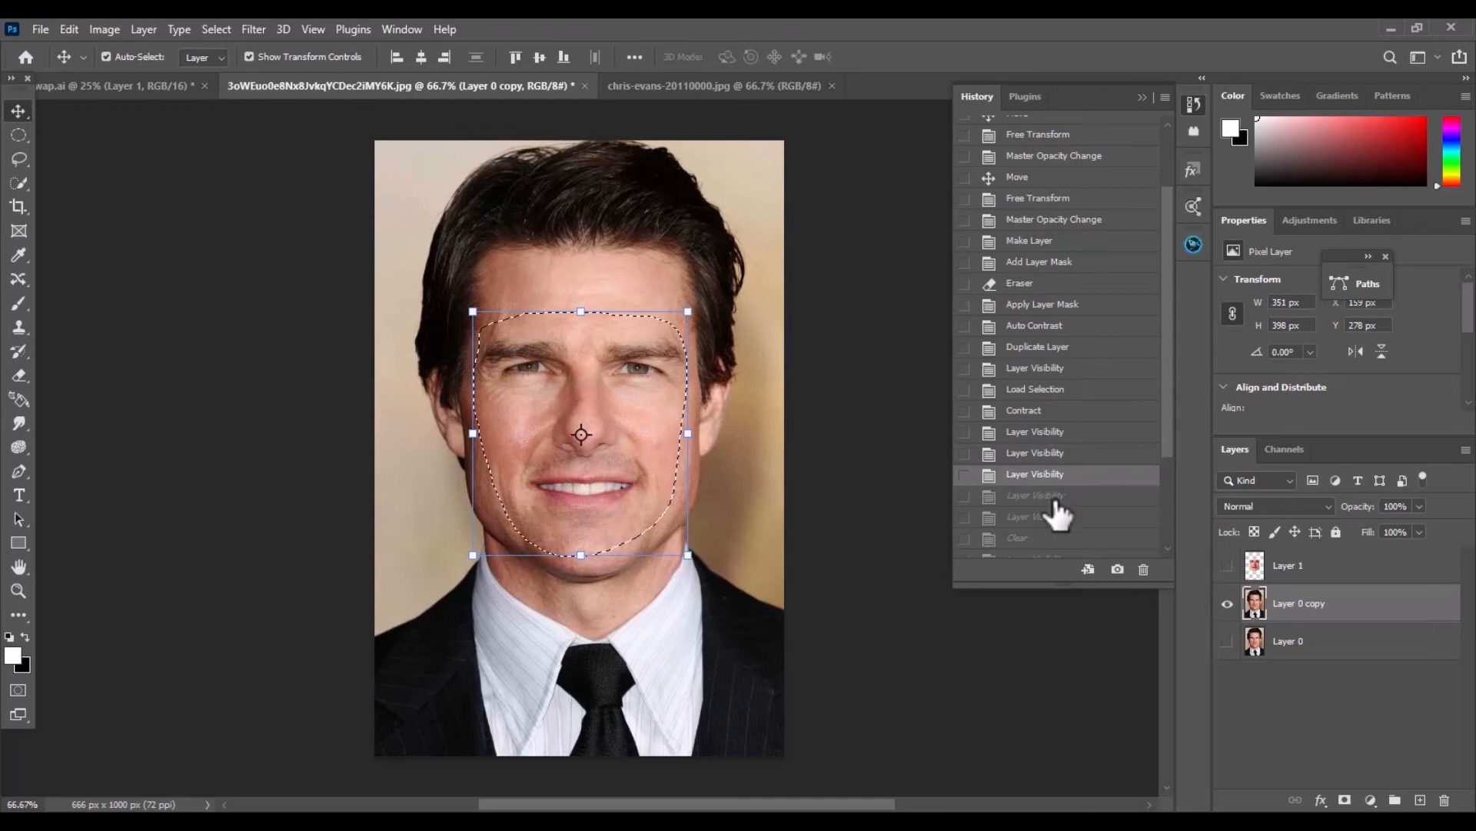
{"action": "left_click", "coordinate": [1057, 500]}
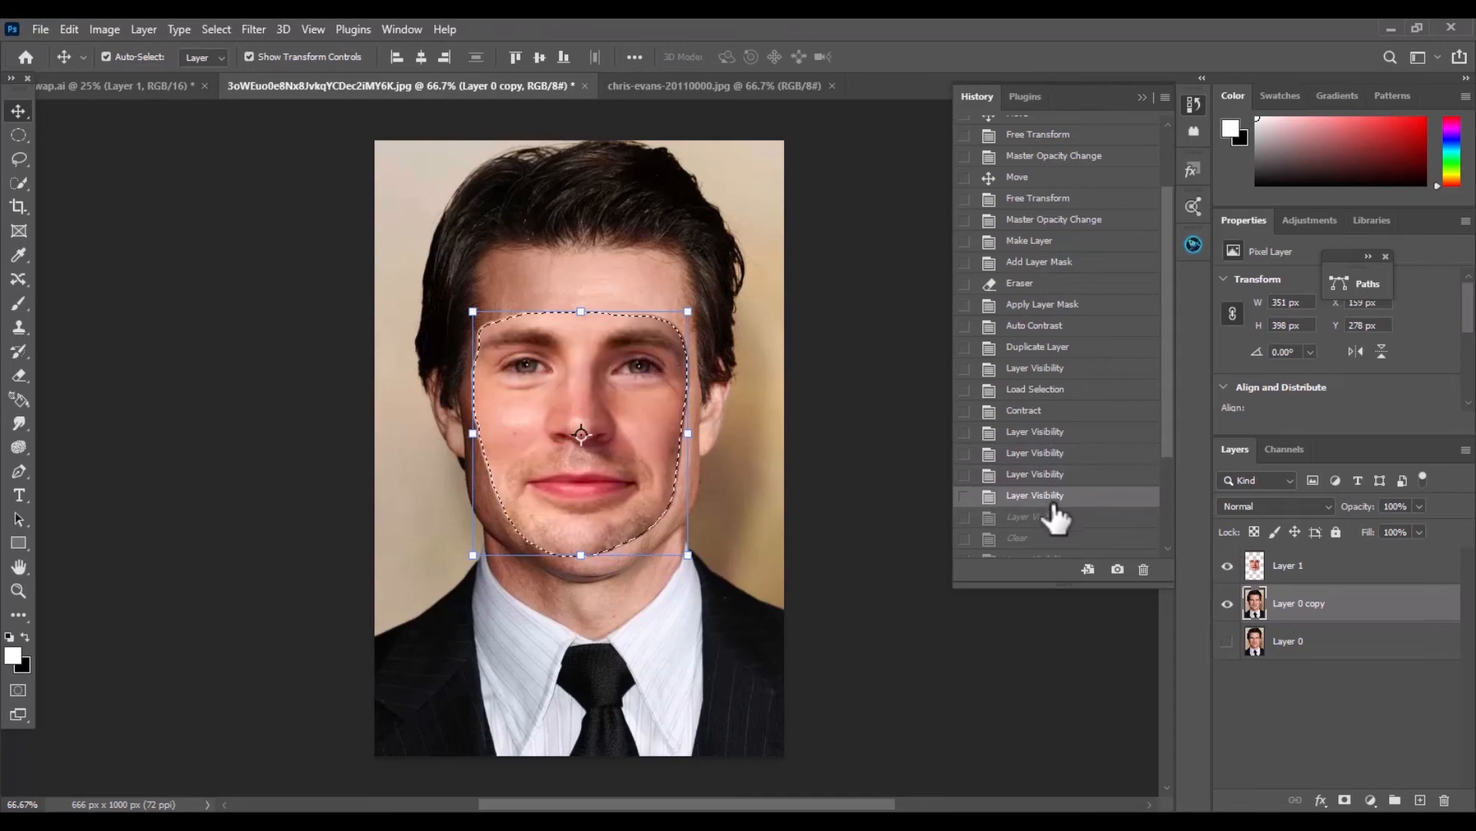
{"action": "left_click", "coordinate": [1051, 519]}
Review the Clear history state of Layer 0 copy and the Layer Visibility state that follows it
{"action": "scroll", "coordinate": [1069, 515], "scroll_direction": "down", "scroll_amount": 1}
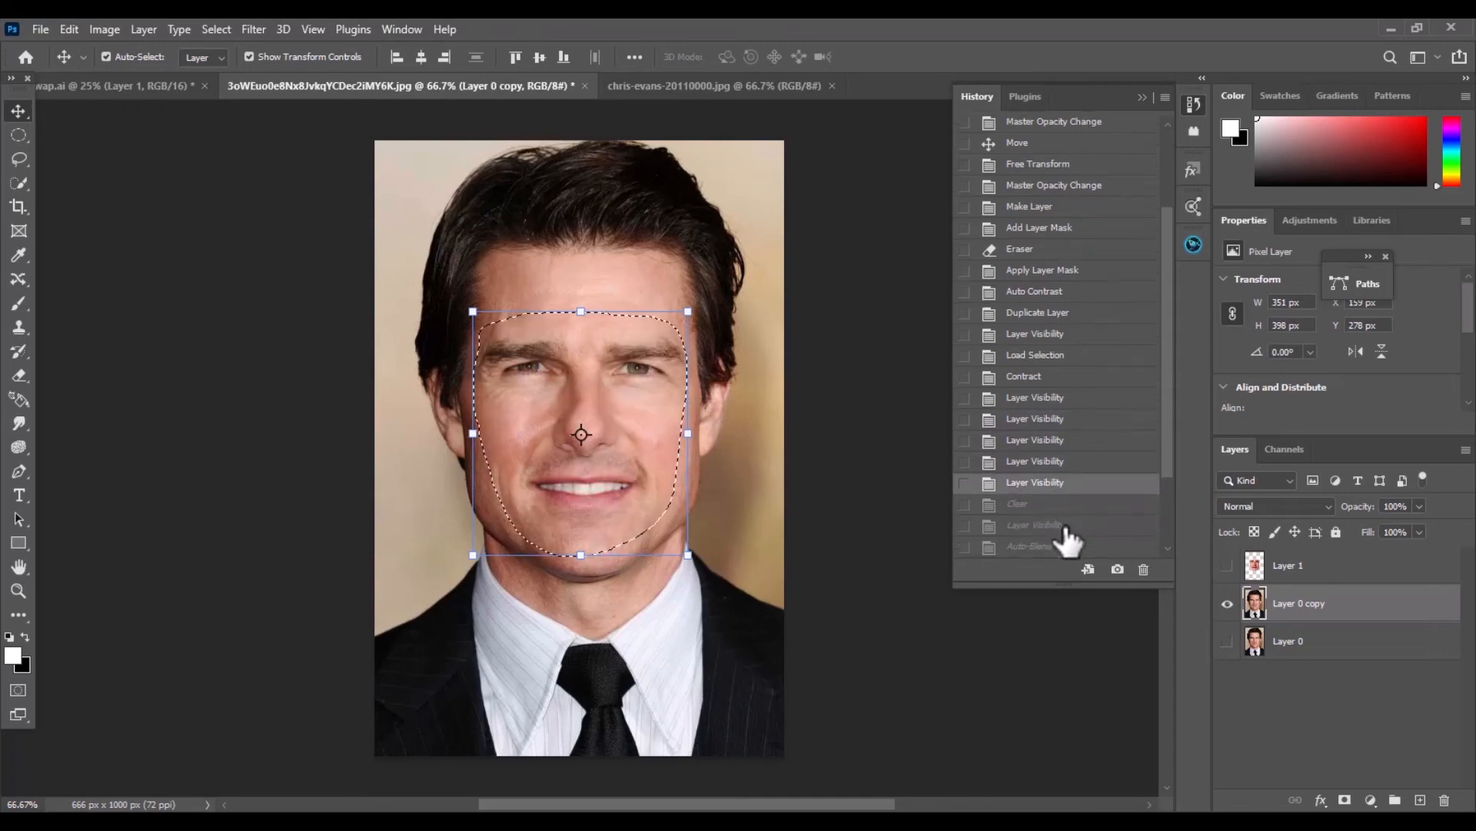
{"action": "scroll", "coordinate": [1065, 493], "scroll_direction": "down", "scroll_amount": 1}
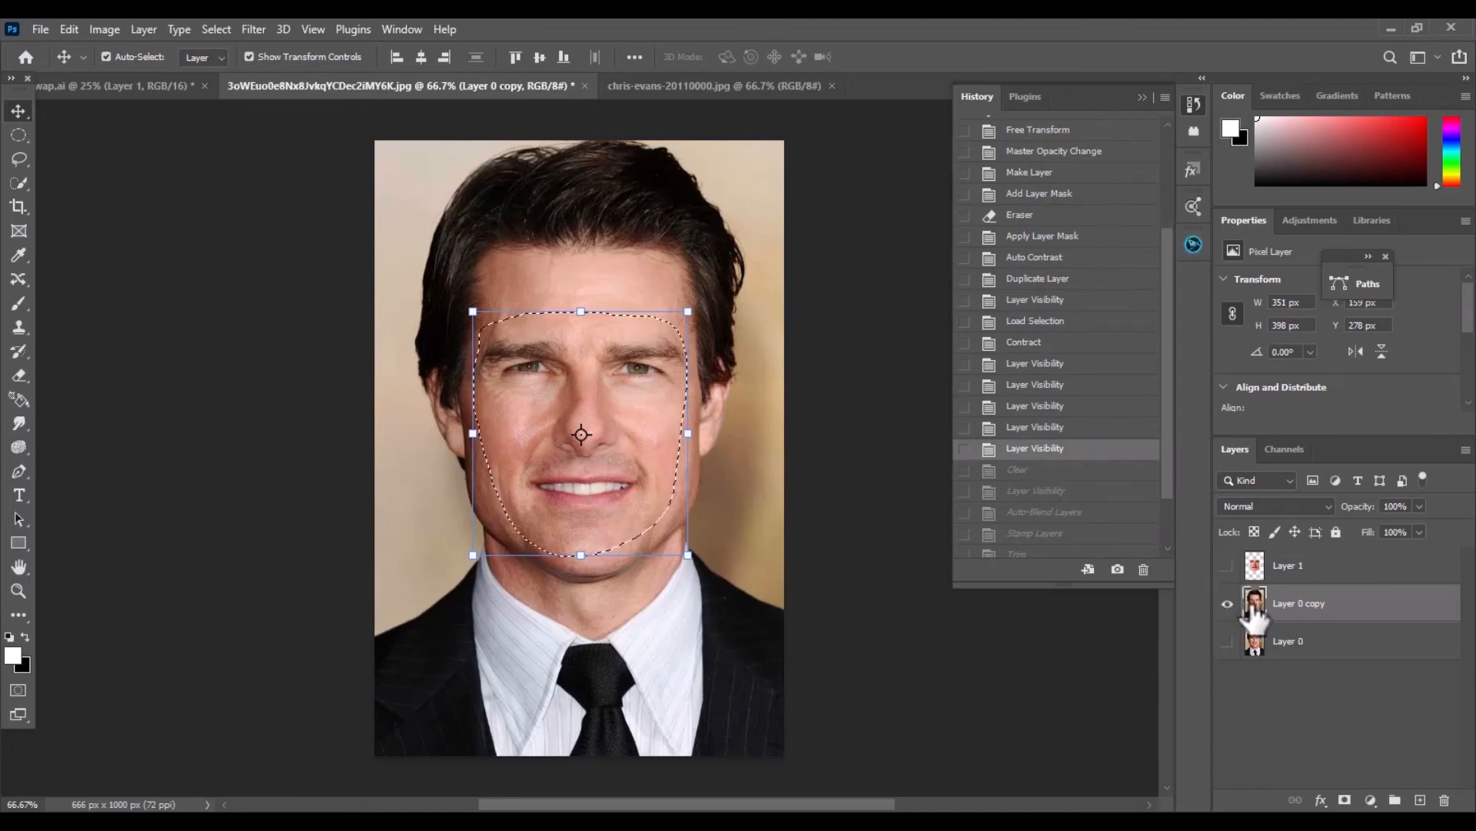
{"action": "left_click", "coordinate": [1024, 472]}
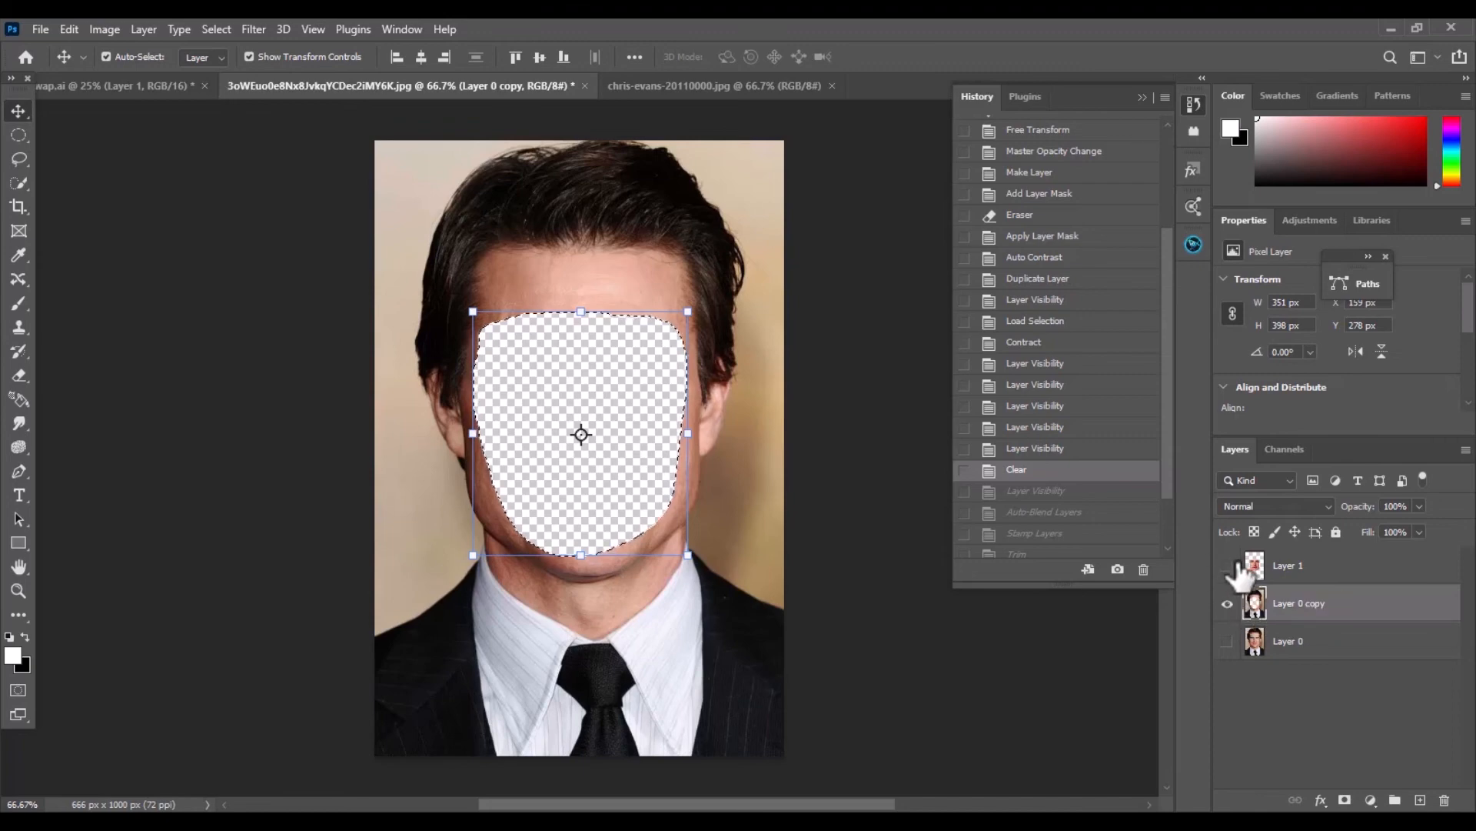
{"action": "left_click", "coordinate": [1060, 492]}
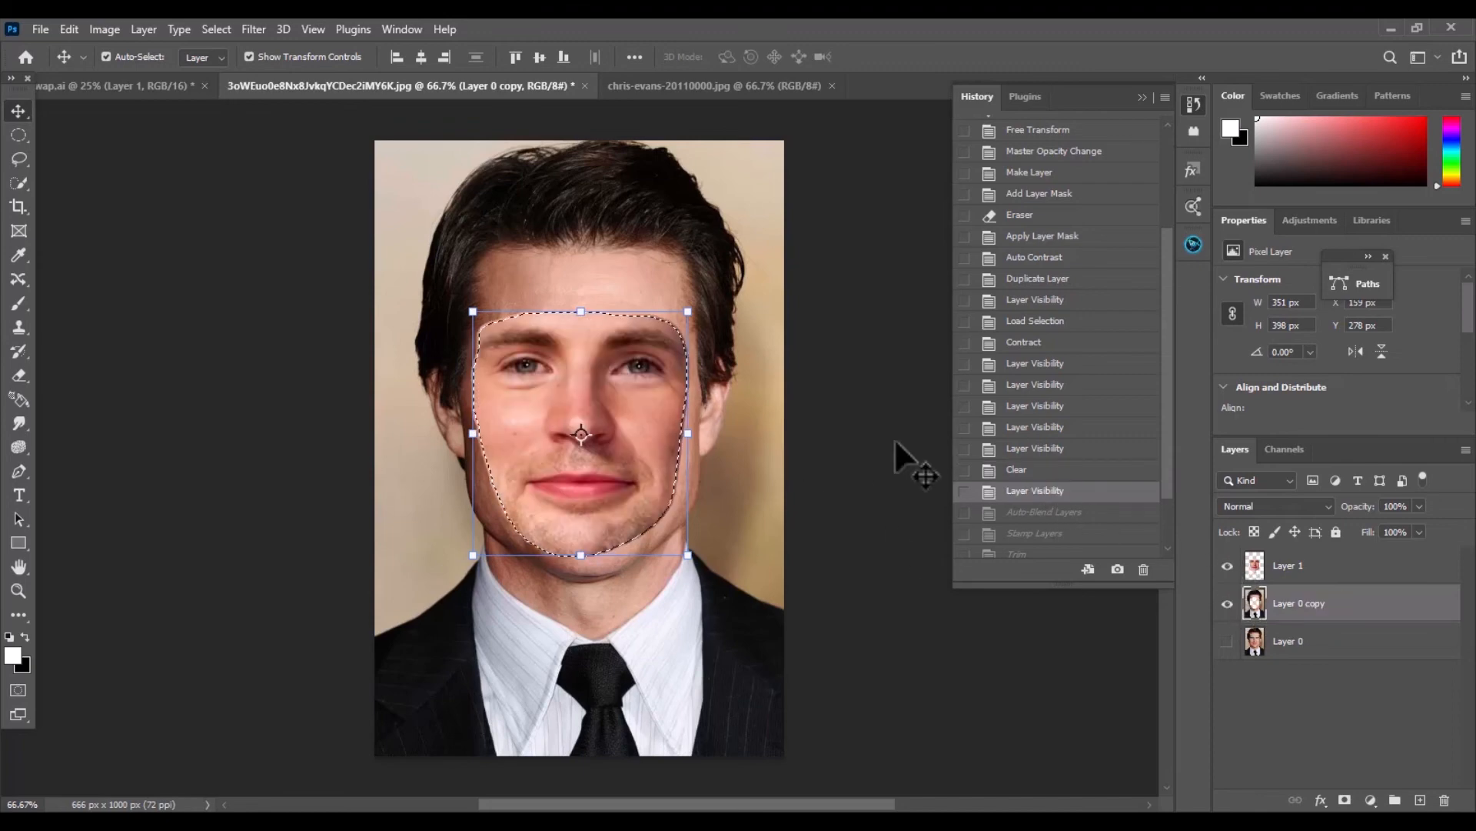
Compare the Auto-Blend Layers history state with the Layer Visibility state before it, and check the editing commands available for Layer 0 copy
{"action": "left_click_drag", "start_coordinate": [1166, 495], "coordinate": [1164, 543]}
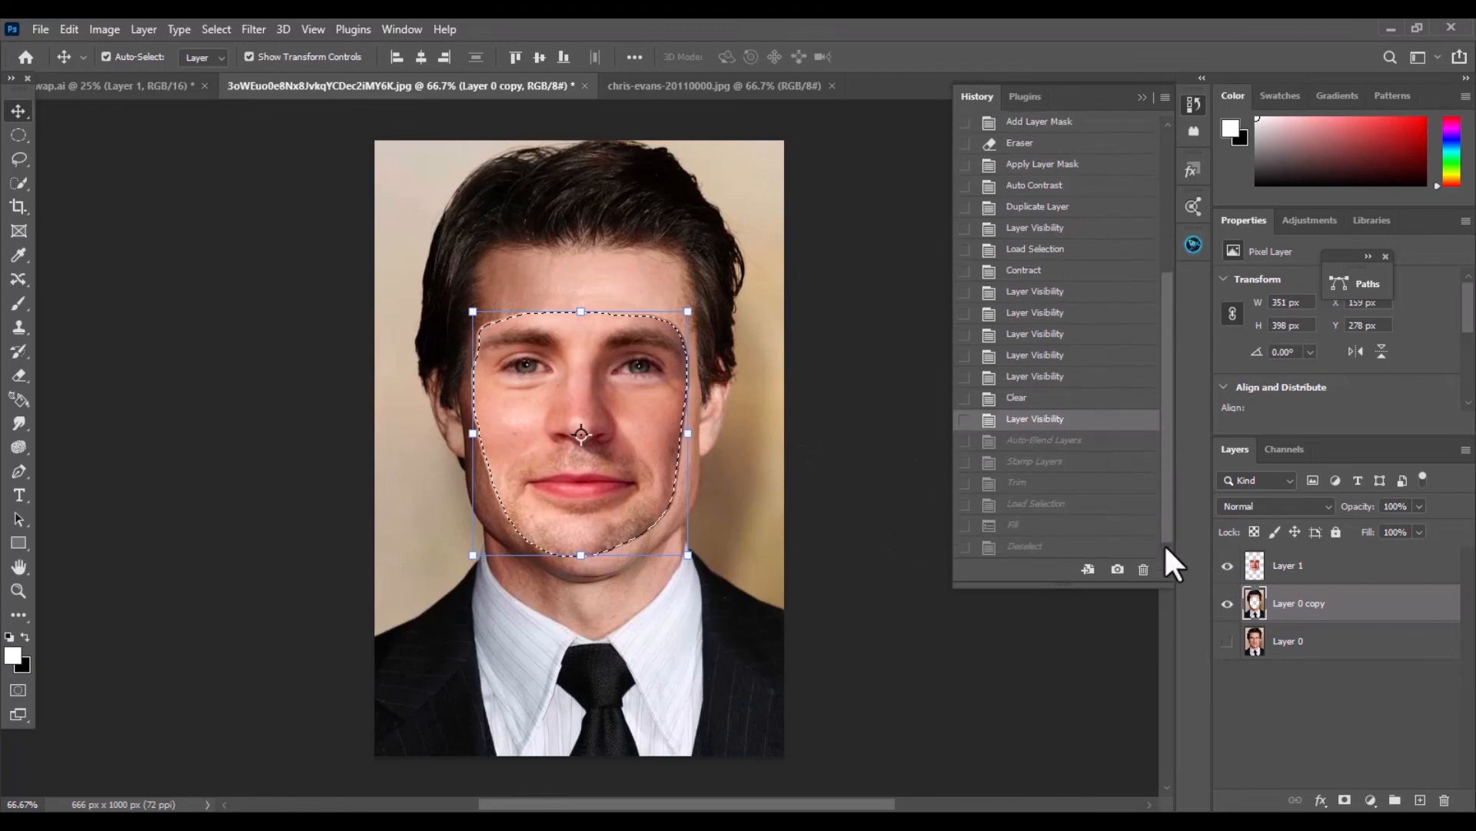
{"action": "left_click", "coordinate": [1024, 441]}
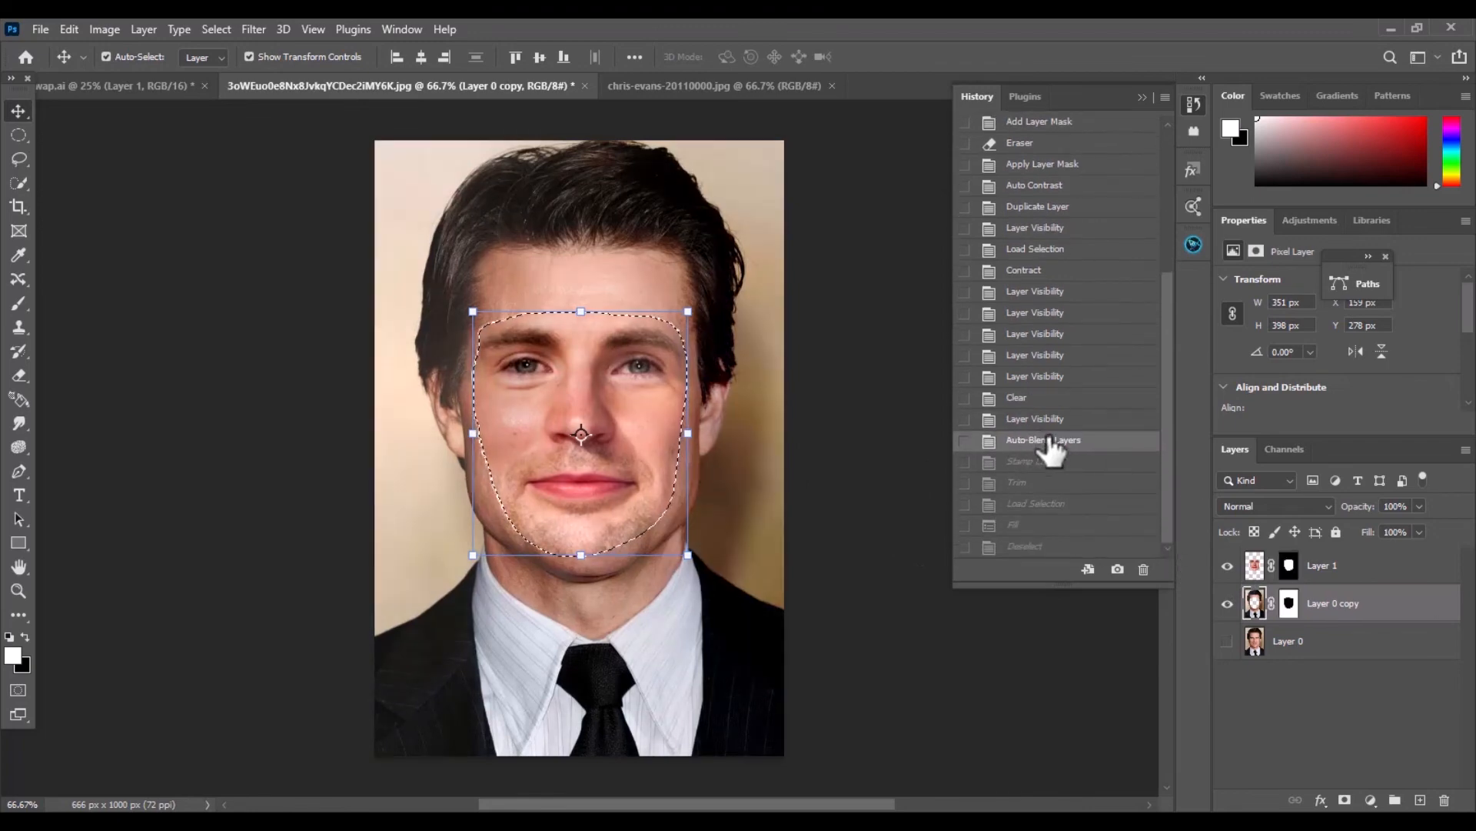
{"action": "left_click", "coordinate": [1042, 421]}
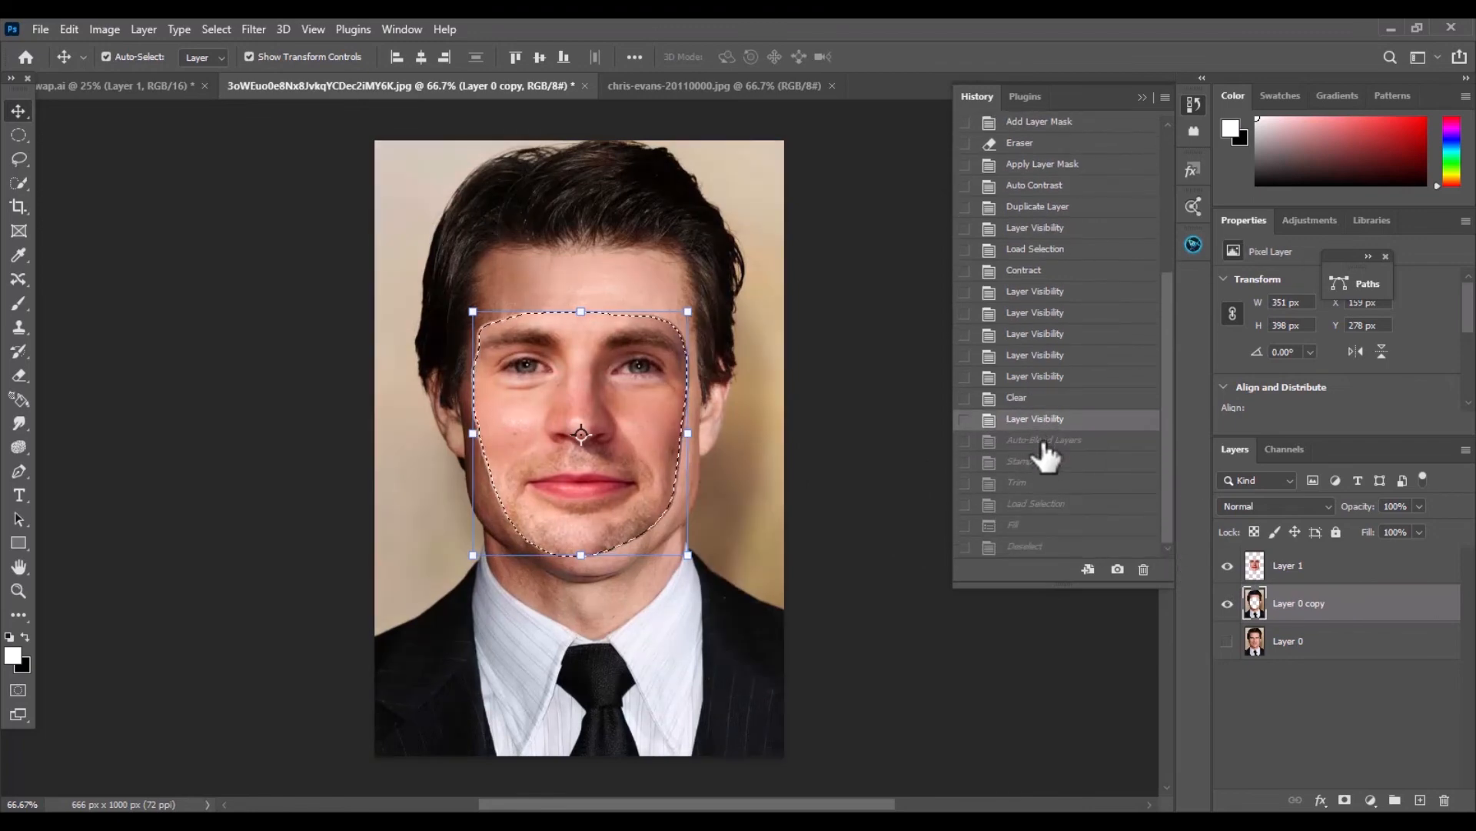
{"action": "left_click", "coordinate": [75, 34]}
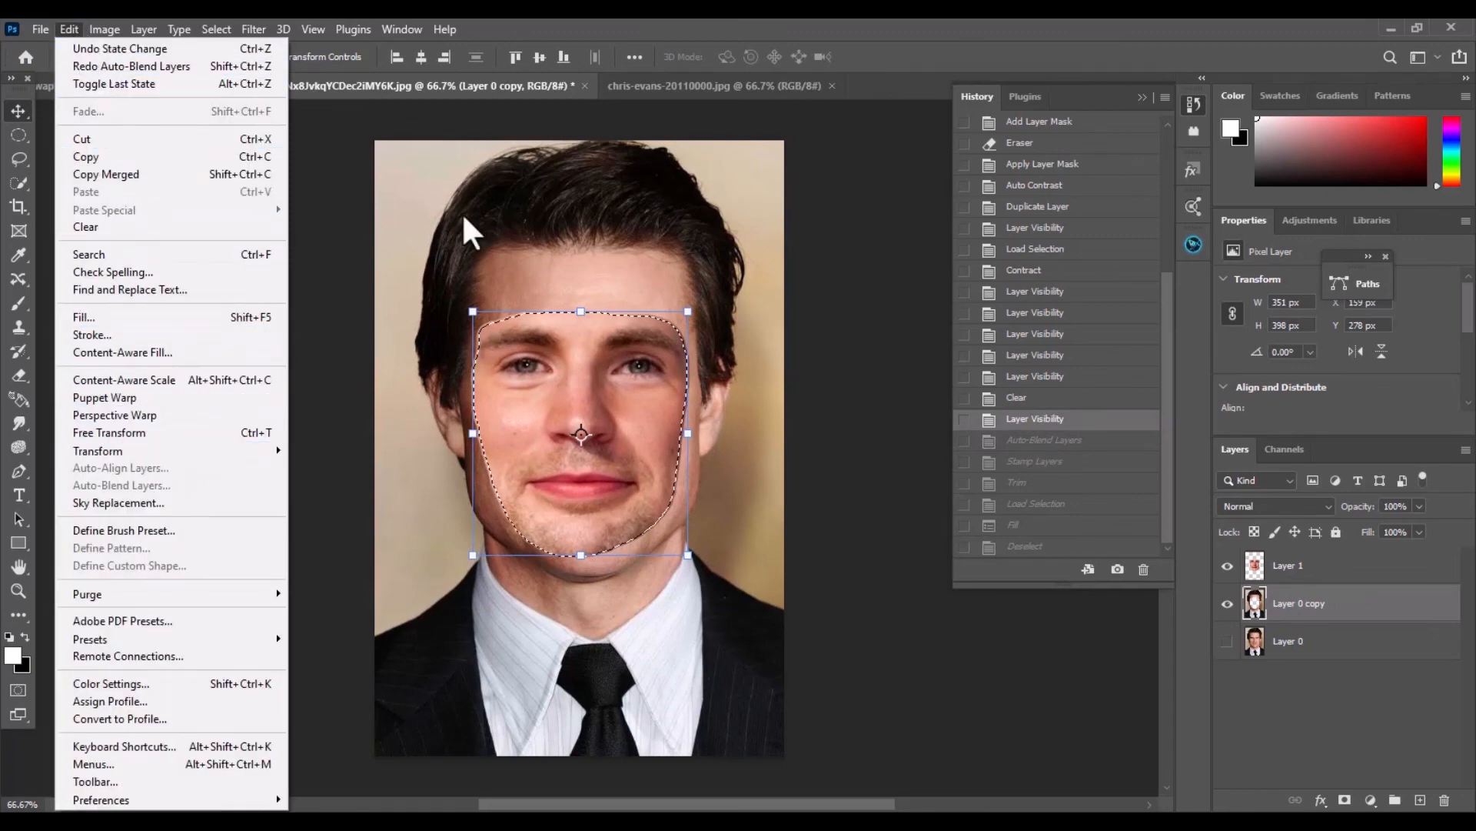
{"action": "left_click", "coordinate": [896, 168]}
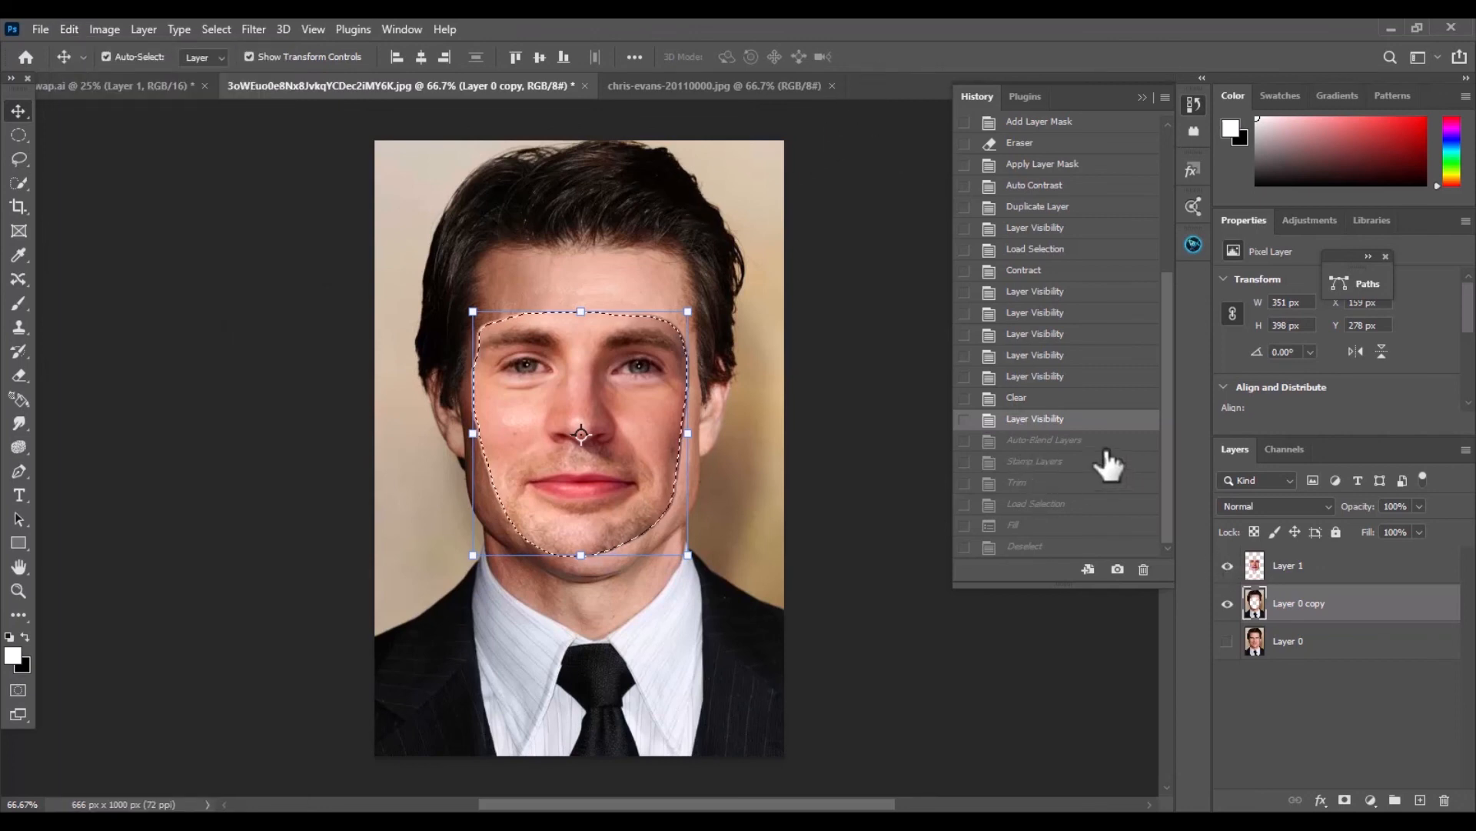
Select Layer 1 together with Layer 0 copy and bring up the Auto-Blend Layers command for them
{"action": "left_click", "coordinate": [1286, 577], "text": "shift"}
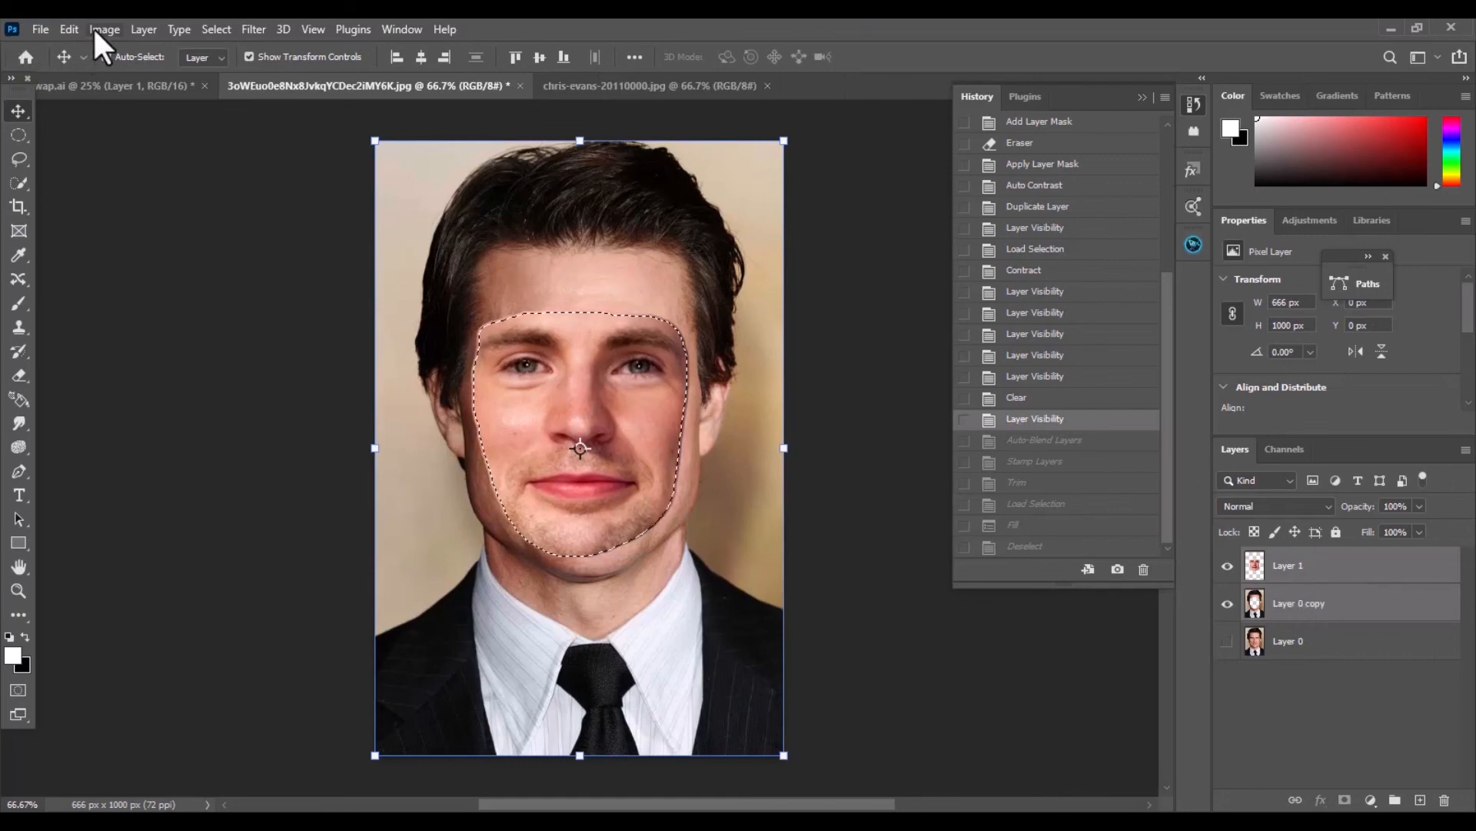
{"action": "left_click", "coordinate": [71, 29]}
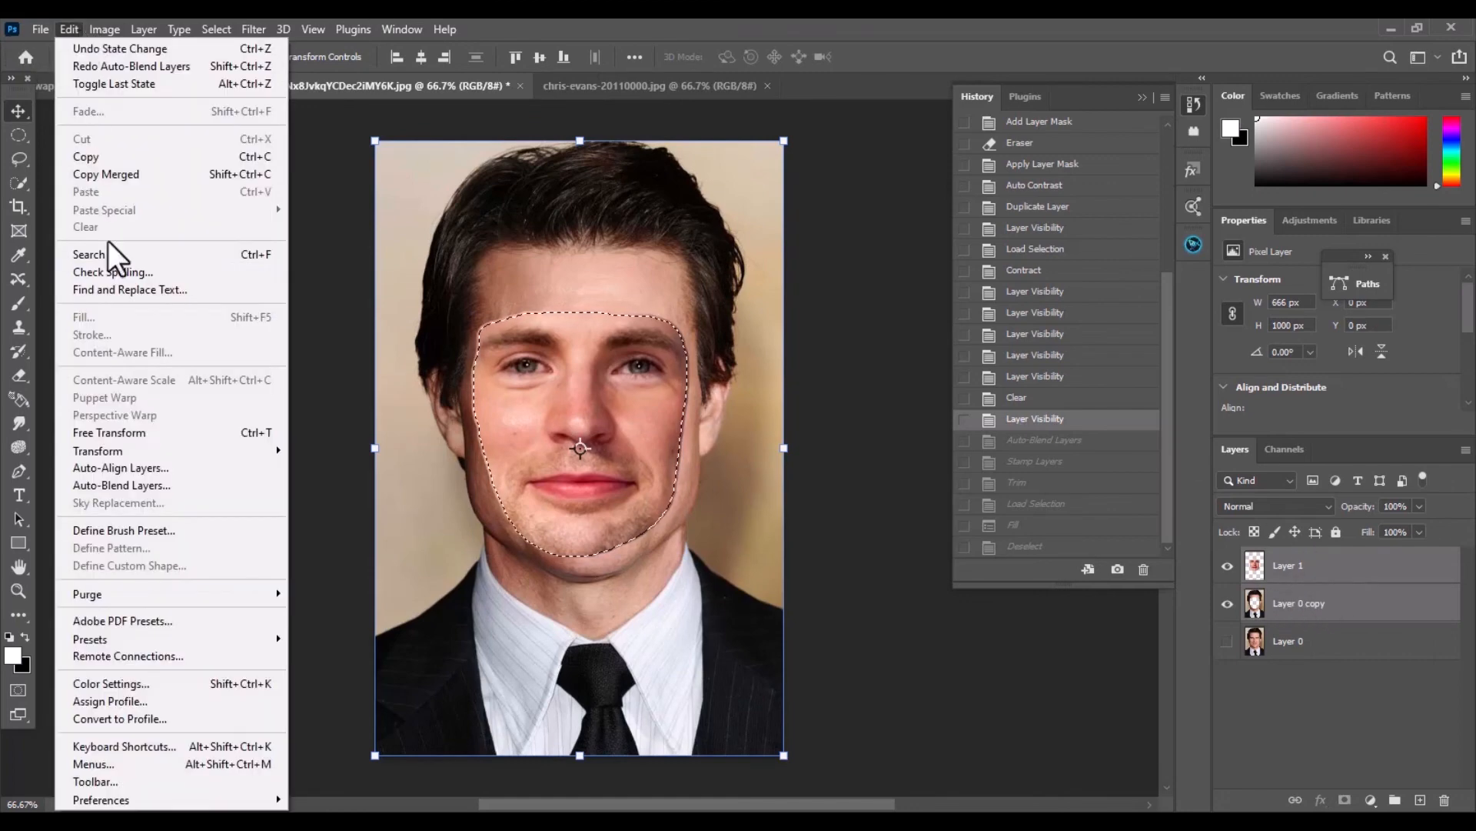
{"action": "left_click", "coordinate": [152, 483]}
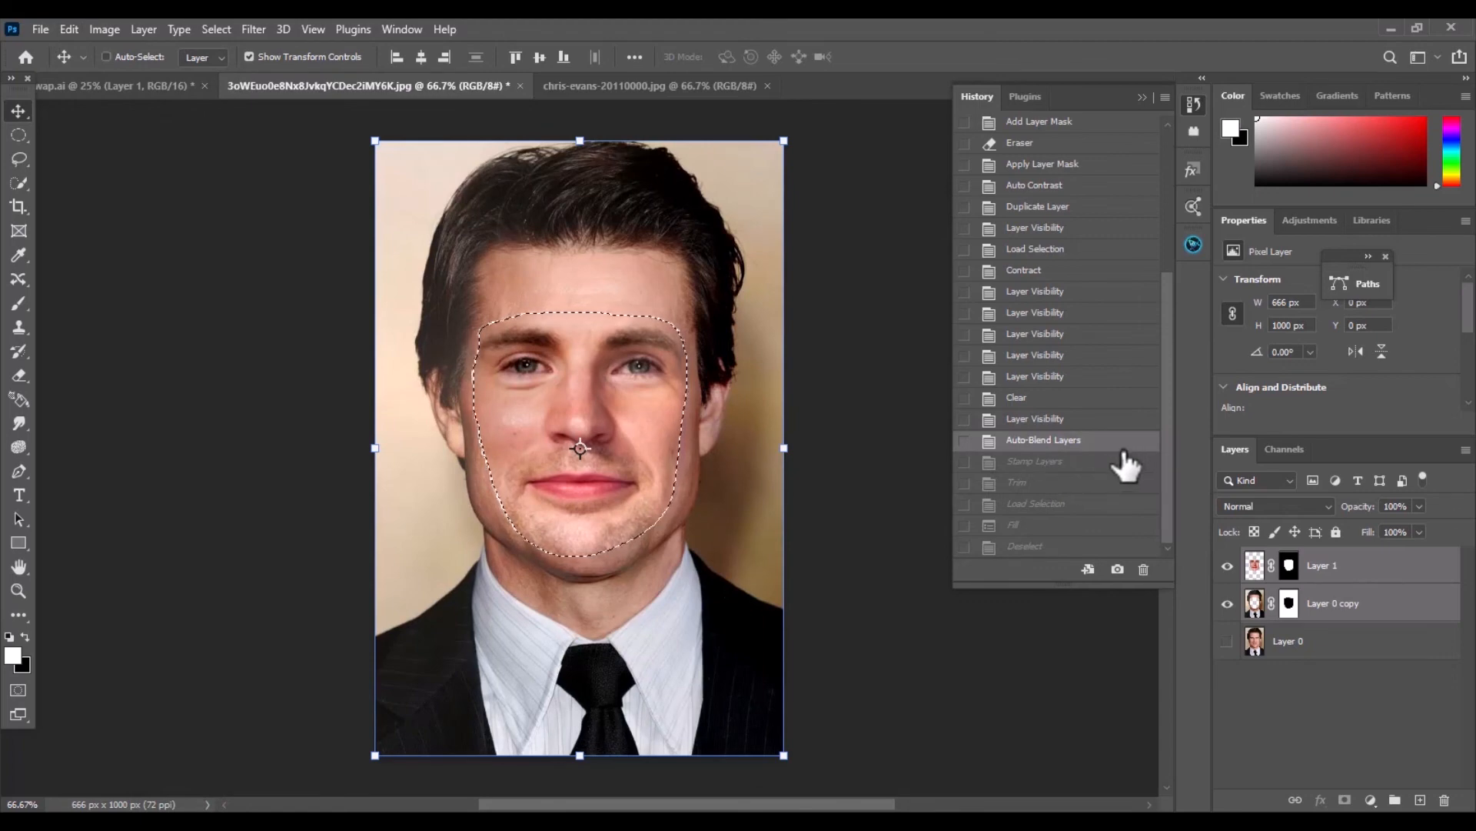
Redo the five history states that follow Auto-Blend Layers, from Stamp Layers through Deselect
{"action": "key", "text": "ctrl+shift+z"}
{"action": "key", "text": "ctrl+shift+z"}
{"action": "key", "text": "ctrl+shift+z"}
{"action": "key", "text": "ctrl+shift+z"}
{"action": "key", "text": "ctrl+shift+z"}
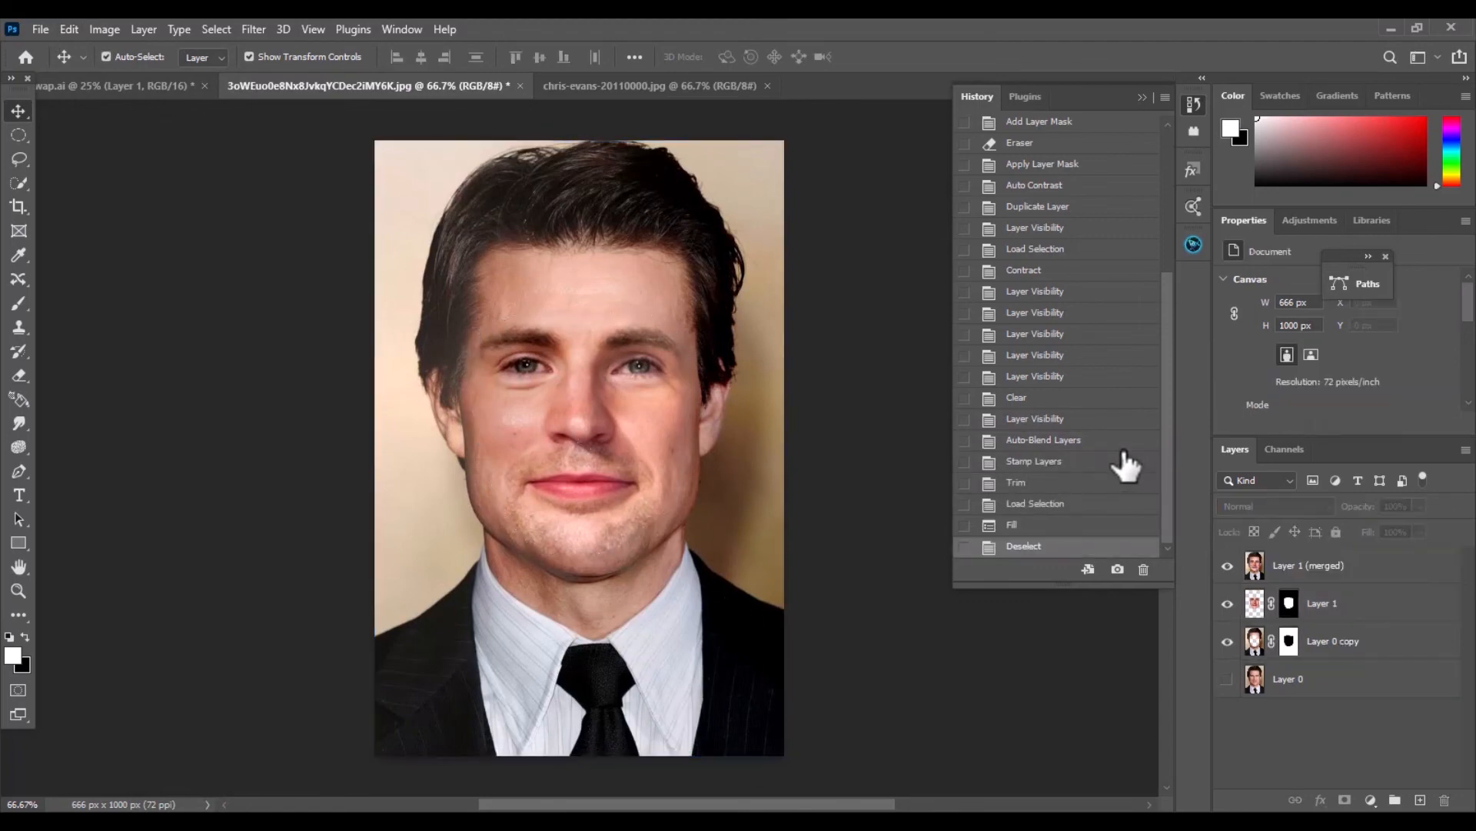
Review the history states one by one from Auto-Blend Layers through Stamp Layers, Trim, Load Selection and Fill to Deselect
{"action": "left_click", "coordinate": [1039, 440]}
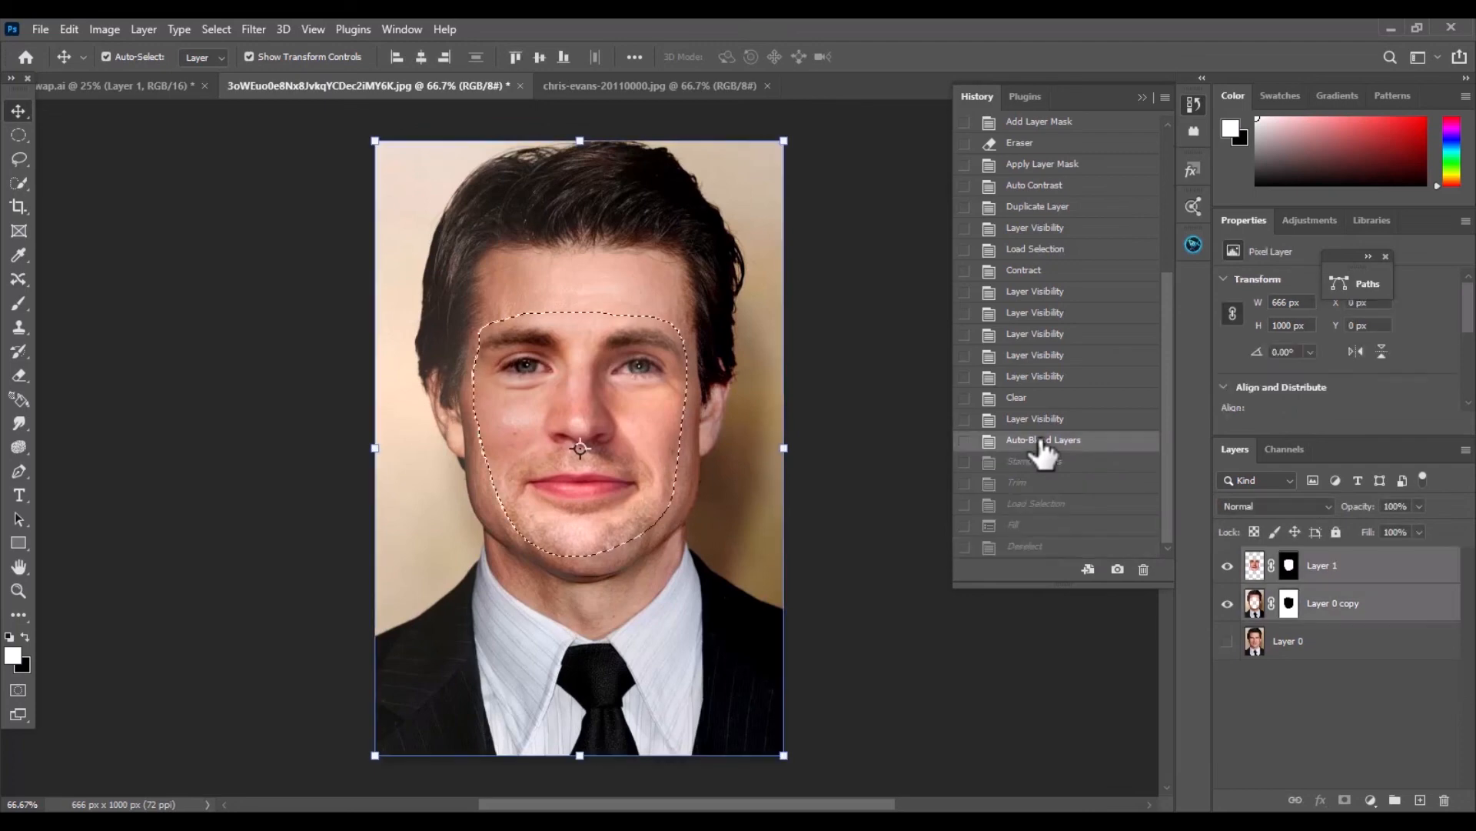
{"action": "left_click", "coordinate": [1035, 464]}
{"action": "left_click", "coordinate": [1027, 482]}
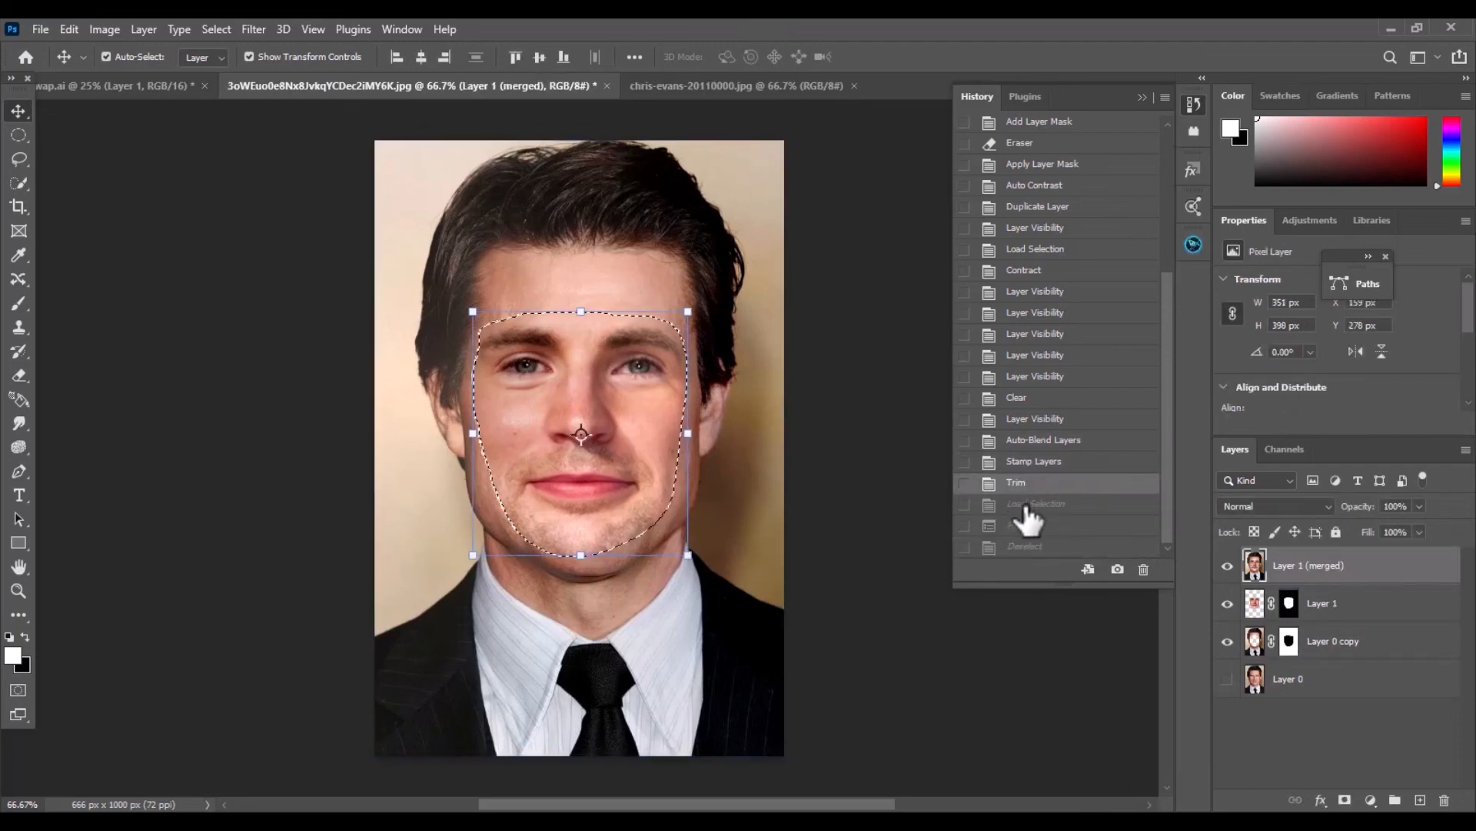
{"action": "left_click", "coordinate": [1025, 503]}
{"action": "left_click", "coordinate": [1019, 525]}
{"action": "left_click", "coordinate": [1019, 546]}
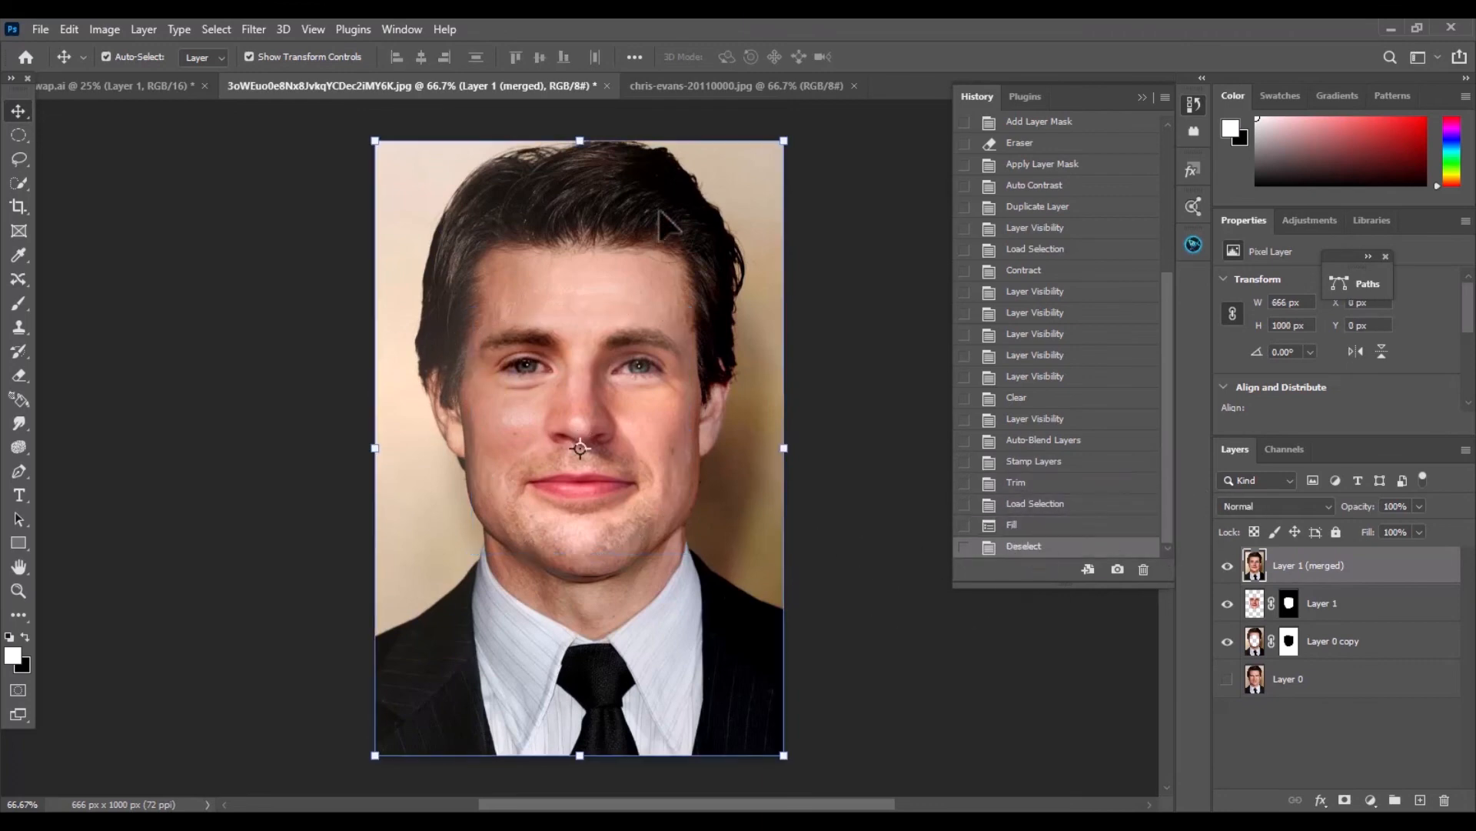
Compare the originally opened portrait snapshot with the final Deselect state, and collapse the history
{"action": "left_click_drag", "start_coordinate": [1169, 321], "coordinate": [1138, 149]}
{"action": "left_click", "coordinate": [1086, 134]}
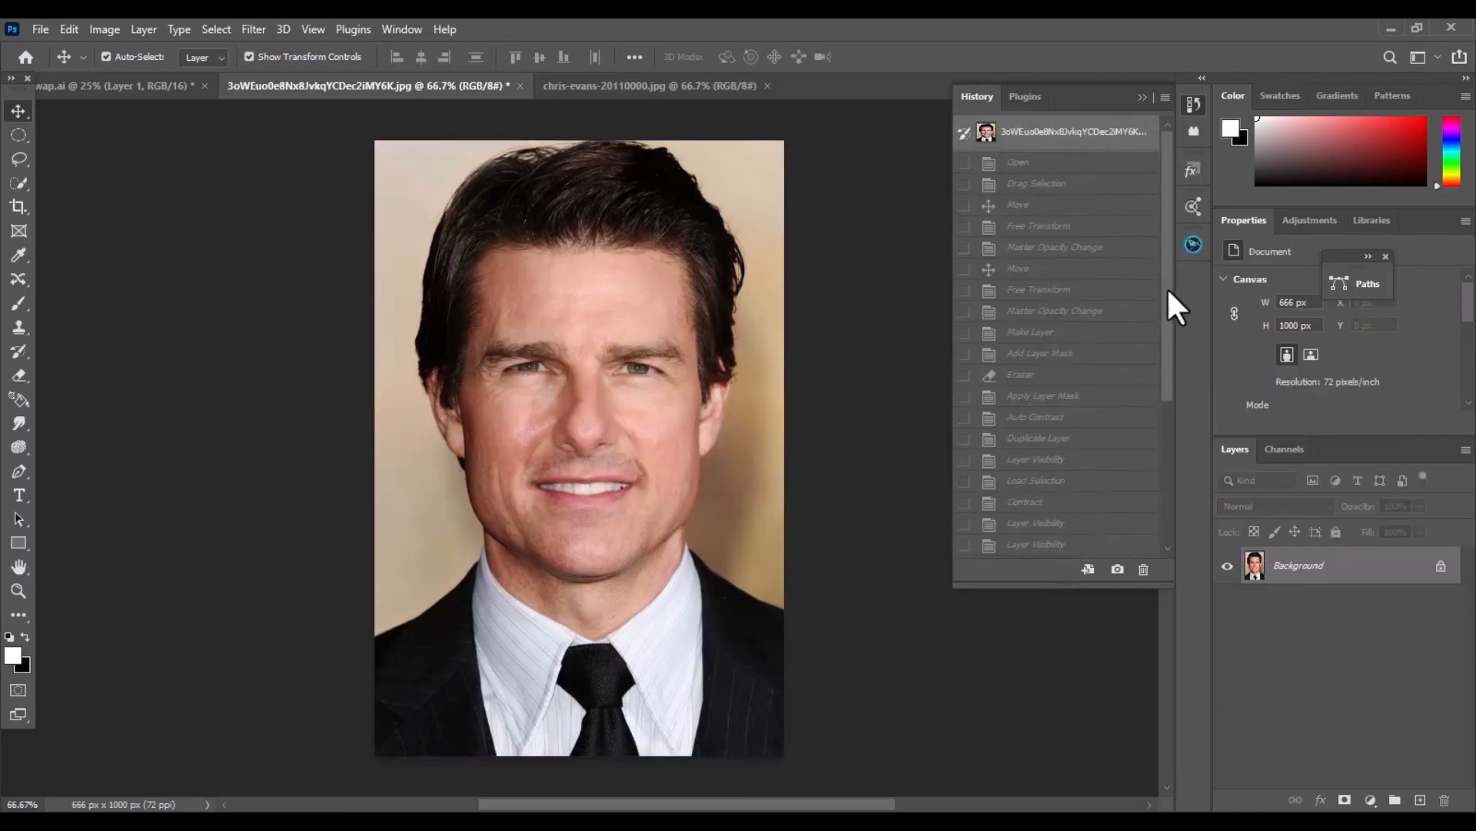
{"action": "left_click_drag", "start_coordinate": [1168, 286], "coordinate": [1169, 530]}
{"action": "left_click", "coordinate": [1030, 547]}
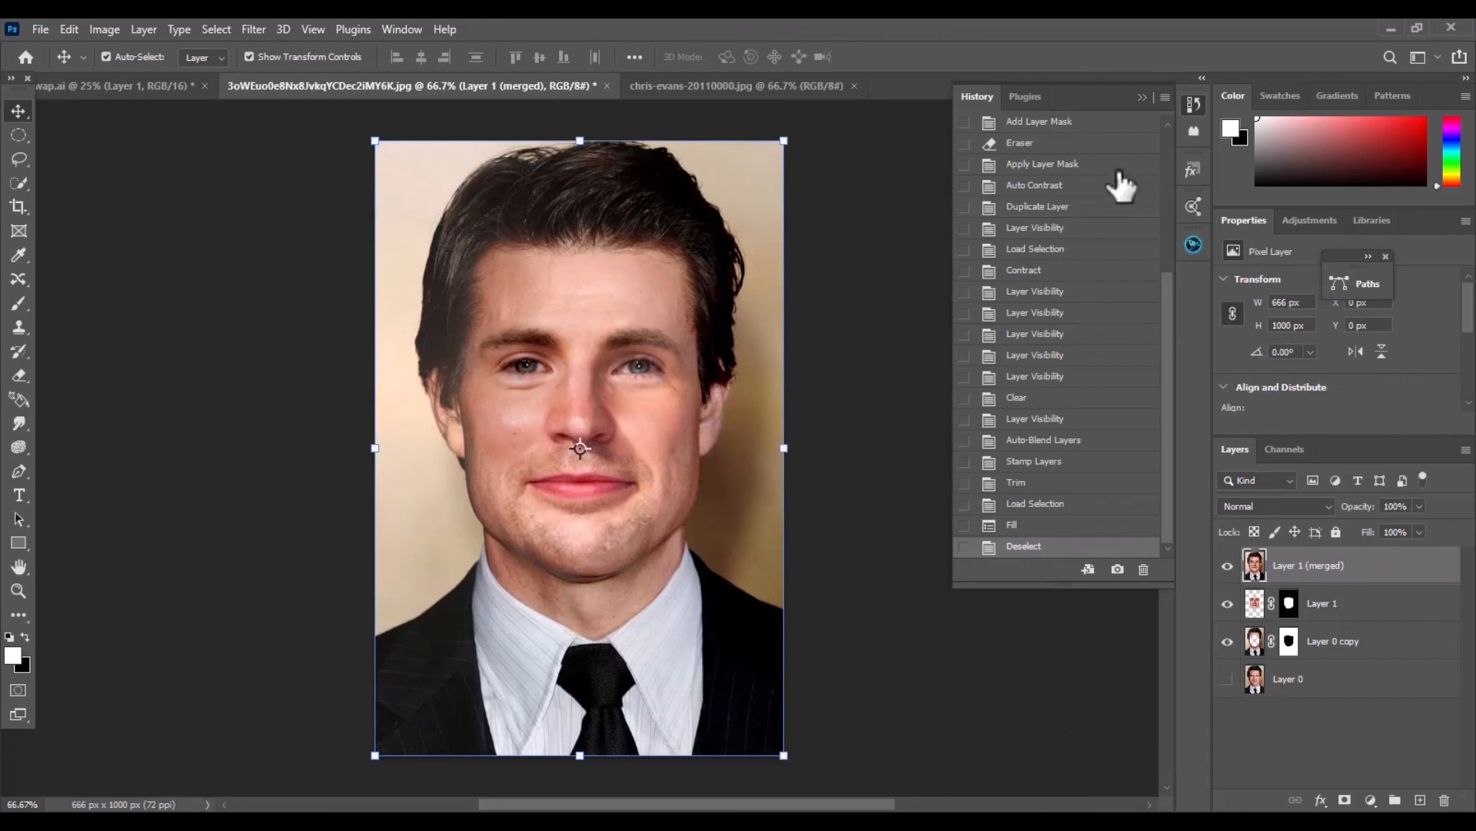
{"action": "left_click", "coordinate": [1142, 97]}
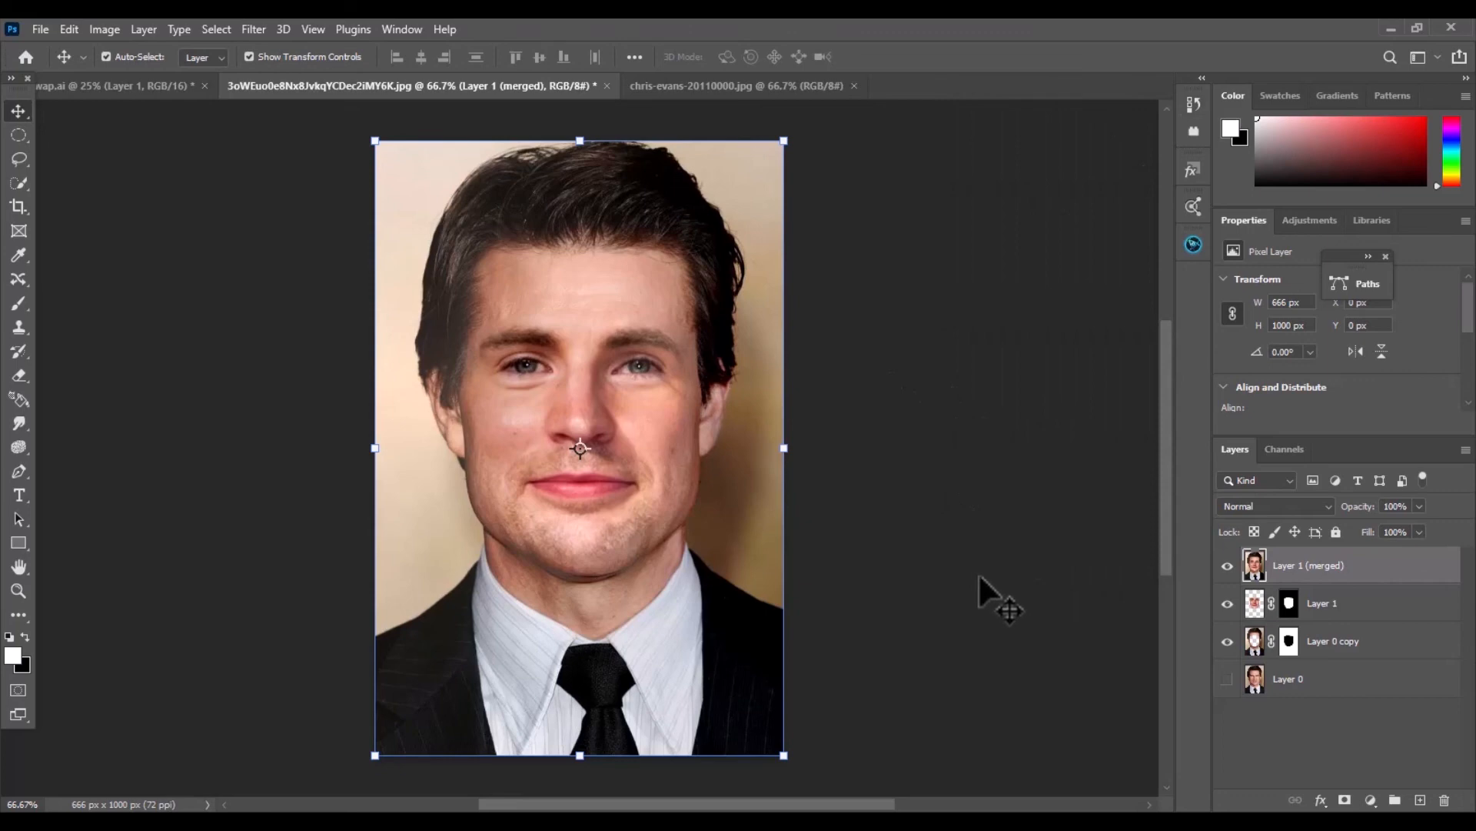
{"action": "left_click", "coordinate": [1072, 778]}
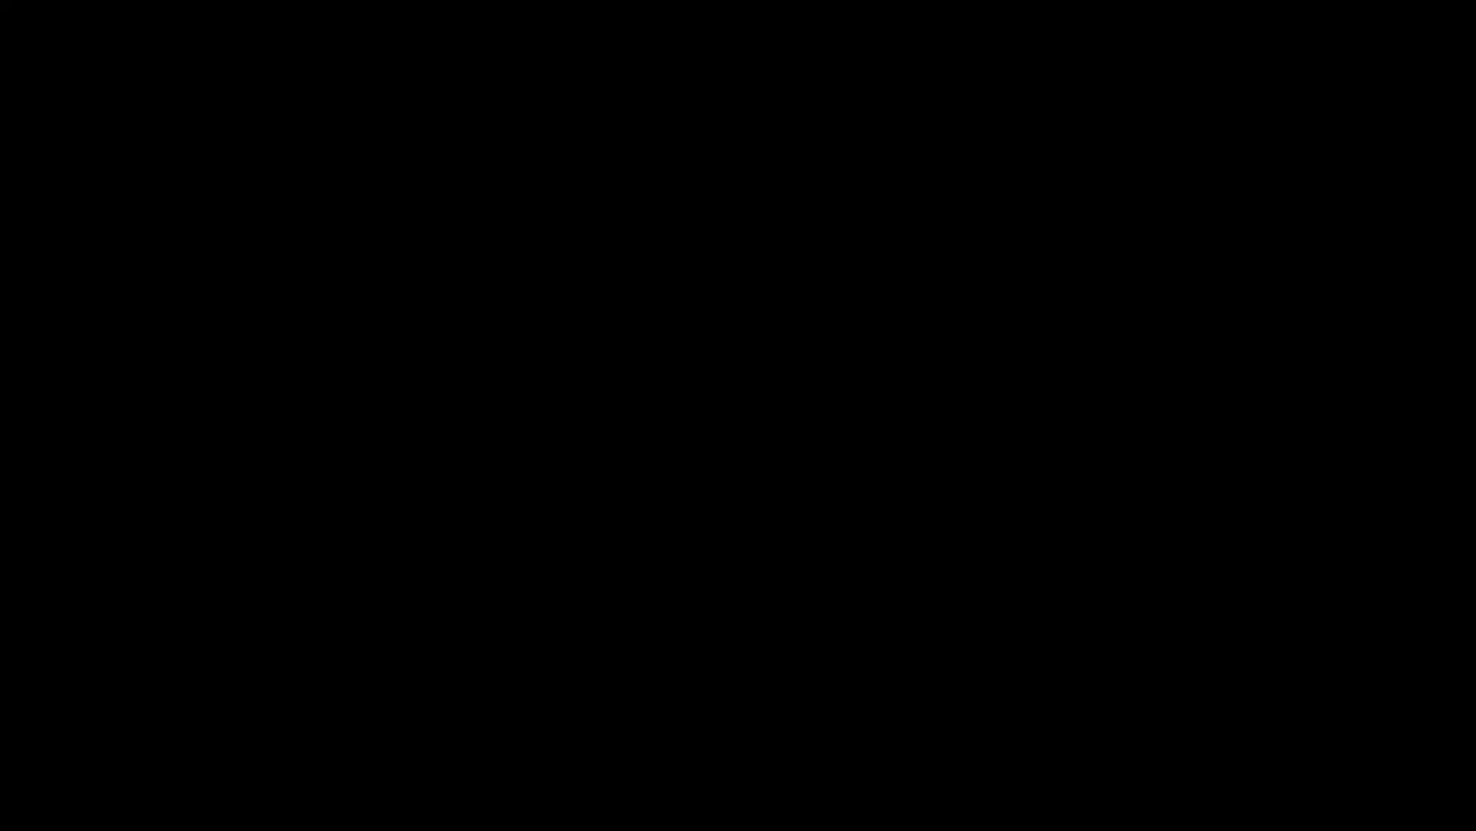